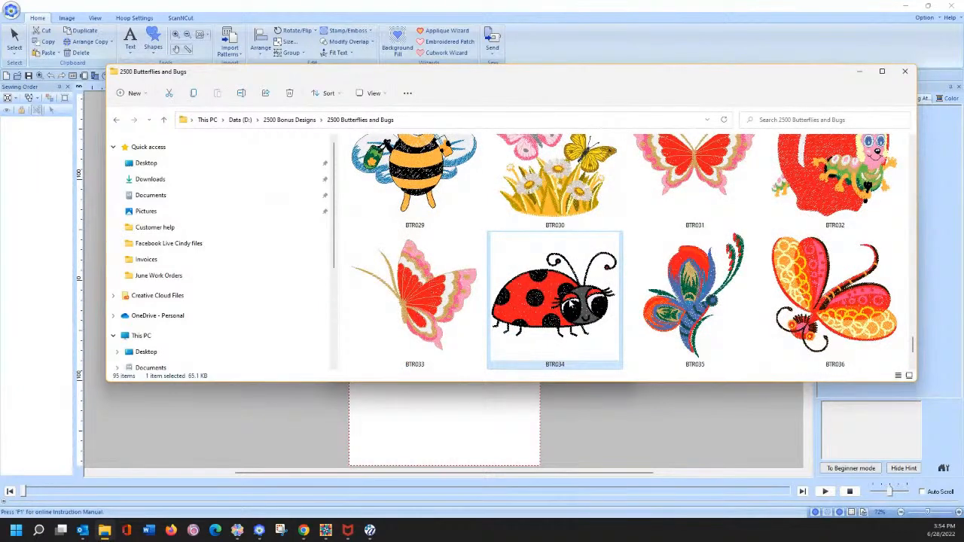
# - Bring the BTR034 ladybug design from the 2500 Butterflies and Bugs folder onto the empty design page
pyautogui.moveTo(569, 301); pyautogui.dragTo(409, 431)
pyautogui.click(856, 79)
pyautogui.click(482, 371)
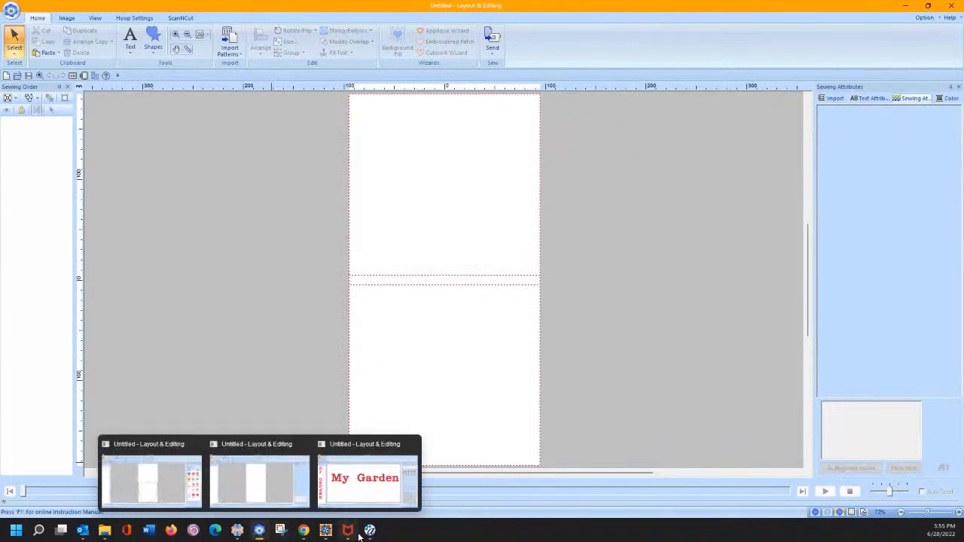
pyautogui.click(105, 530)
pyautogui.moveTo(532, 309); pyautogui.dragTo(441, 419)
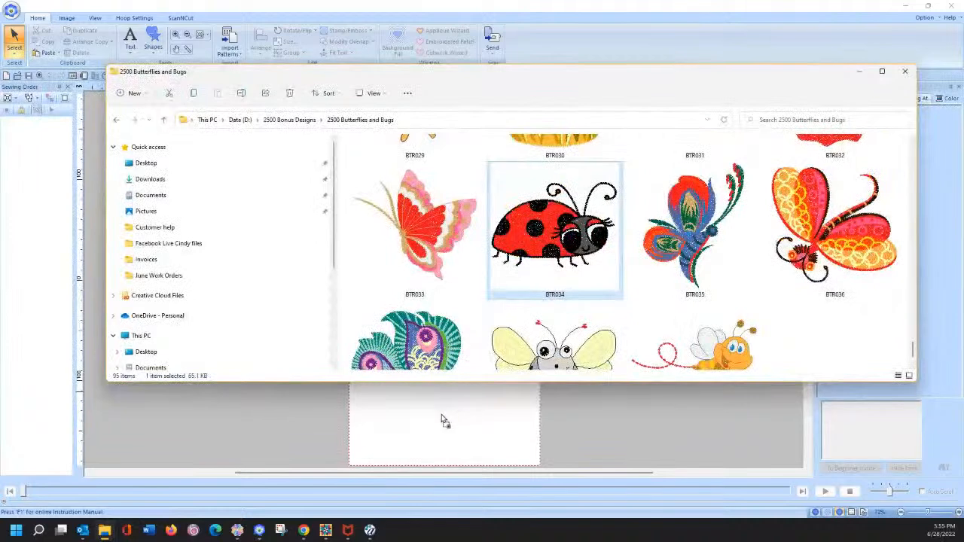
pyautogui.click(859, 72)
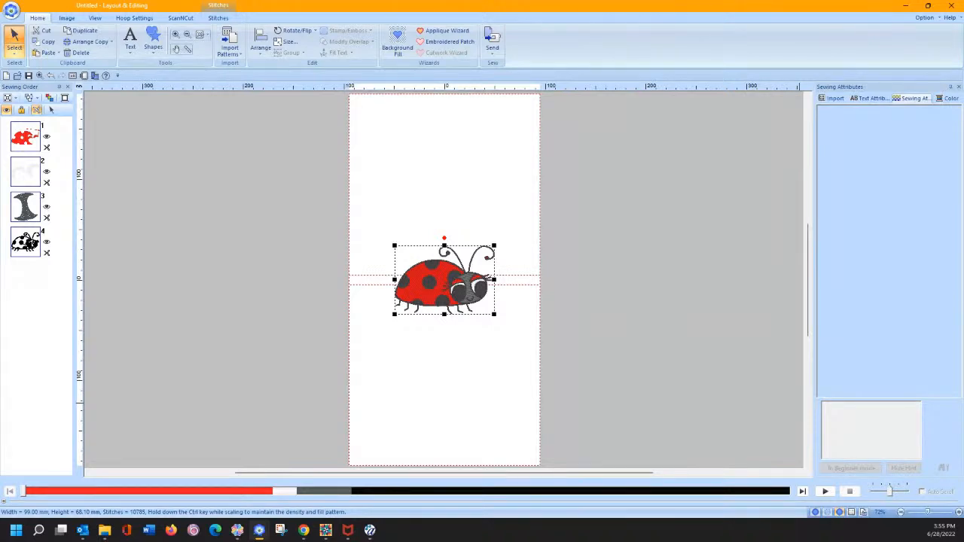
# - Set the design page's custom size to 370 mm wide and 190 mm high
pyautogui.click(83, 75)
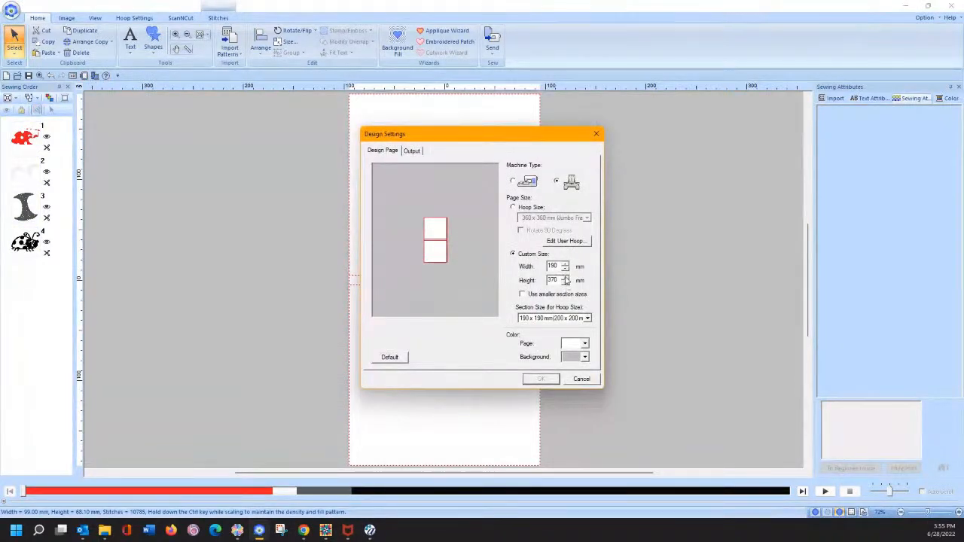
pyautogui.write('370')
pyautogui.press('Tab')
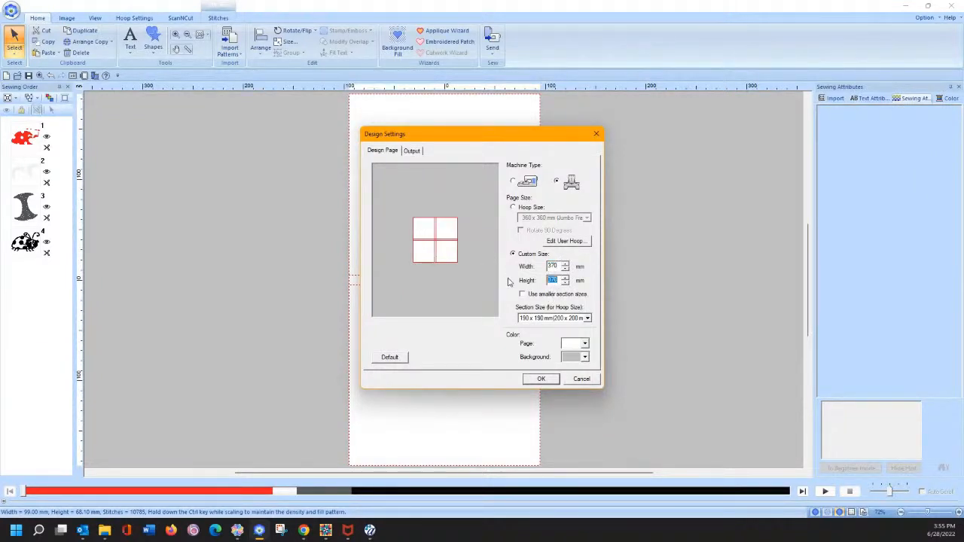
pyautogui.click(550, 380)
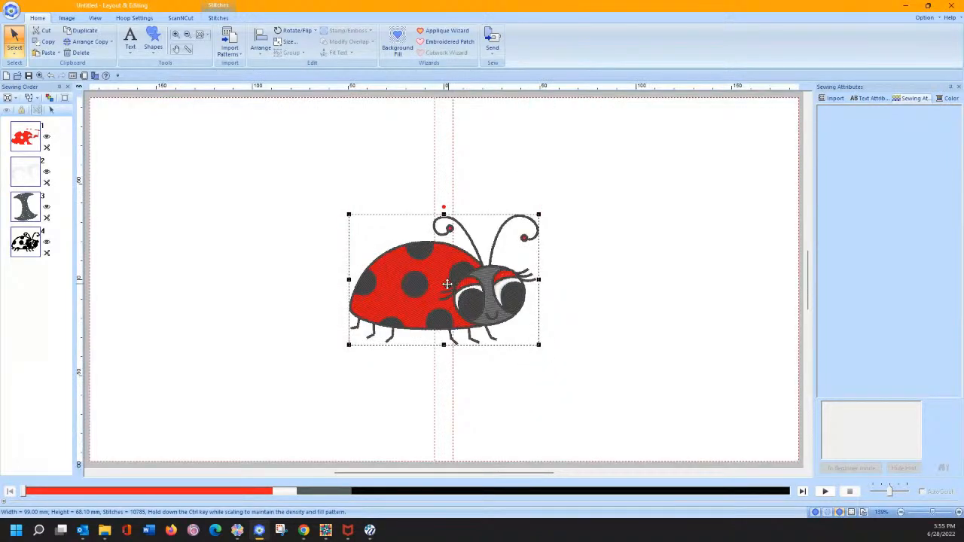
# - Move the ladybug to the page's lower-left area and place a mirrored copy facing it on the lower right
pyautogui.moveTo(264, 282); pyautogui.dragTo(209, 335)
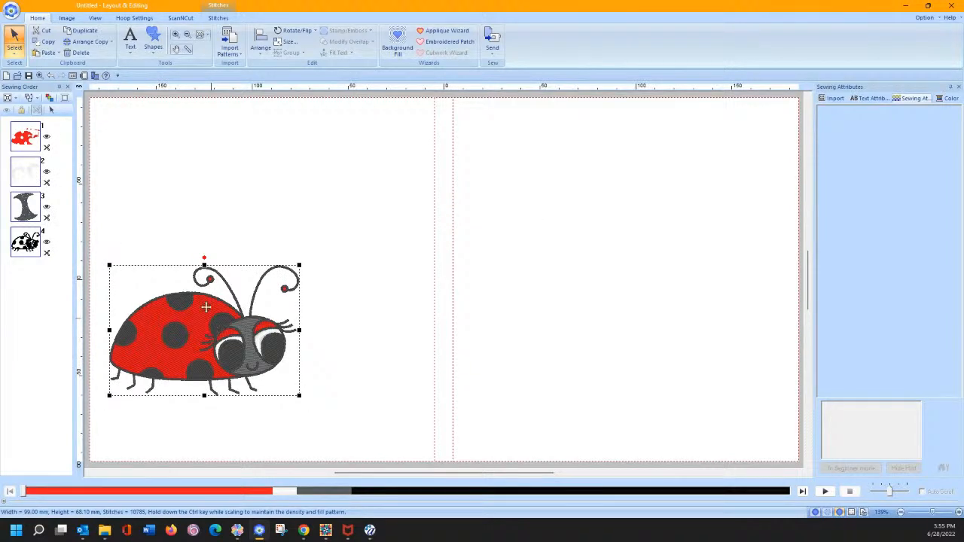
pyautogui.click(90, 45)
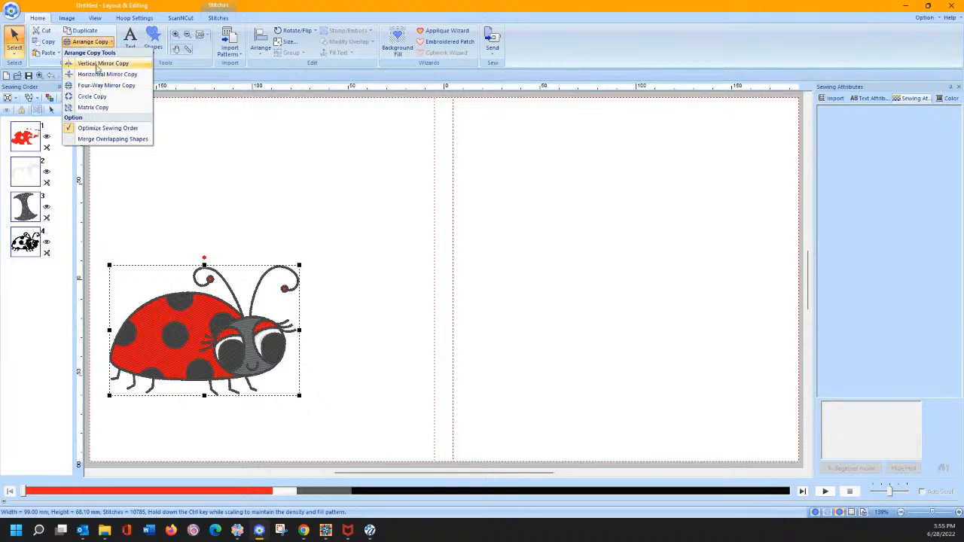
pyautogui.click(96, 76)
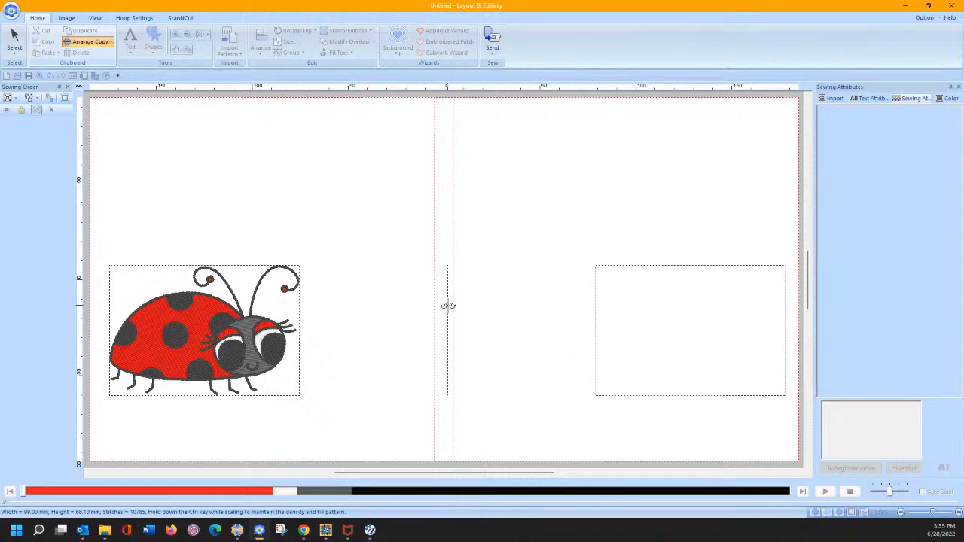
pyautogui.click(443, 306)
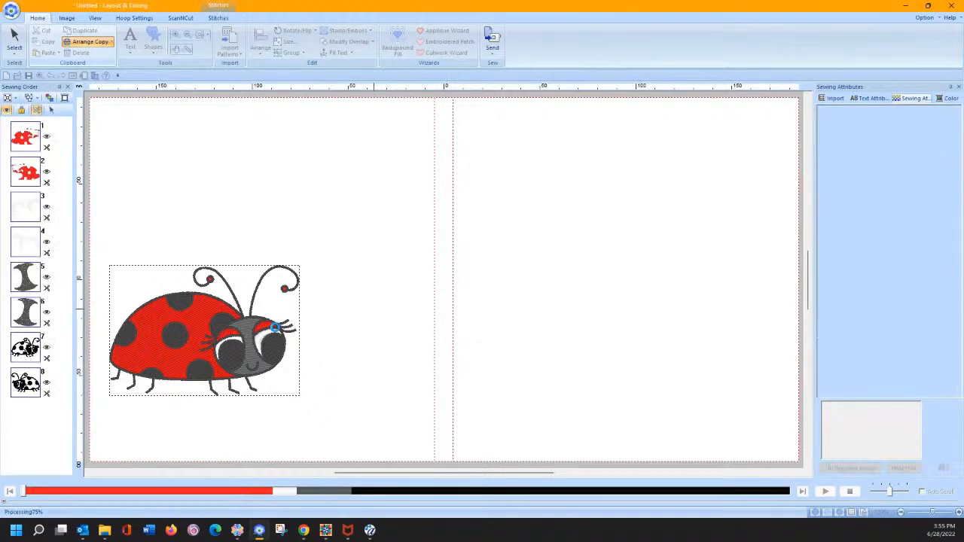
# - Add the two-line text "Summer" and "Fun!" above the left ladybug
pyautogui.click(130, 37)
pyautogui.click(131, 80)
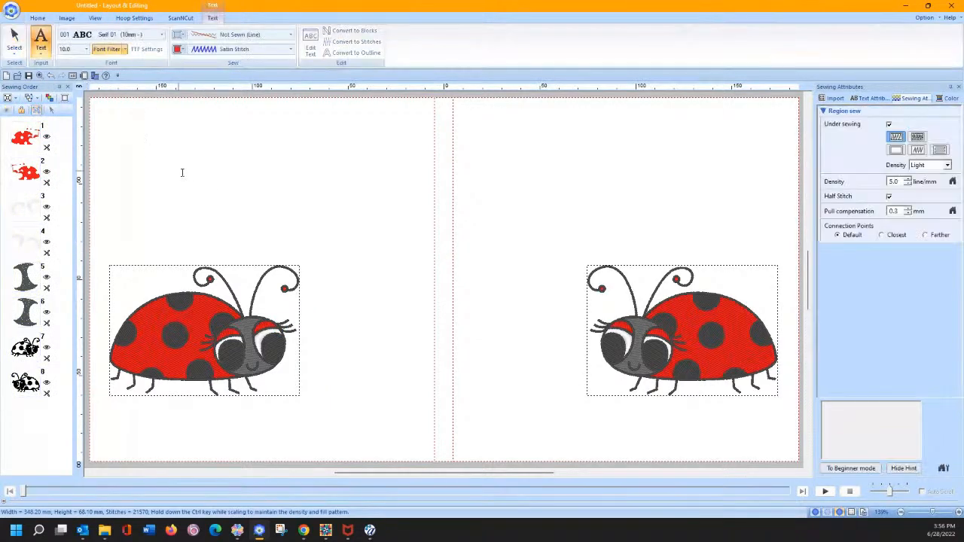
pyautogui.click(233, 189)
pyautogui.write('Su')
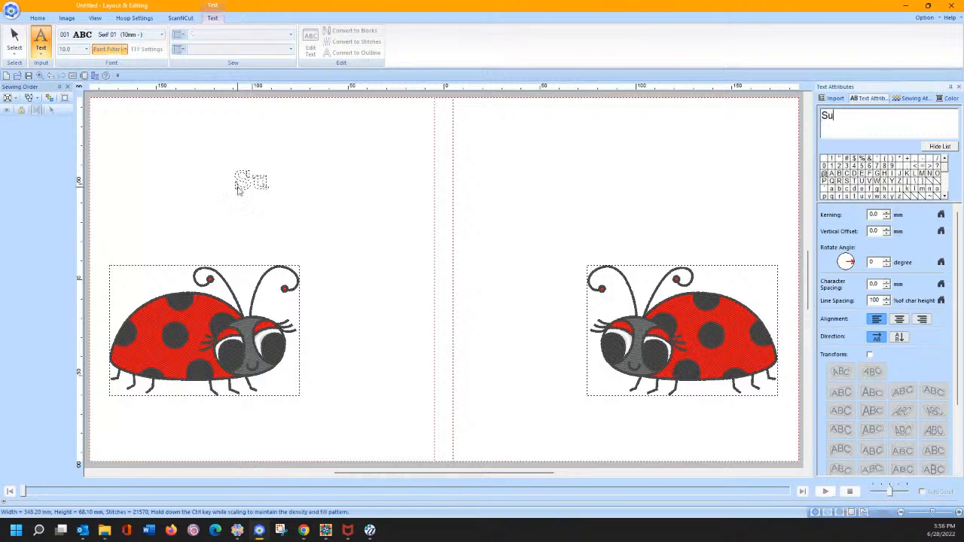
pyautogui.write('mmer')
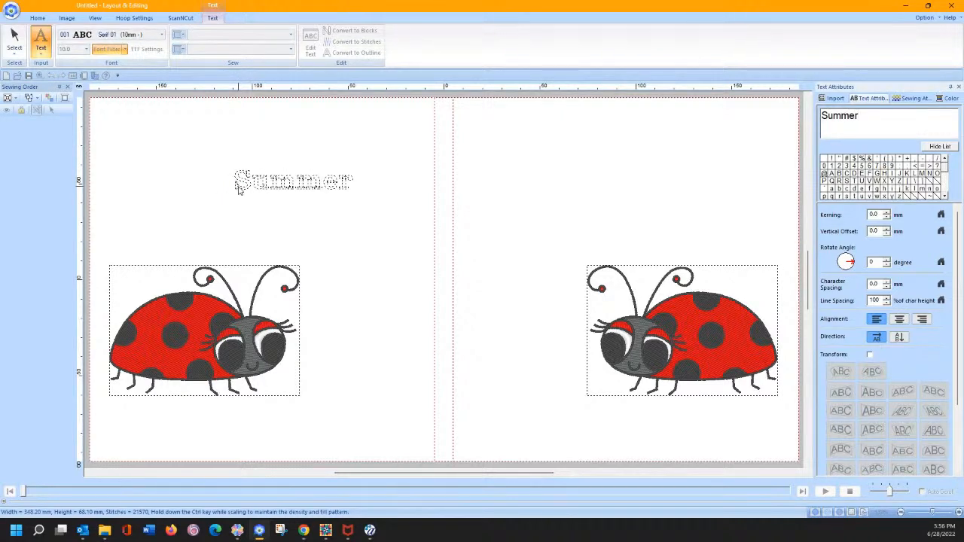
pyautogui.press('Return')
pyautogui.write('Fun!')
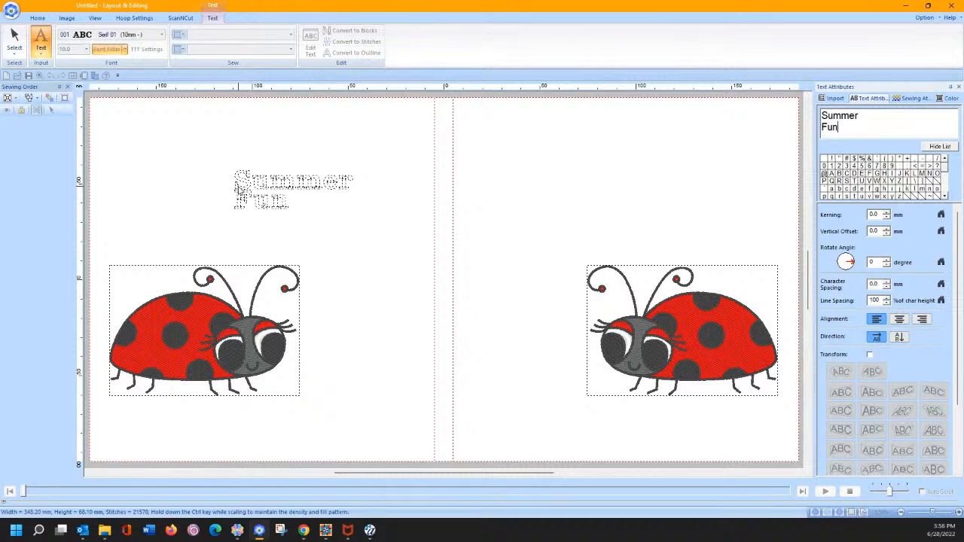
pyautogui.click(187, 187)
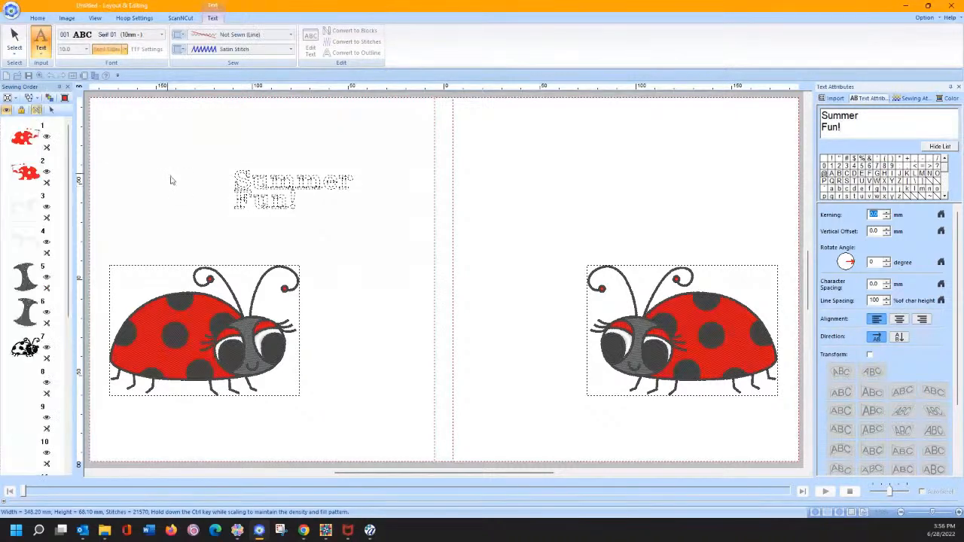
pyautogui.click(265, 50)
pyautogui.click(265, 55)
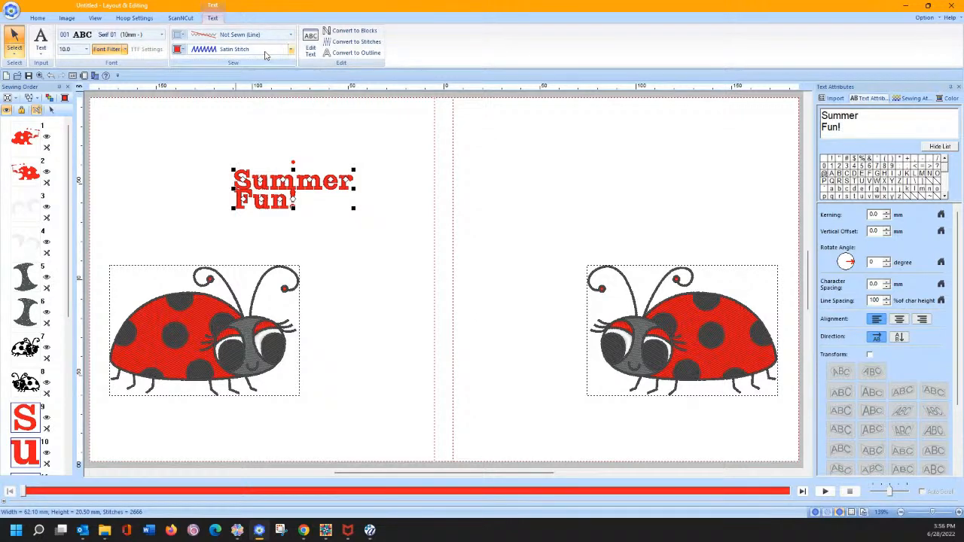
# - Change the font of the "Summer Fun!" text to Cooper BlkOul BT
pyautogui.click(161, 35)
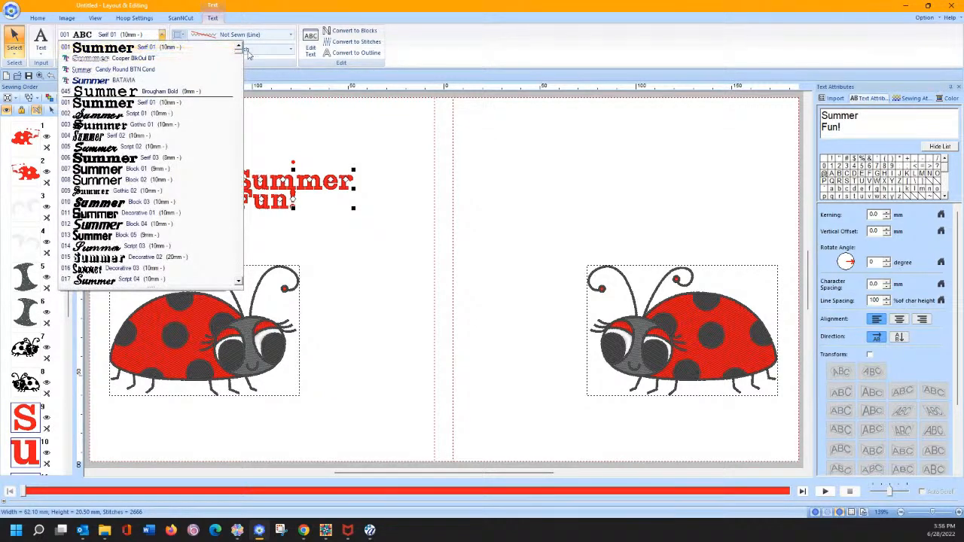
pyautogui.scroll(-20, 238, 48)
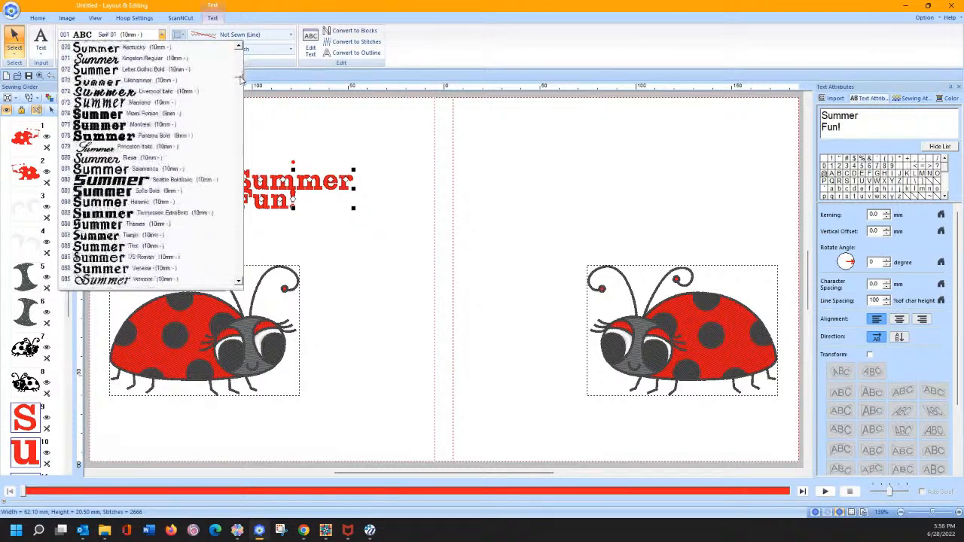
pyautogui.scroll(-7, 241, 94)
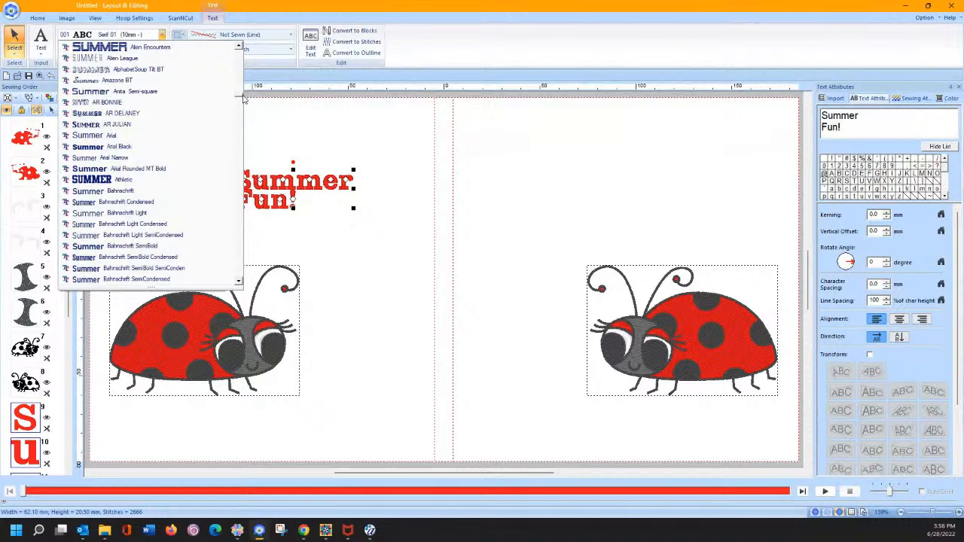
pyautogui.scroll(-8, 243, 98)
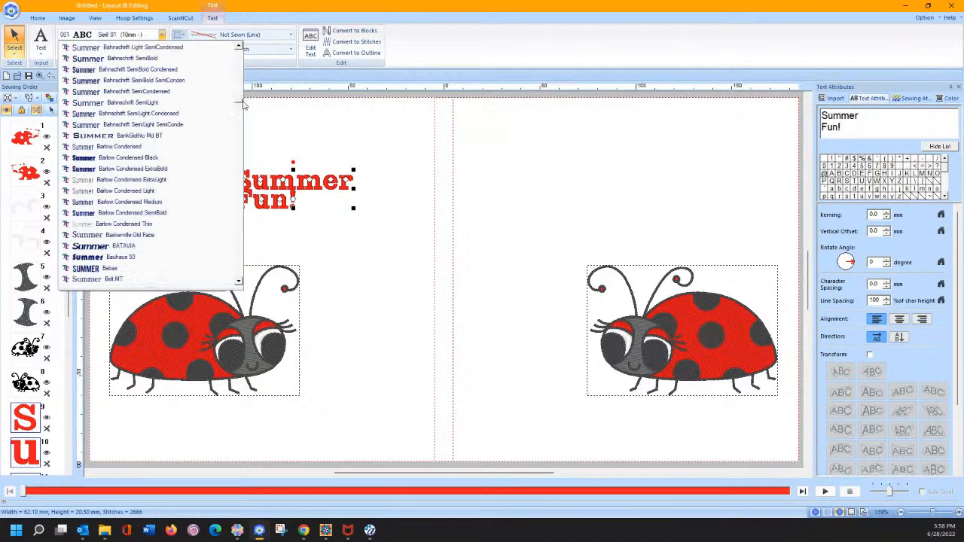
pyautogui.scroll(-6, 243, 109)
pyautogui.scroll(-2, 244, 113)
pyautogui.moveTo(243, 115); pyautogui.dragTo(241, 48)
pyautogui.click(162, 59)
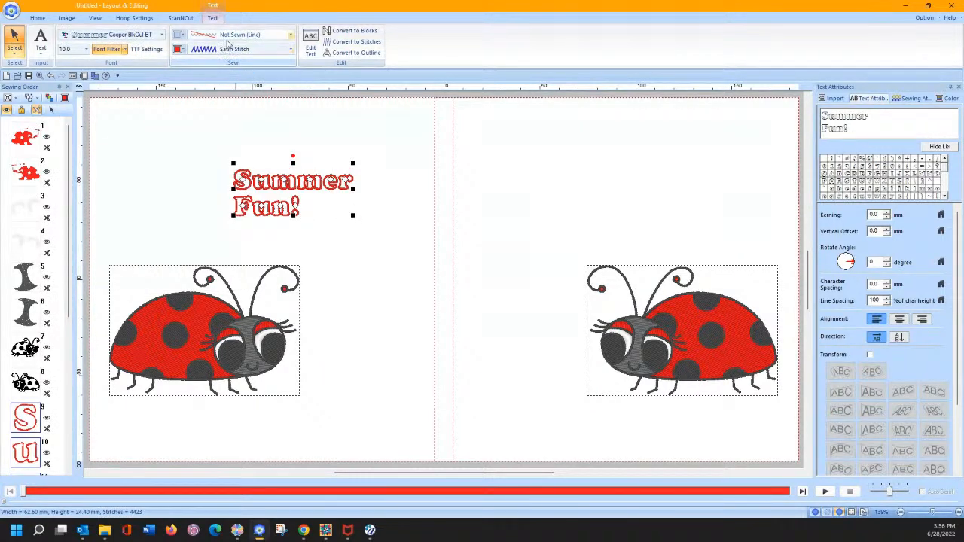
# - Enlarge the "Summer Fun!" text to about 185 mm wide and center-align its two lines
pyautogui.moveTo(353, 215); pyautogui.dragTo(588, 319)
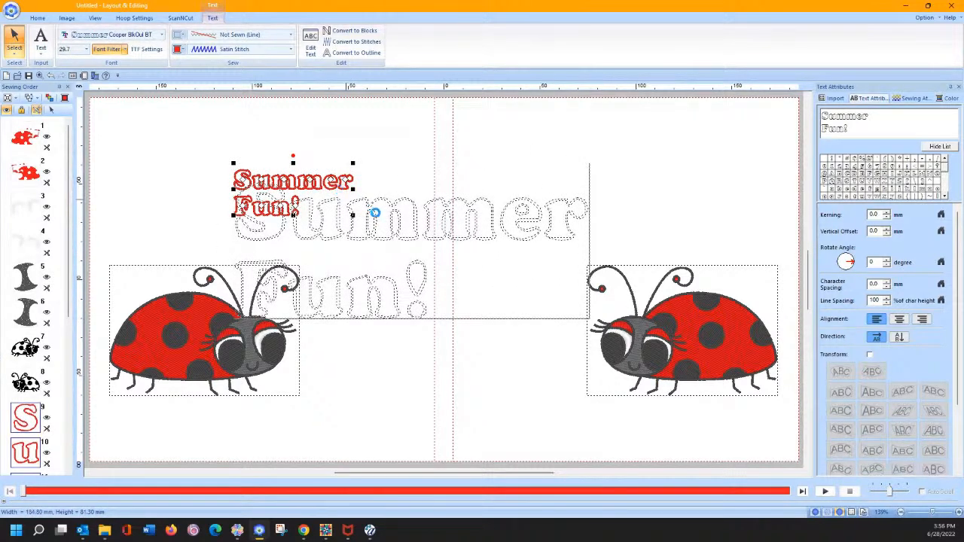
pyautogui.moveTo(407, 215); pyautogui.dragTo(409, 235)
pyautogui.click(901, 320)
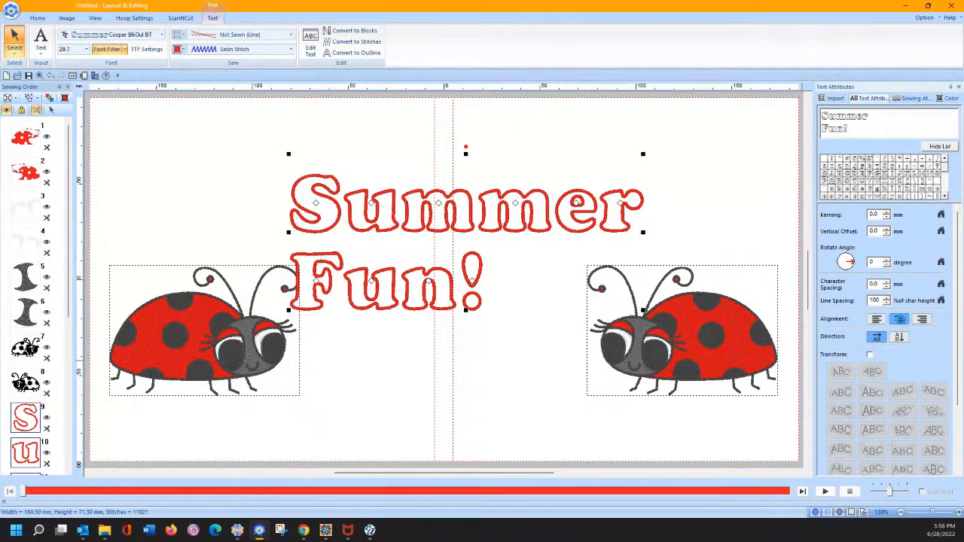
pyautogui.click(901, 320)
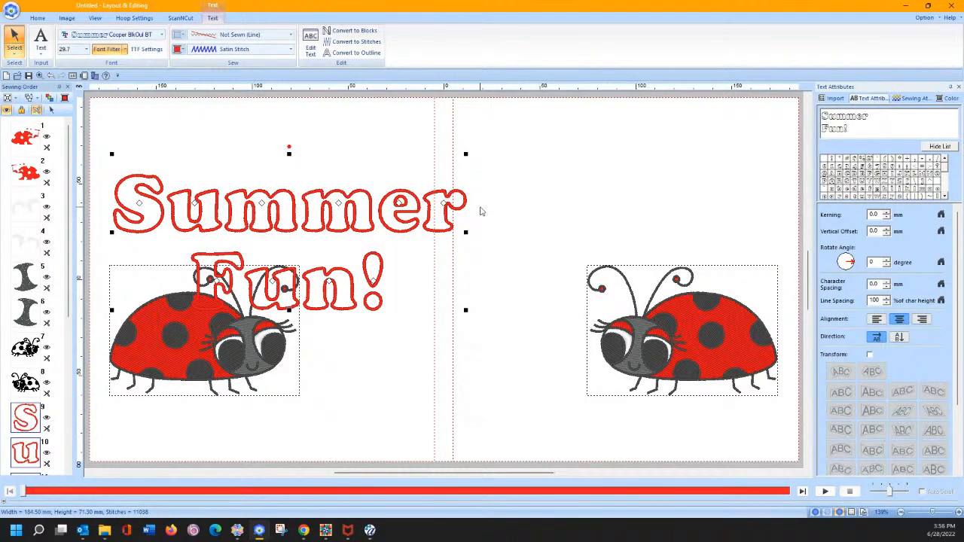
# - Center the "Summer Fun!" text on the page and enlarge it upward to about 247 mm wide and 96 mm high
pyautogui.click(389, 224)
pyautogui.click(384, 226)
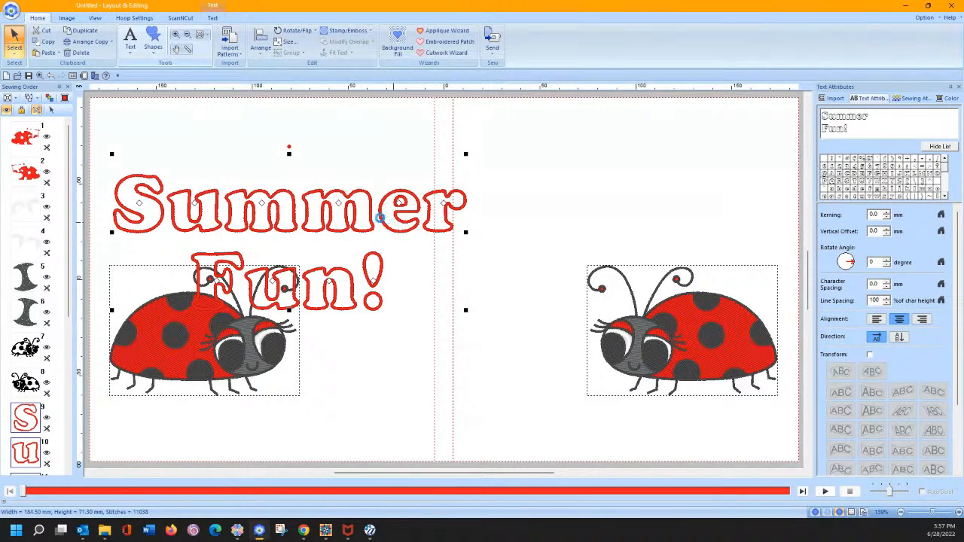
pyautogui.hotkey('ctrl', 'm')
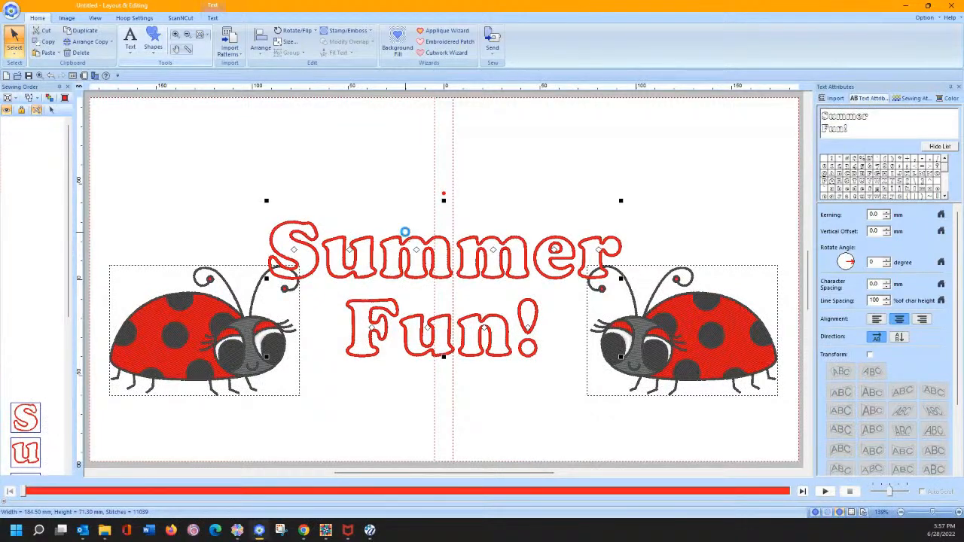
pyautogui.moveTo(405, 233); pyautogui.dragTo(405, 222)
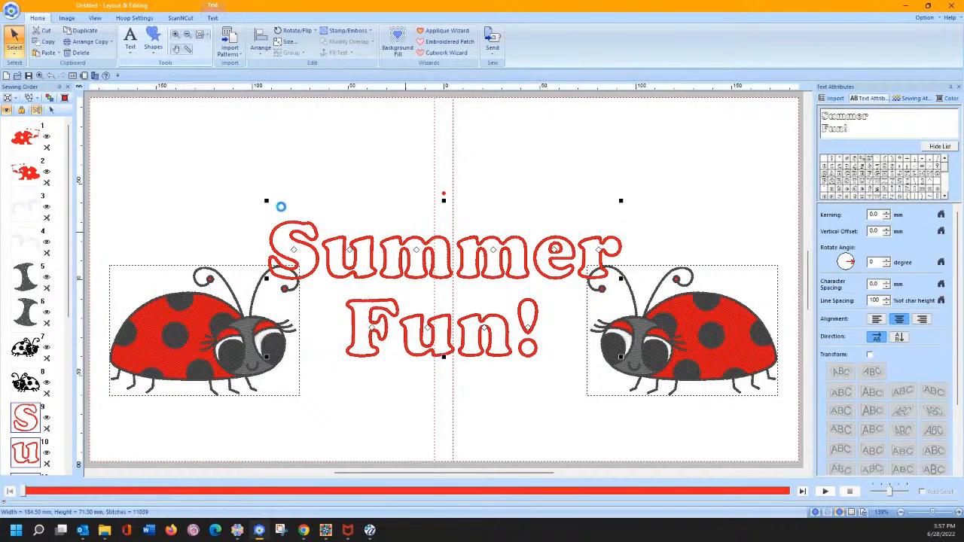
pyautogui.moveTo(265, 190); pyautogui.dragTo(204, 136)
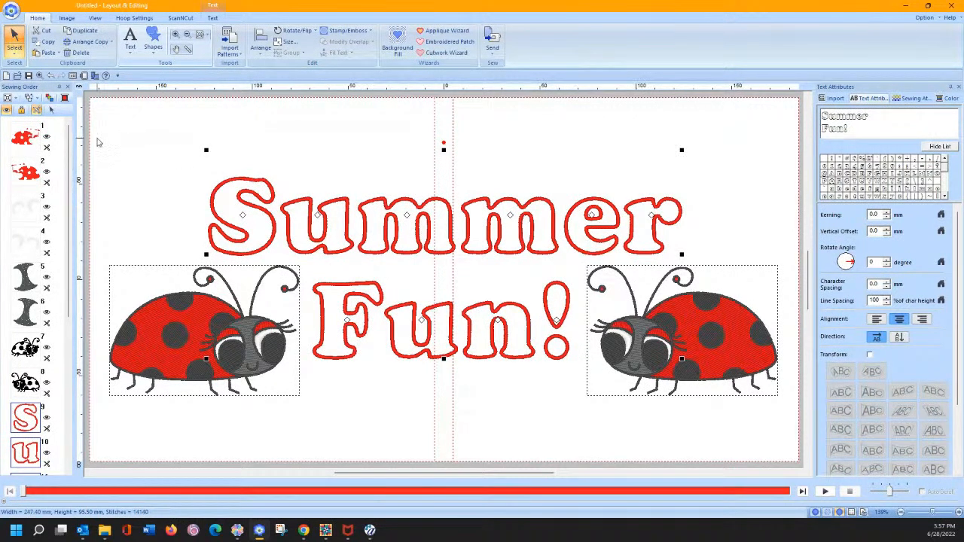
pyautogui.click(152, 169)
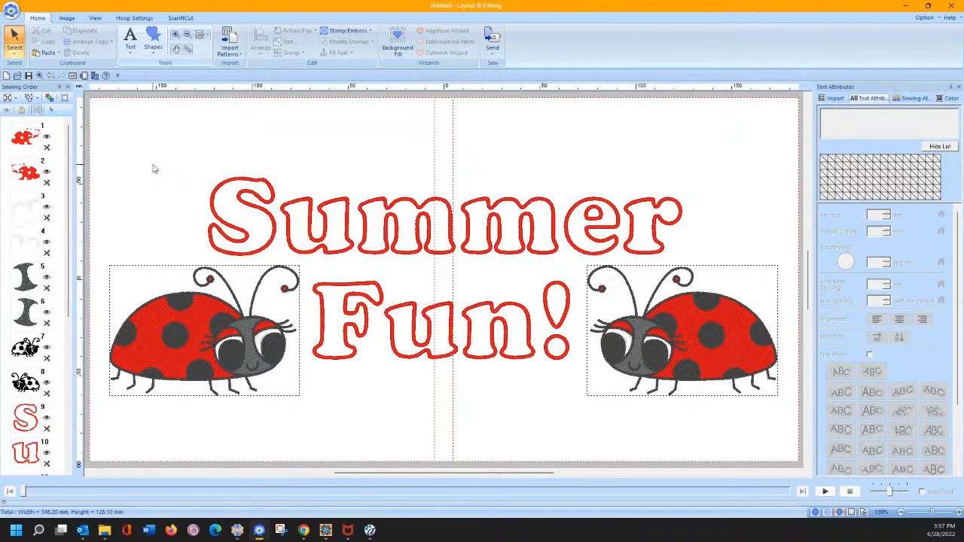
# - Start a background fill for the region around the lettering and ladybugs, using Decorative Fill as the fill type
pyautogui.click(397, 43)
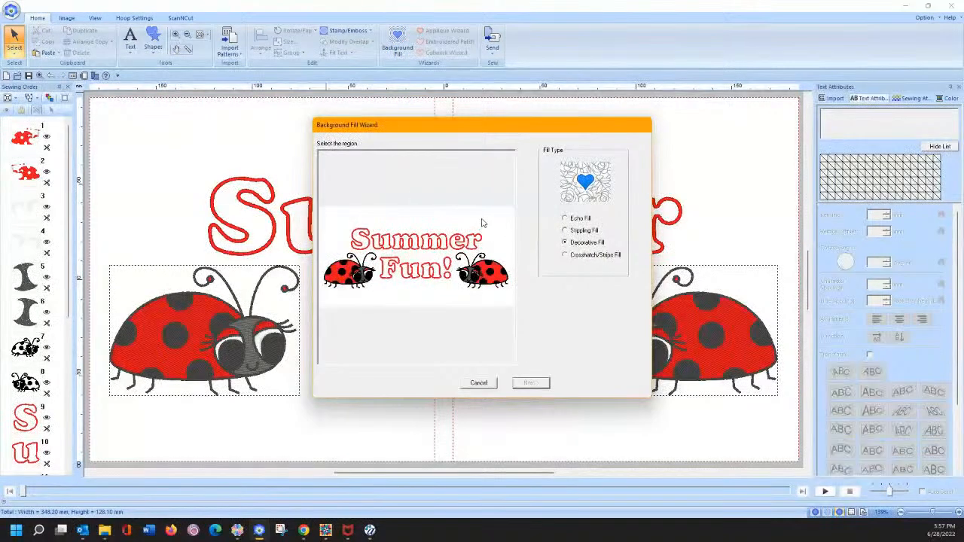
pyautogui.click(480, 223)
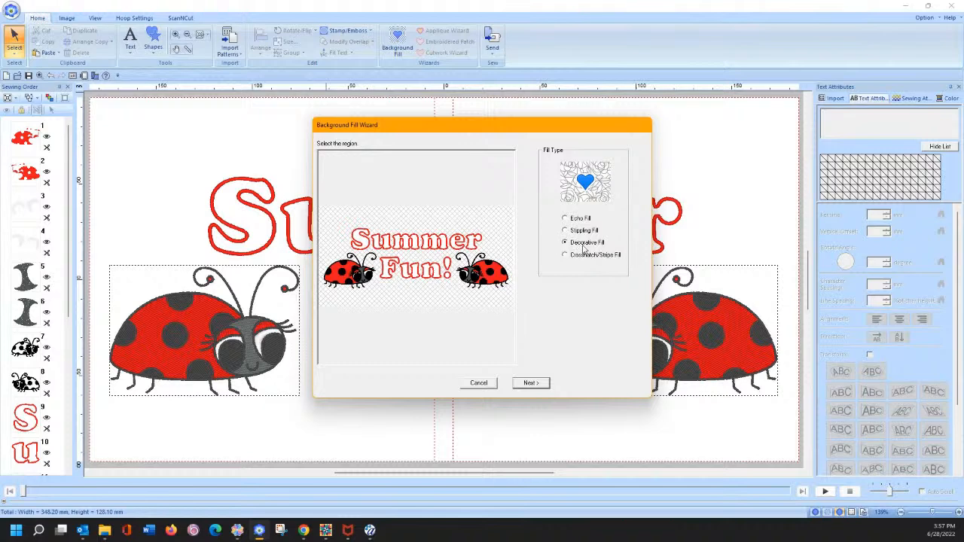
pyautogui.click(531, 383)
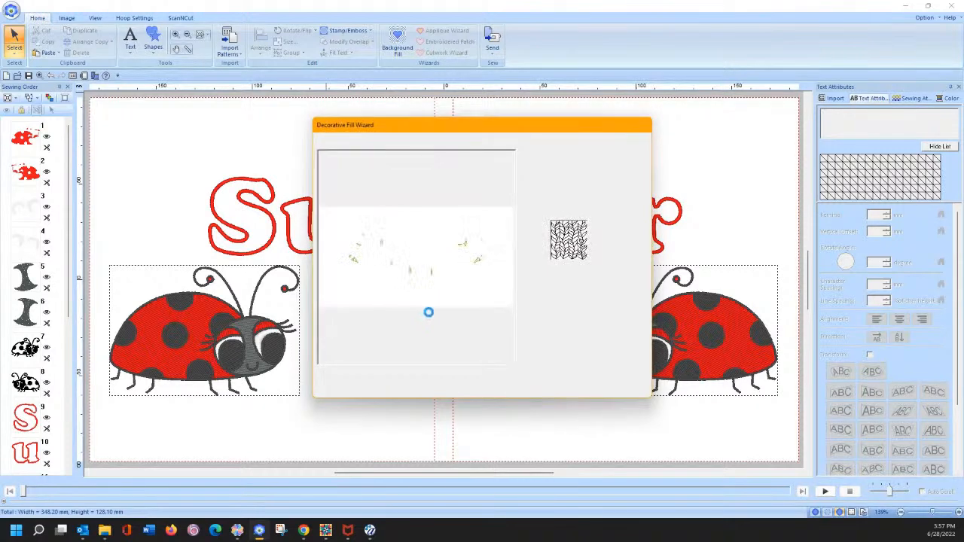
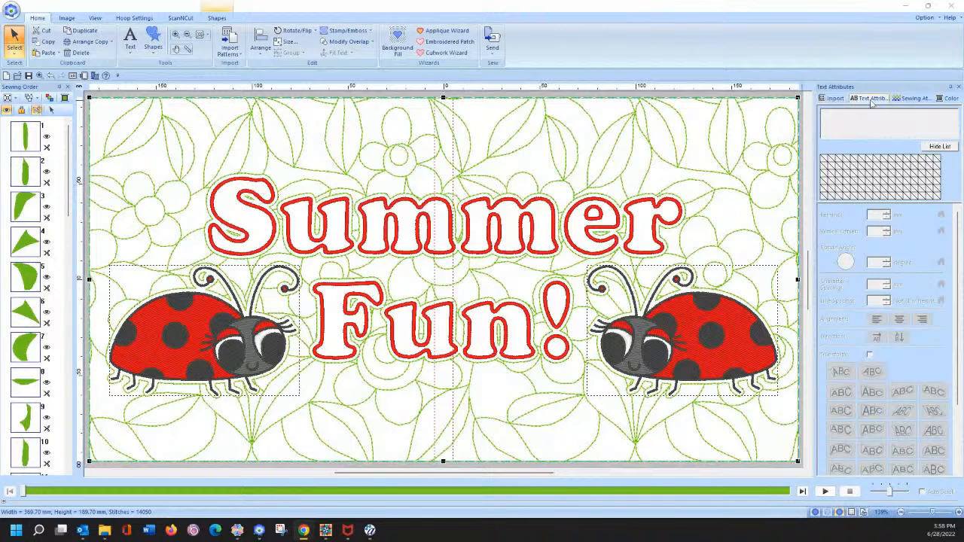
# - Browse the Animals category of the Design Library for a design to add
pyautogui.click(834, 99)
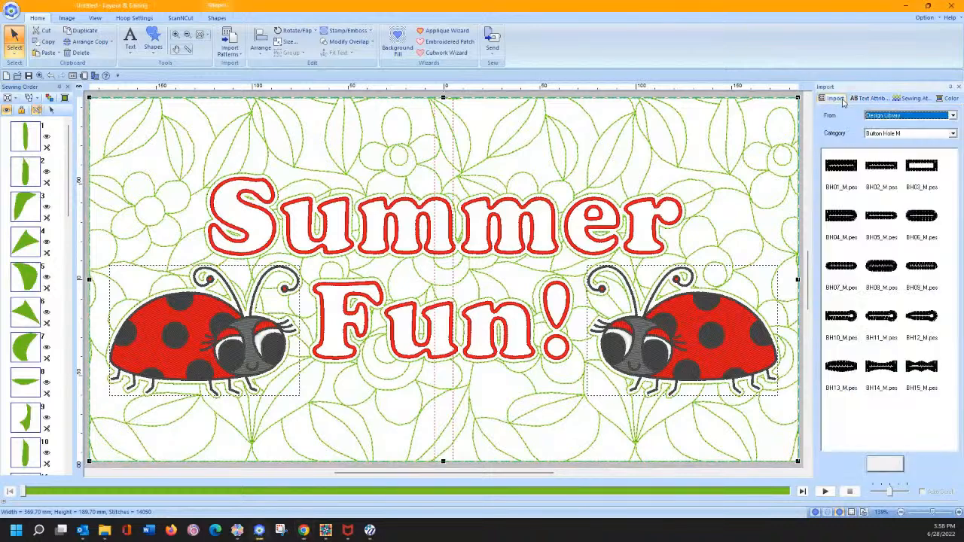
pyautogui.click(903, 133)
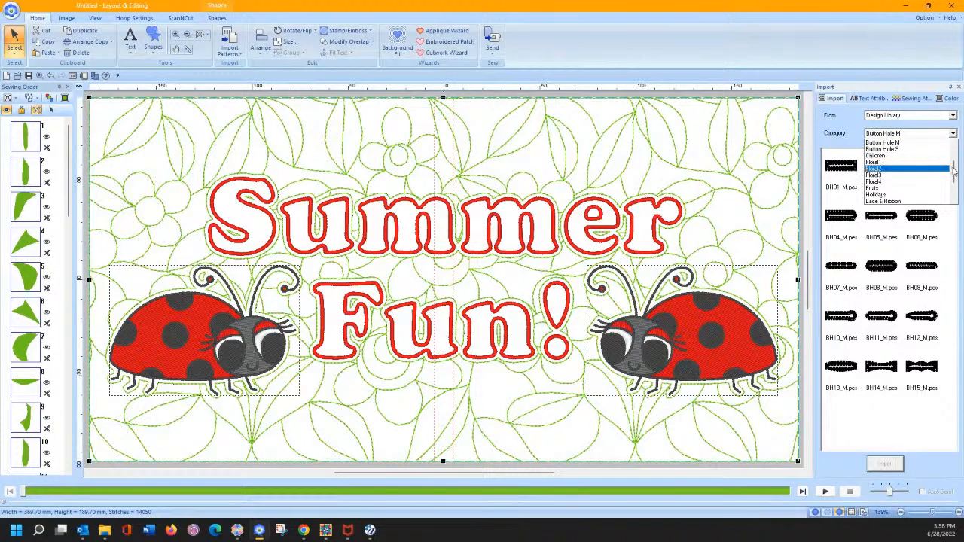
pyautogui.scroll(2, 954, 171)
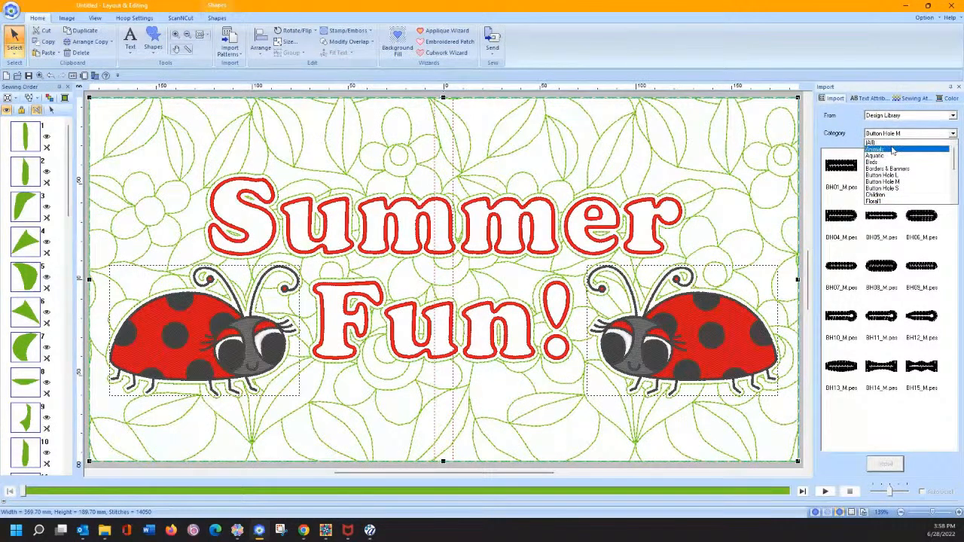
pyautogui.click(893, 150)
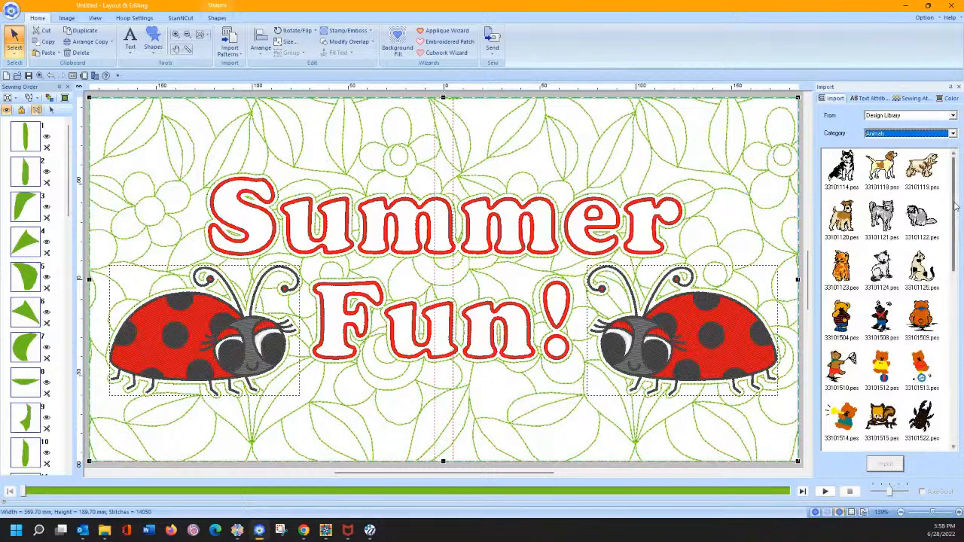
pyautogui.scroll(-10, 881, 301)
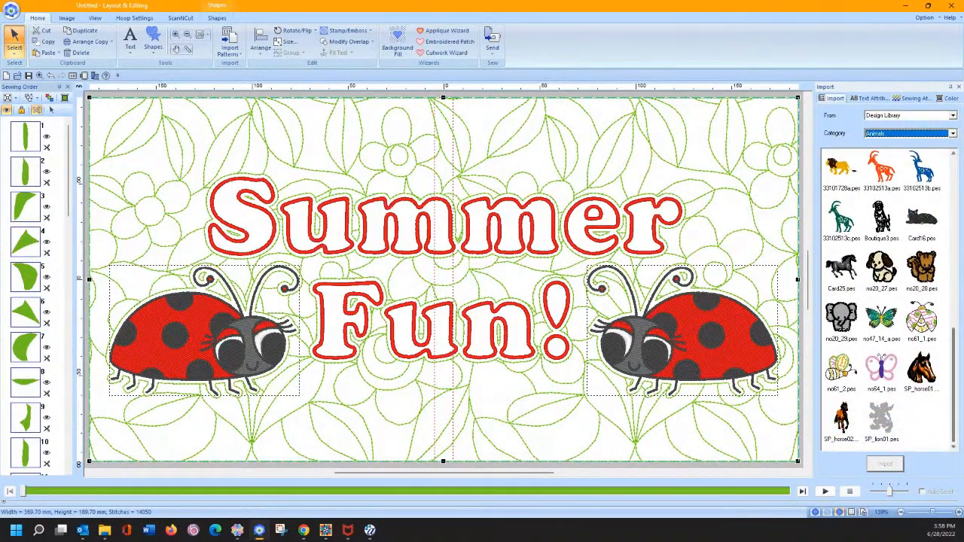
# - Try placing the no61_2.pes bee design over the "Summer" lettering and delete it
pyautogui.click(925, 134)
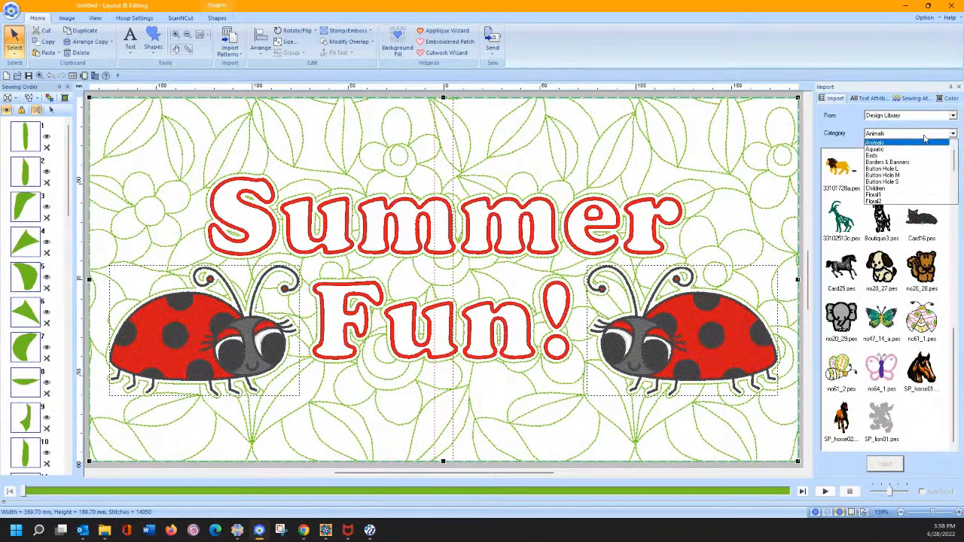
pyautogui.click(925, 136)
pyautogui.moveTo(848, 370); pyautogui.dragTo(499, 189)
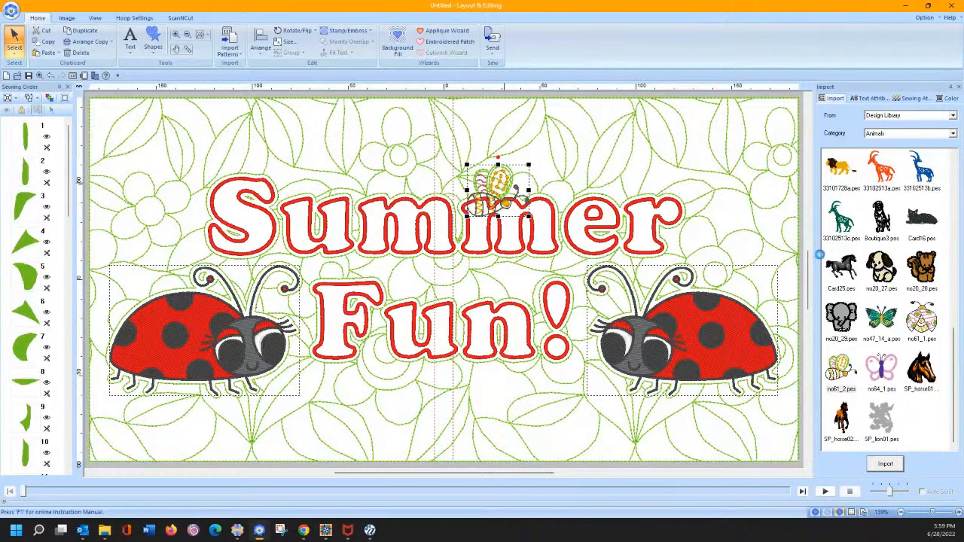
pyautogui.press('Delete')
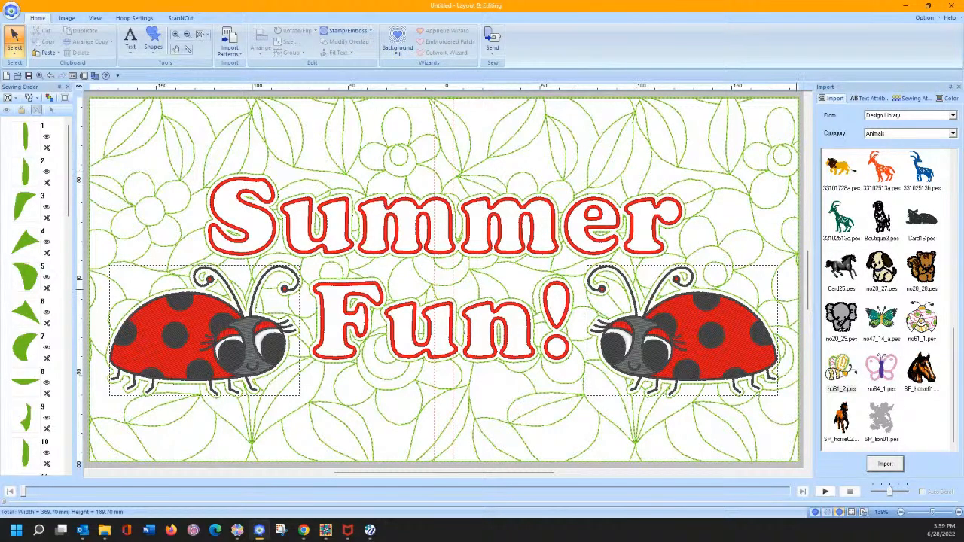
# - Look through the Misc category of the Design Library, then return to the Animals category designs
pyautogui.click(919, 322)
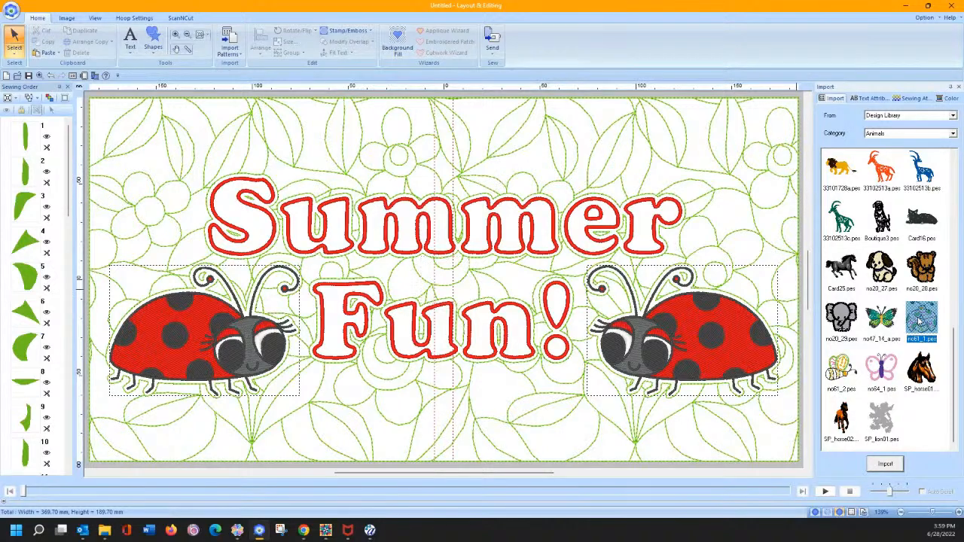
pyautogui.click(941, 133)
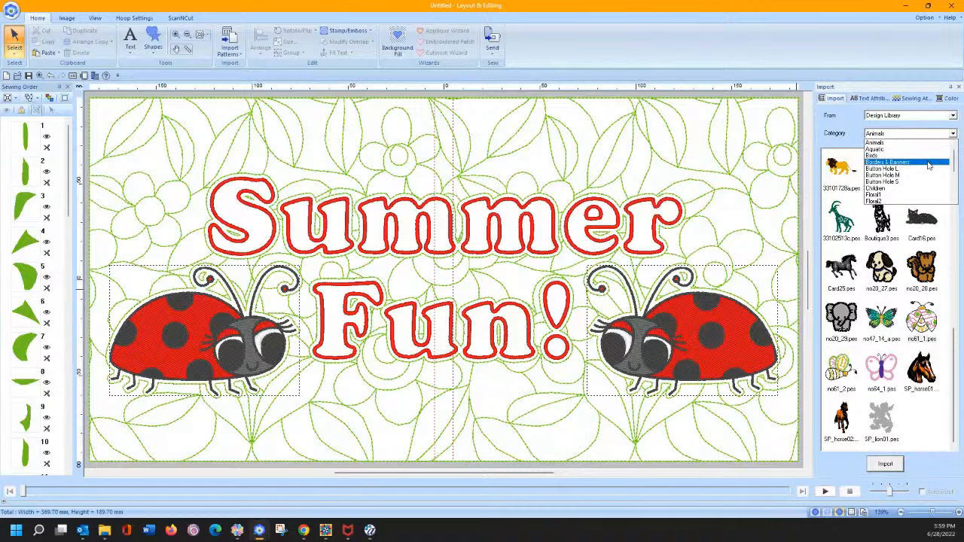
pyautogui.scroll(-3, 926, 174)
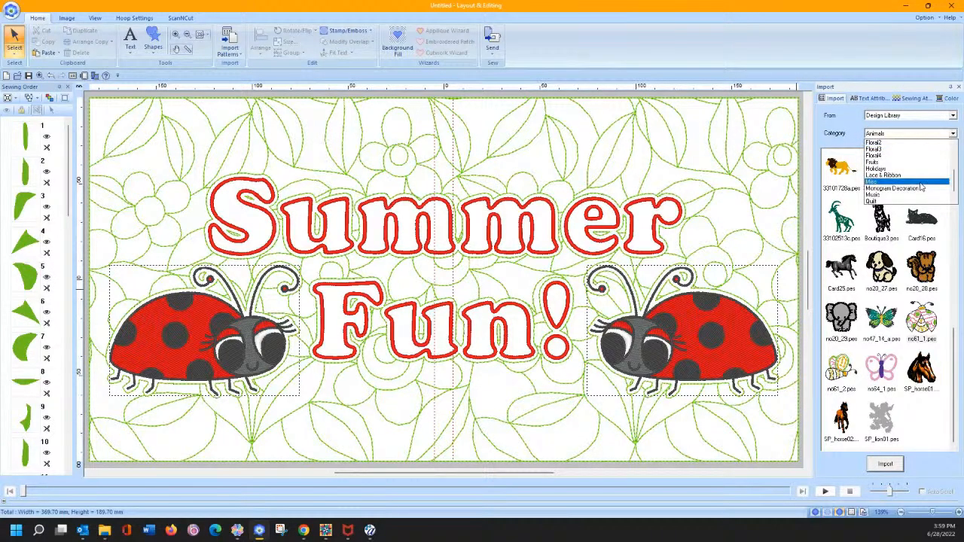
pyautogui.click(921, 184)
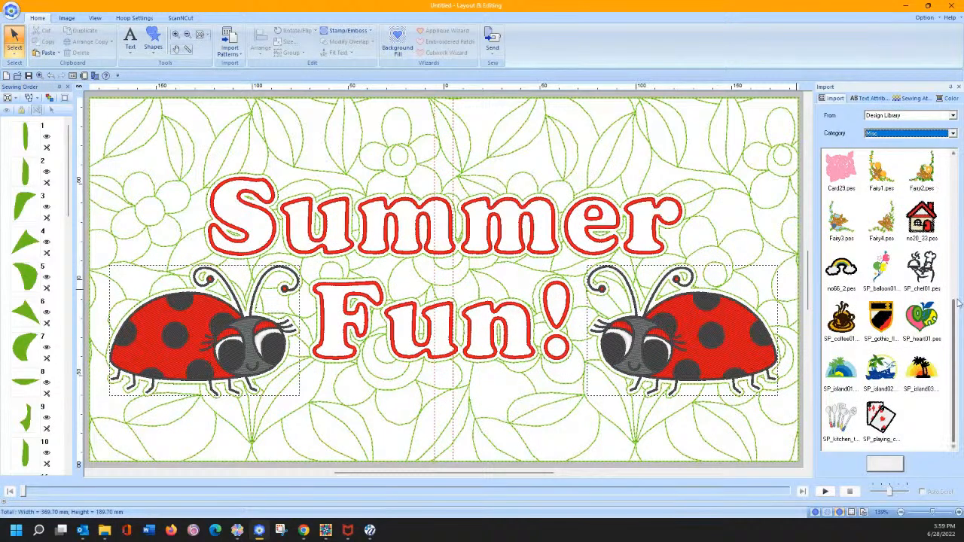
pyautogui.moveTo(955, 334); pyautogui.dragTo(955, 188)
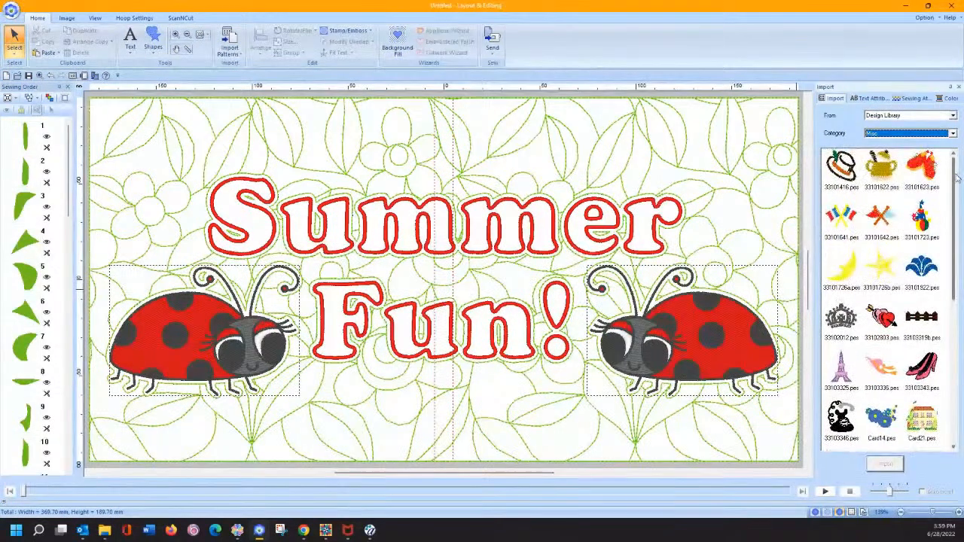
pyautogui.click(909, 133)
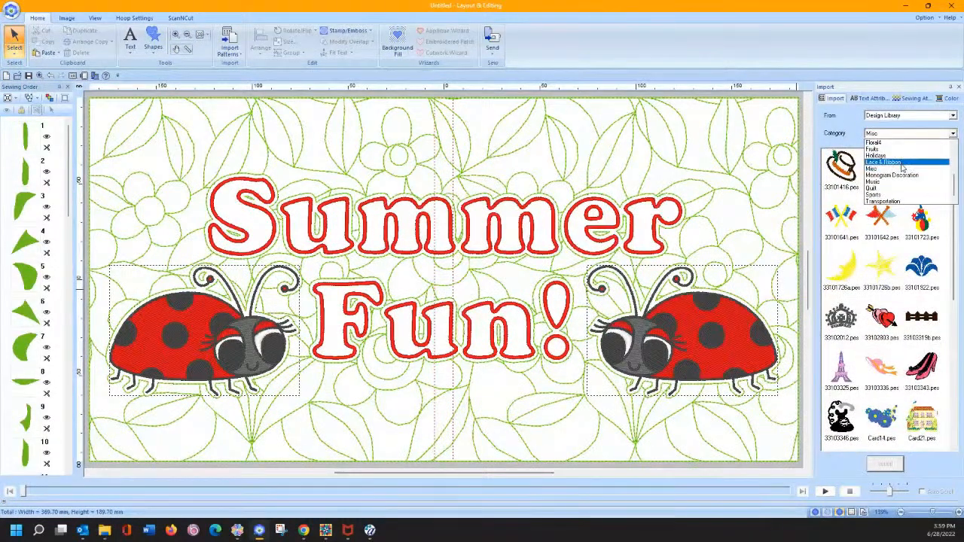
pyautogui.scroll(5, 903, 168)
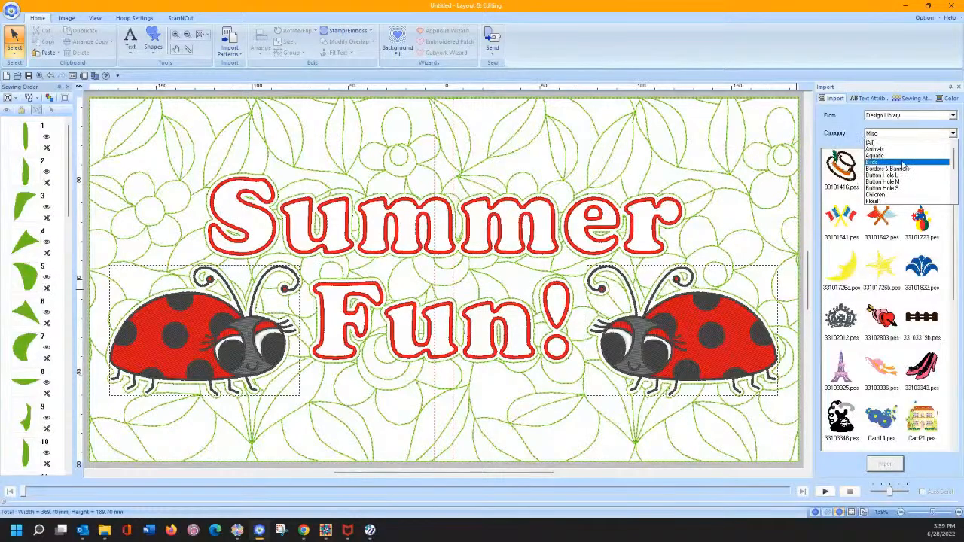
pyautogui.click(899, 150)
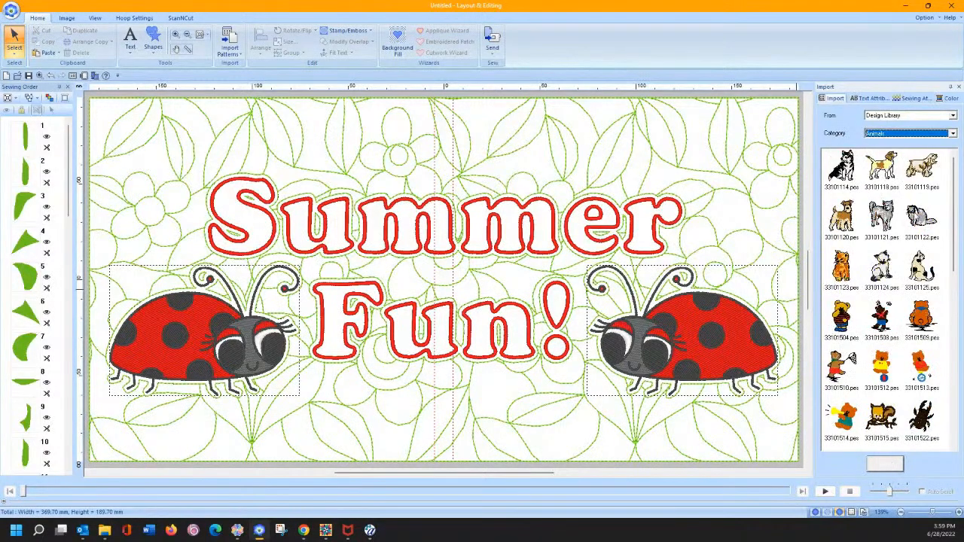
pyautogui.scroll(-5, 881, 301)
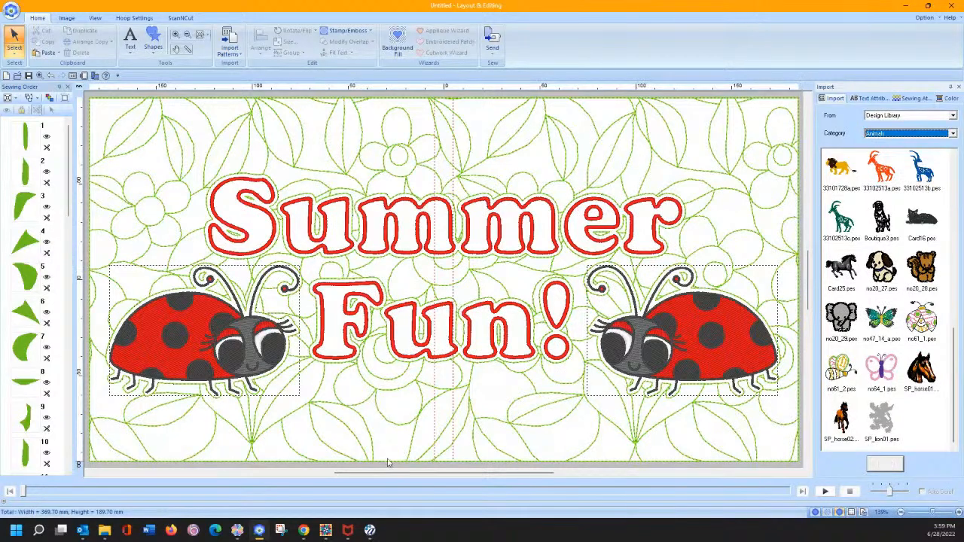
# - Switch to Pacesetter BES4 and look through the Accents folder of its designs to add
pyautogui.click(195, 532)
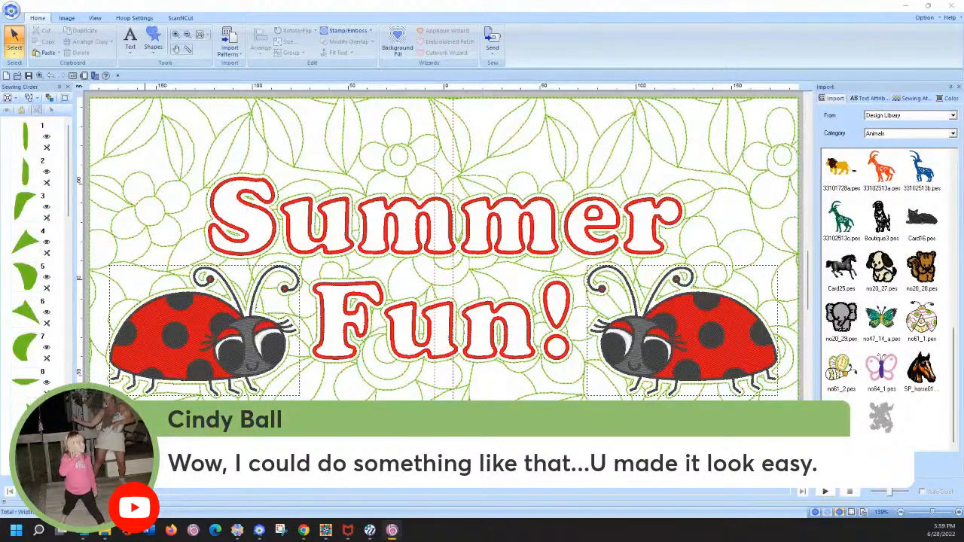
pyautogui.moveTo(963, 54); pyautogui.dragTo(421, 0)
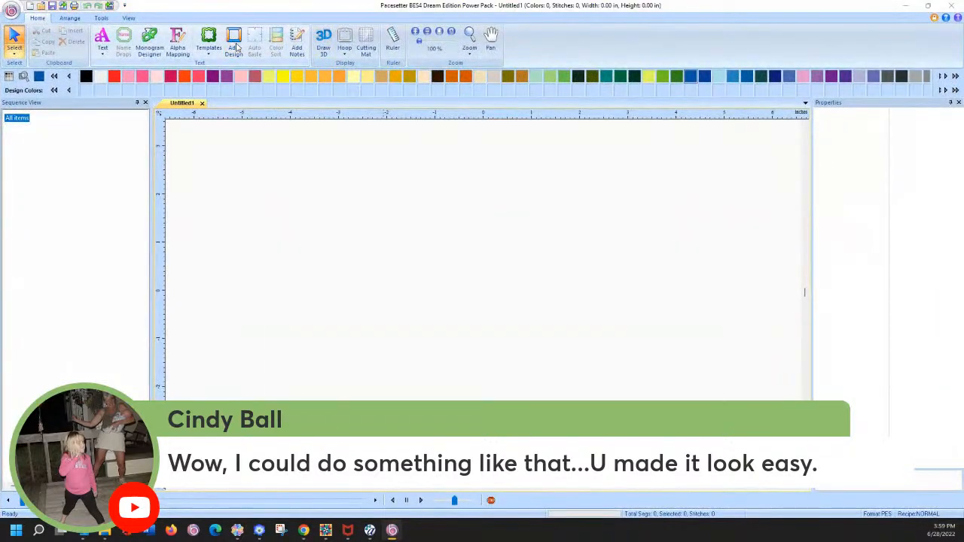
pyautogui.click(235, 46)
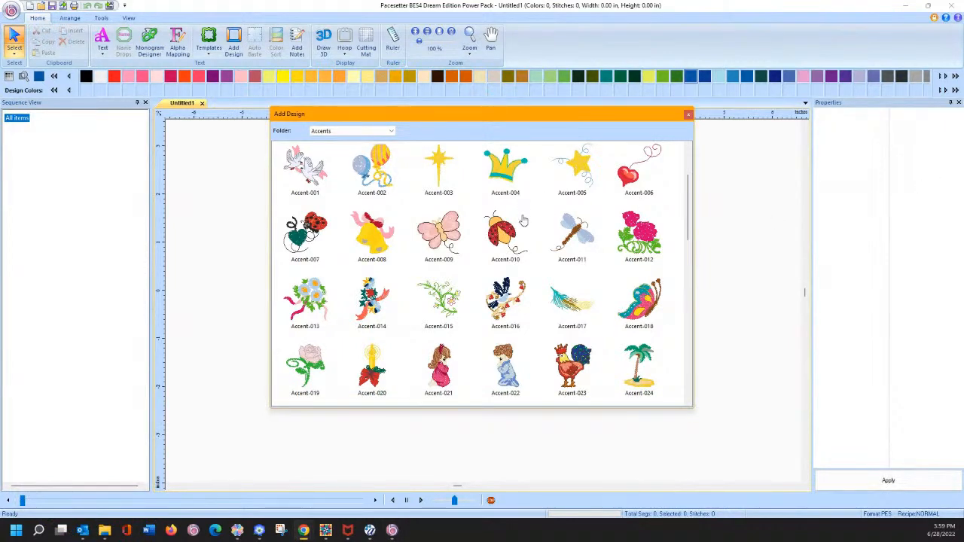
pyautogui.scroll(-3, 522, 222)
pyautogui.scroll(-1, 522, 224)
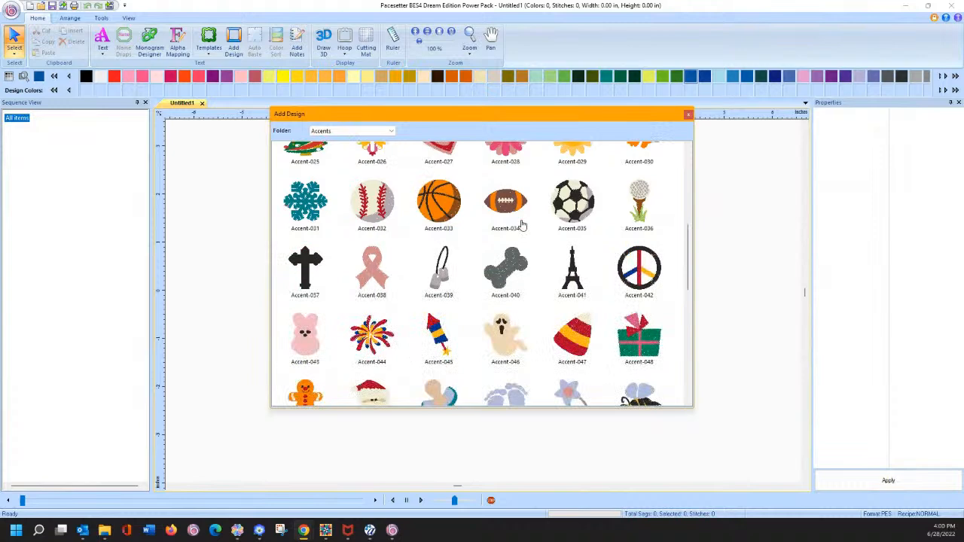
pyautogui.scroll(-5, 522, 224)
pyautogui.scroll(2, 522, 225)
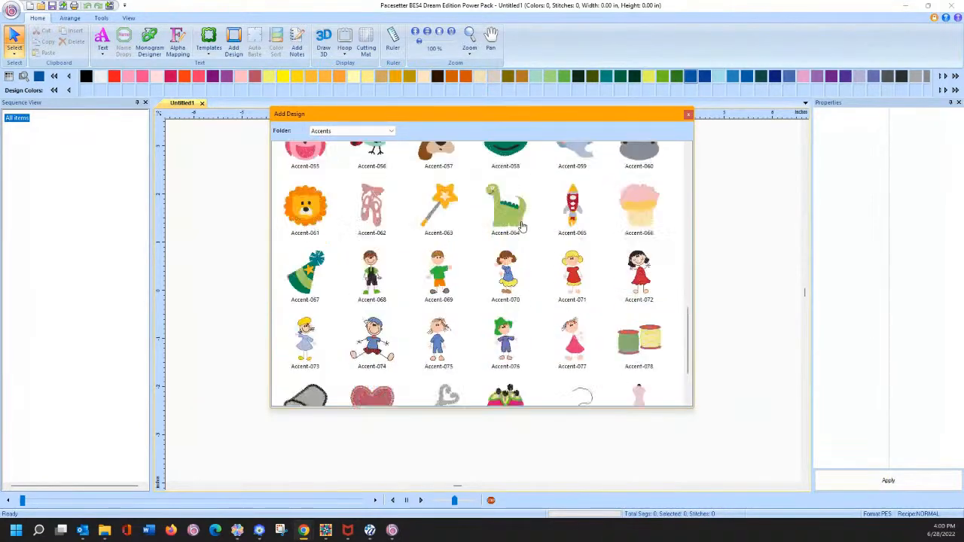
pyautogui.scroll(2, 522, 226)
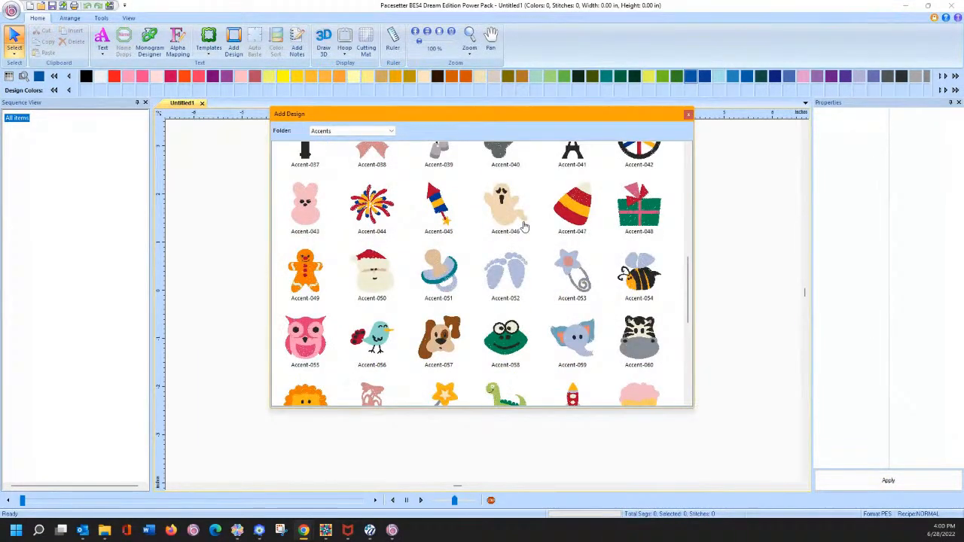
pyautogui.scroll(6, 523, 225)
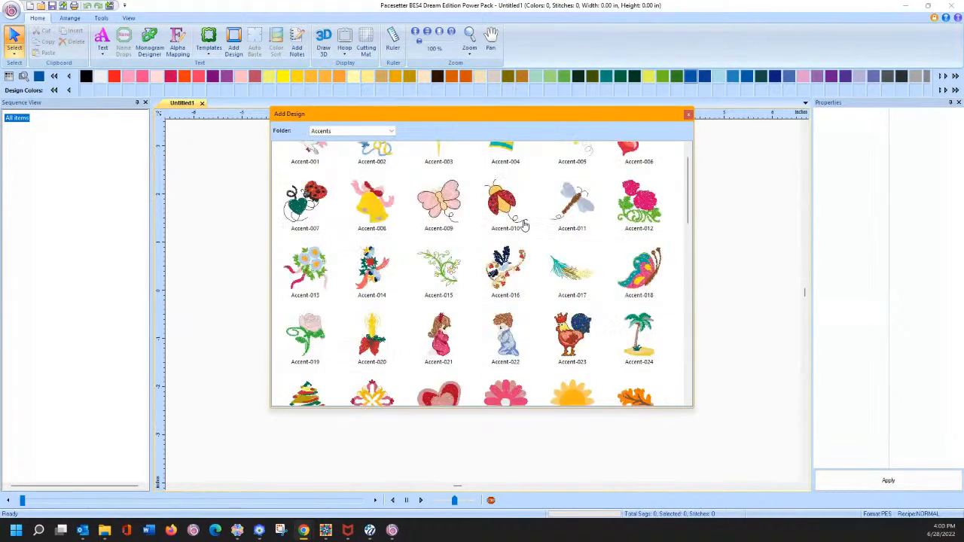
pyautogui.scroll(1, 524, 224)
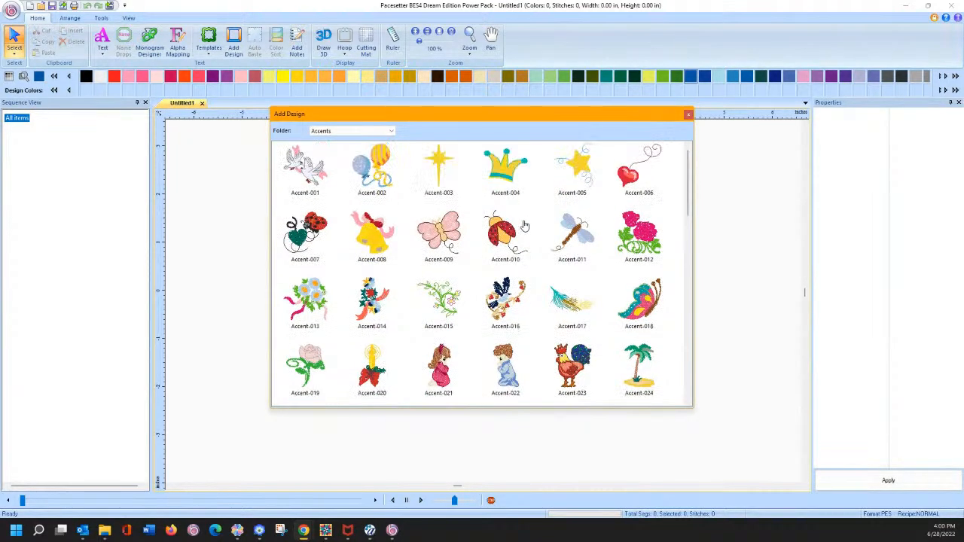
# - Insert the Accent-007 ladybug and leaf design and enlarge it to about 2.96 x 2.80 in
pyautogui.doubleClick(316, 240)
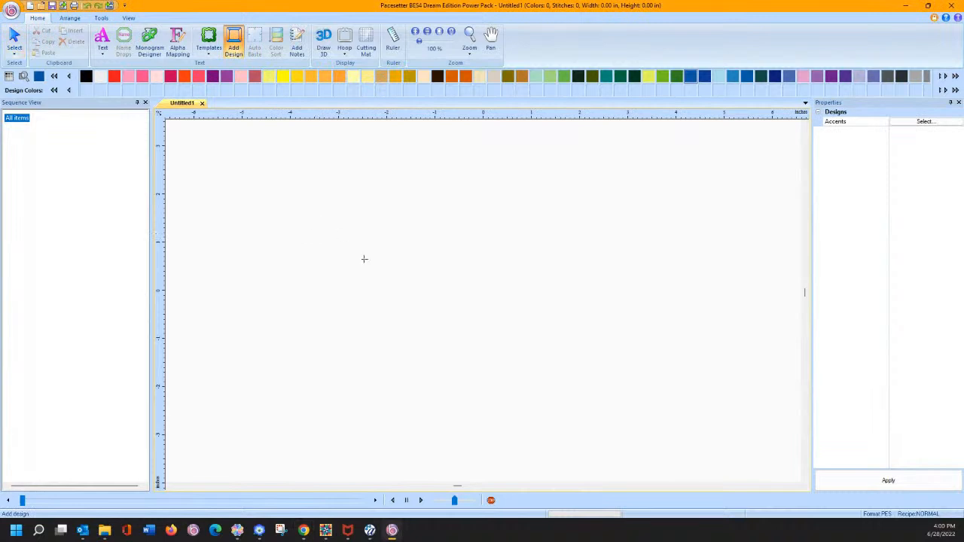
pyautogui.click(404, 372)
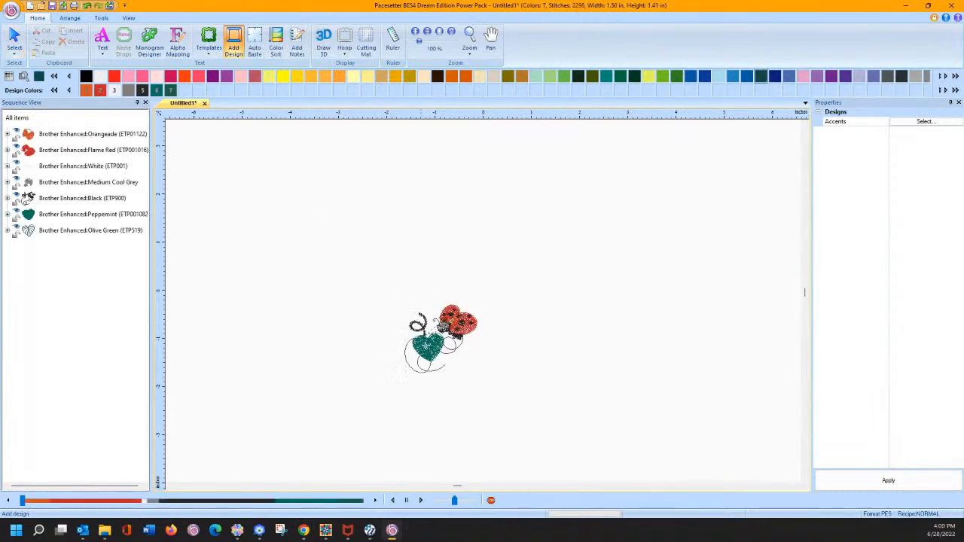
pyautogui.click(14, 40)
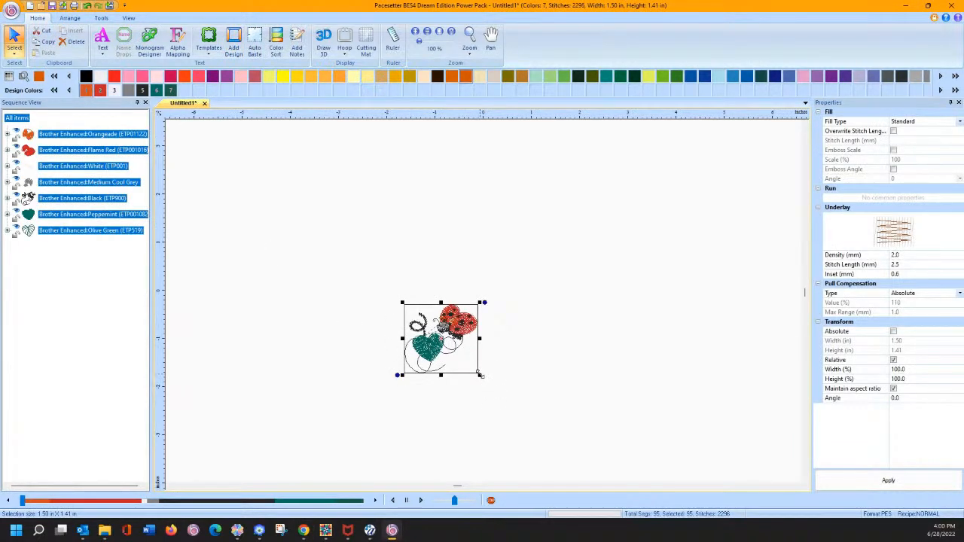
pyautogui.moveTo(479, 375); pyautogui.dragTo(568, 424)
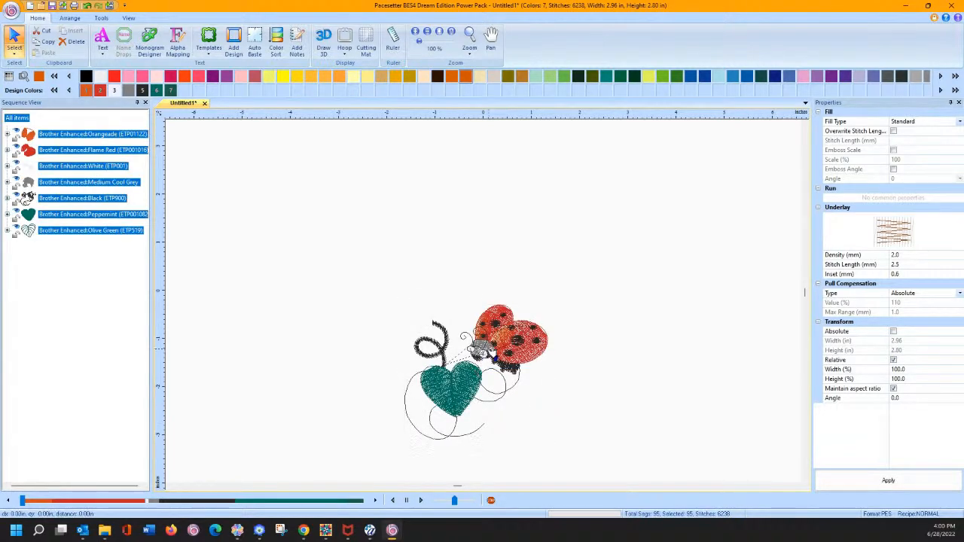
# - Insert the Accent-010 ladybug design from the Accents folder to the upper right of the leaf design
pyautogui.click(232, 43)
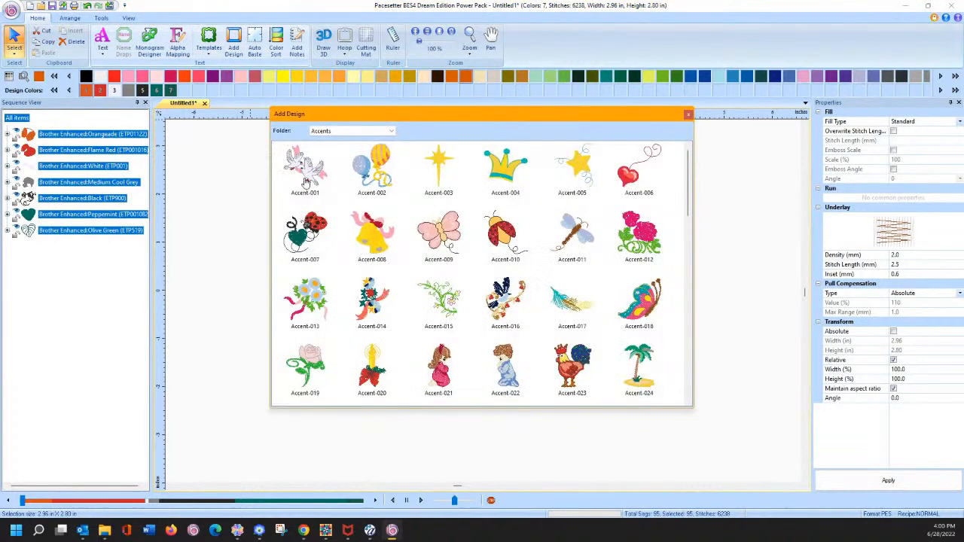
pyautogui.doubleClick(497, 234)
pyautogui.click(602, 282)
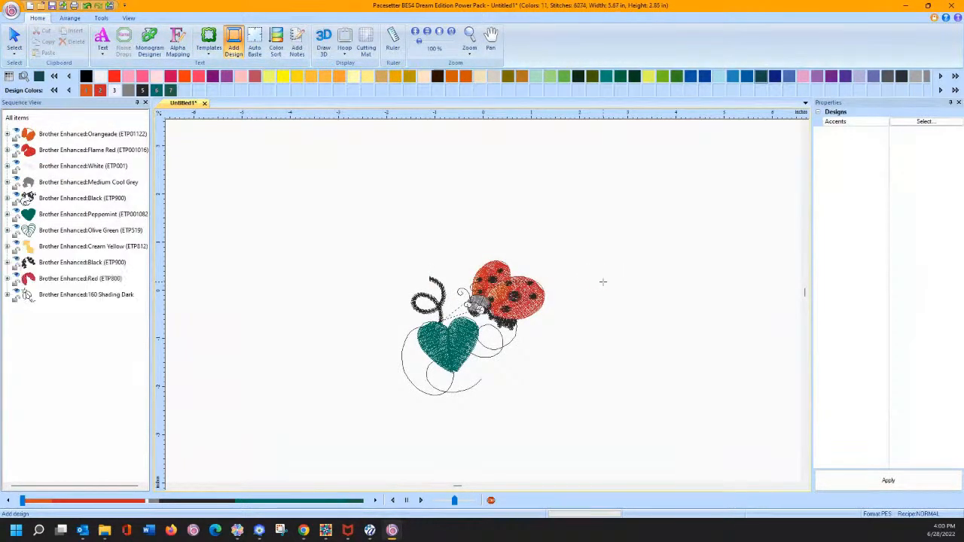
# - Delete the ladybug and leaf design, keeping only the Accent-010 ladybug
pyautogui.click(15, 42)
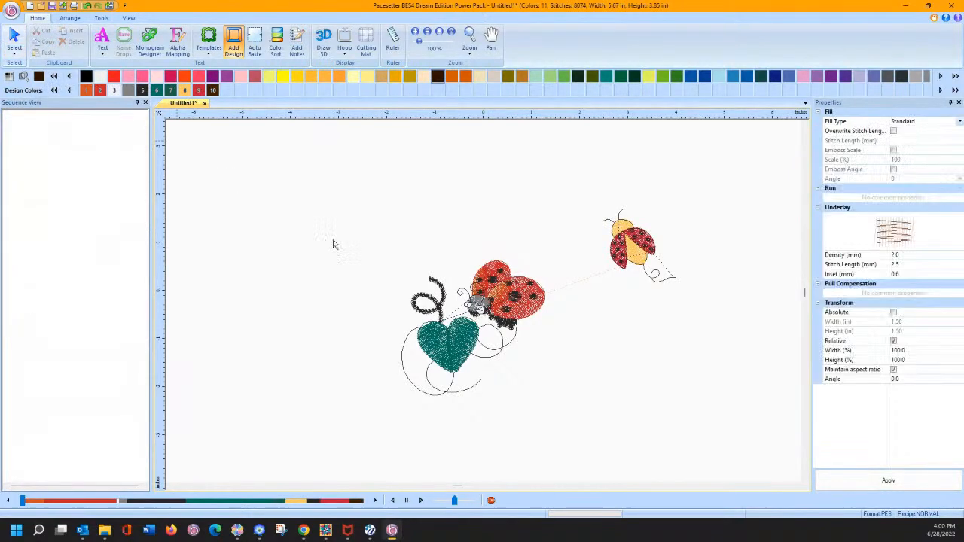
pyautogui.click(476, 324)
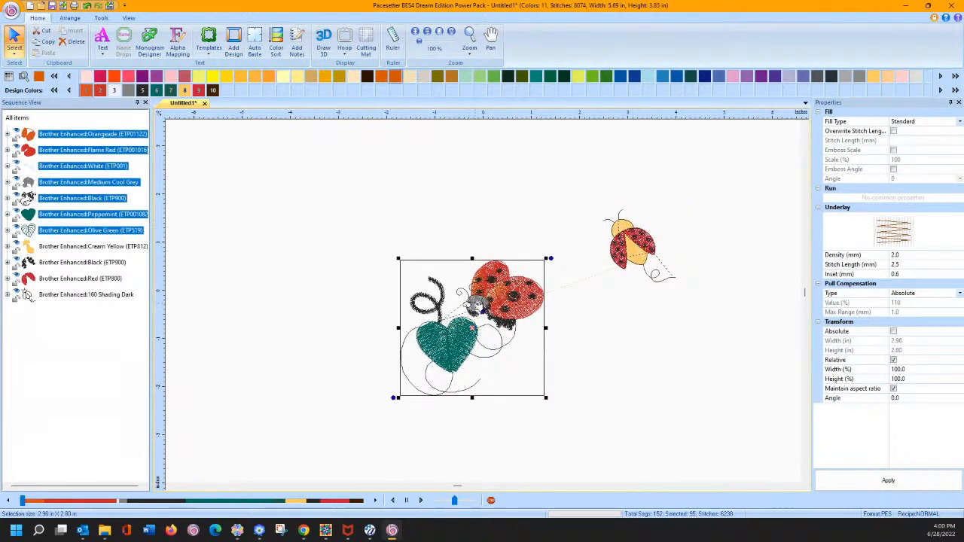
pyautogui.press('Delete')
# - Enlarge the Accent-010 ladybug proportionally to about 2.87 x 2.87 in
pyautogui.click(650, 264)
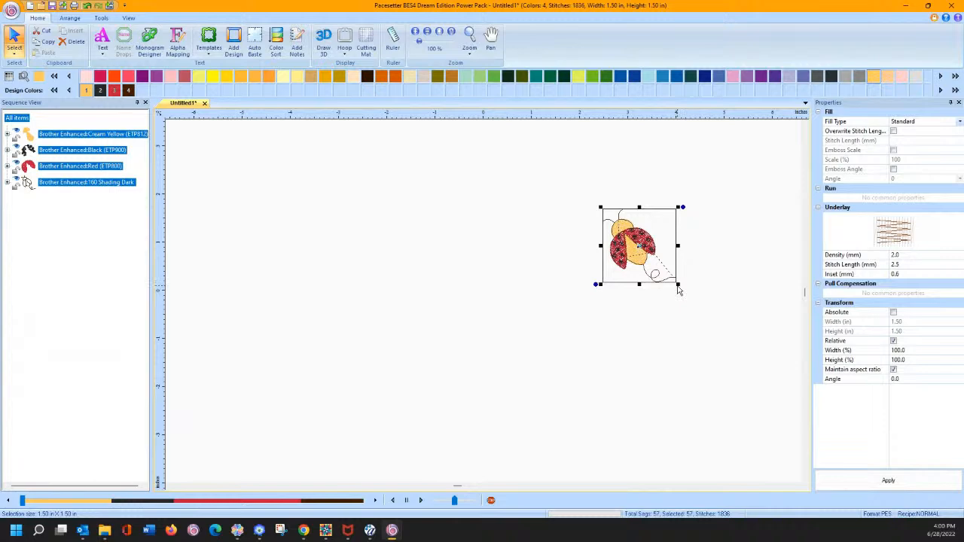
pyautogui.moveTo(678, 284); pyautogui.dragTo(744, 350)
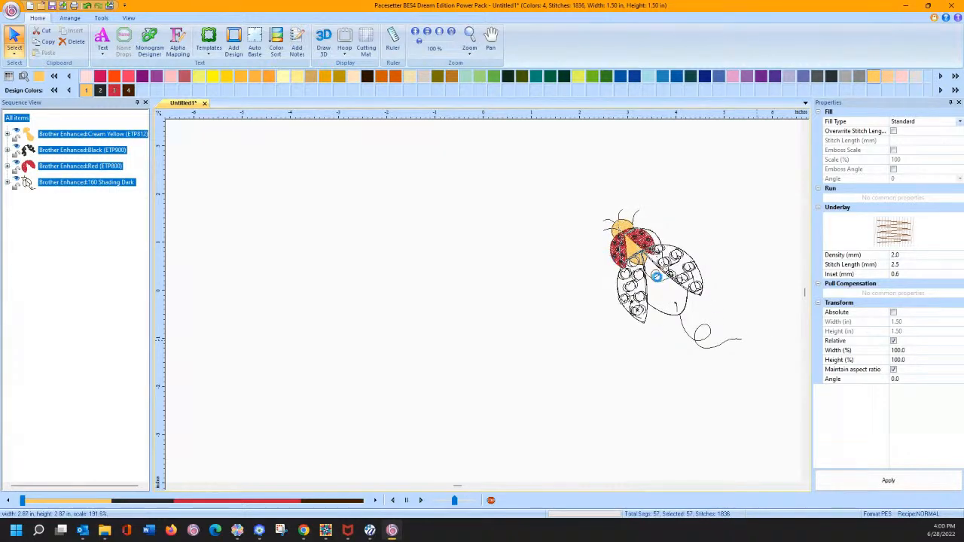
# - Move the enlarged ladybug to the middle of the design page and save it as LADYBUG in Brother/Baby Lock/Bernina PES v10 format
pyautogui.moveTo(661, 280); pyautogui.dragTo(456, 295)
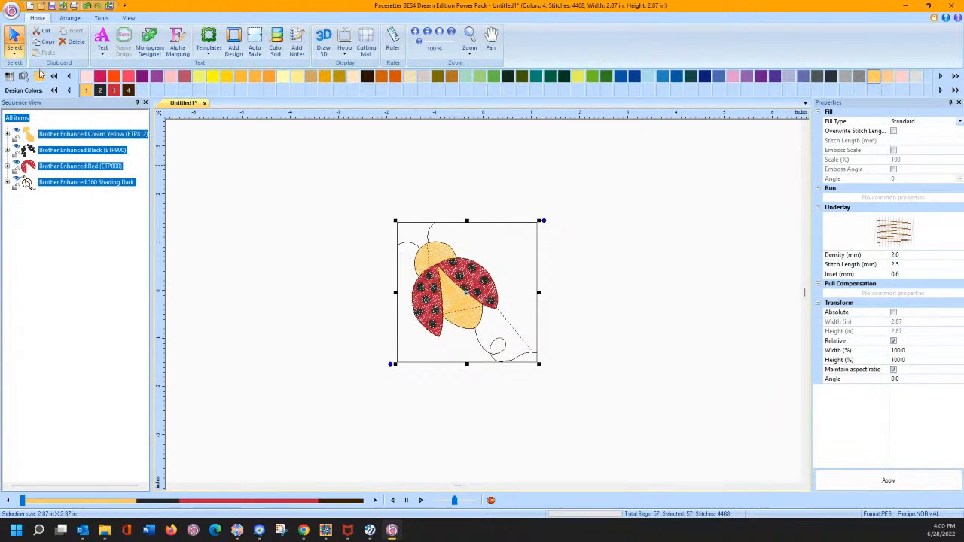
pyautogui.click(11, 10)
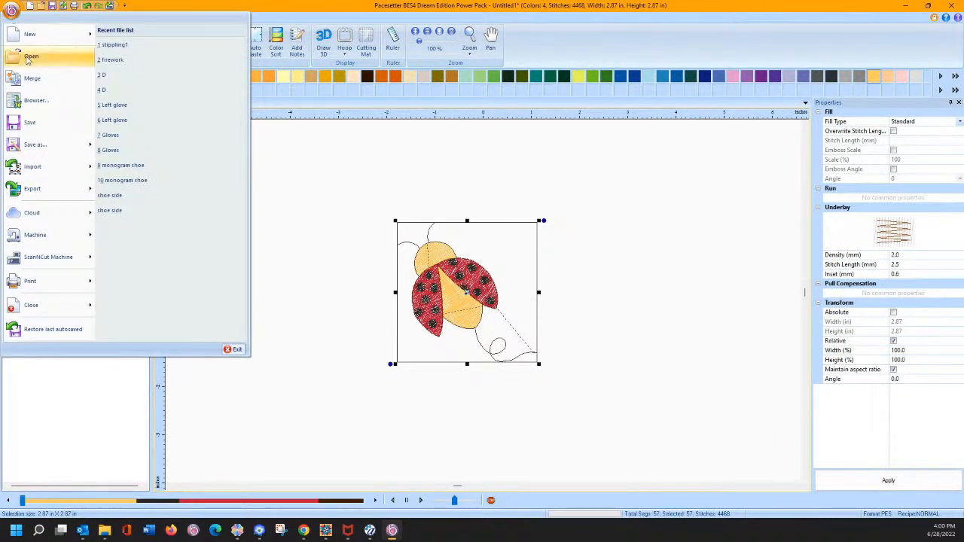
pyautogui.moveTo(53, 144)
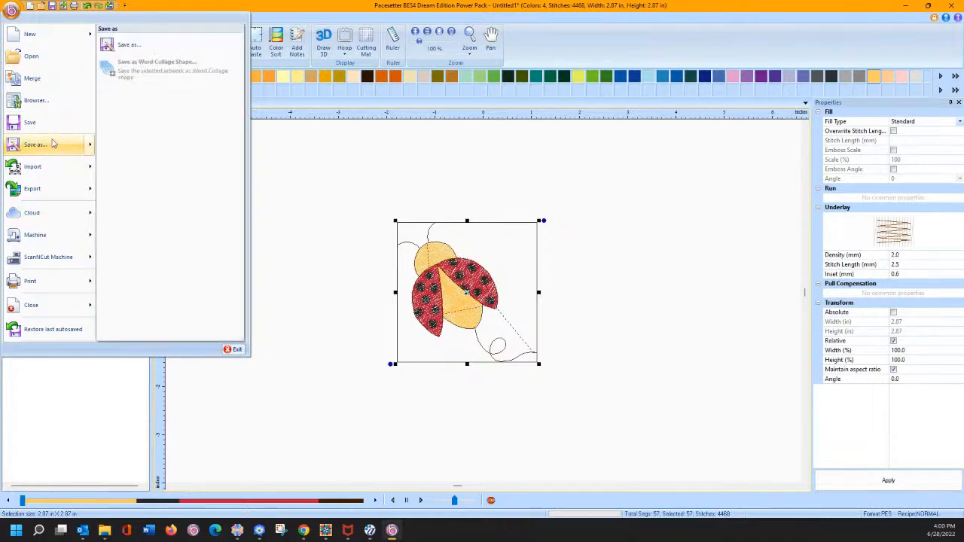
pyautogui.click(128, 46)
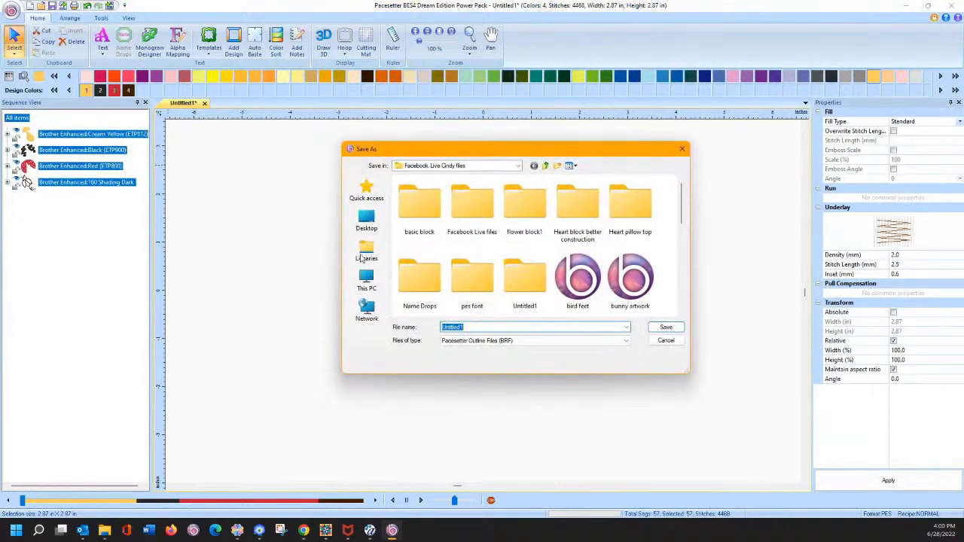
pyautogui.click(489, 342)
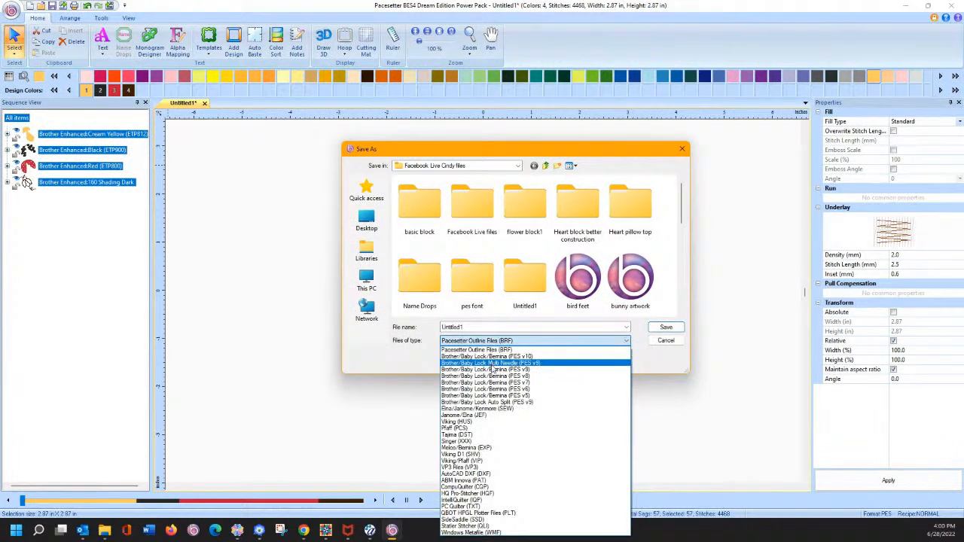
pyautogui.click(489, 356)
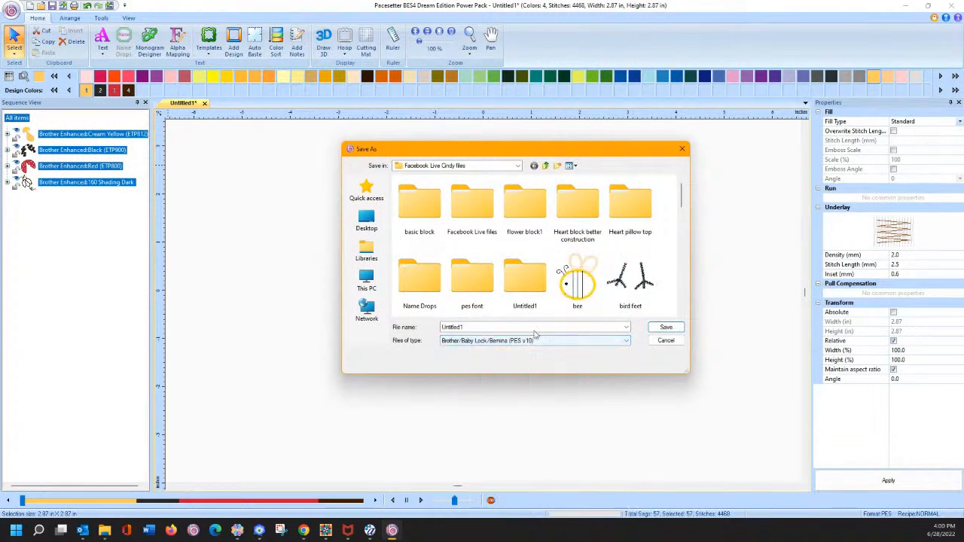
pyautogui.doubleClick(485, 325)
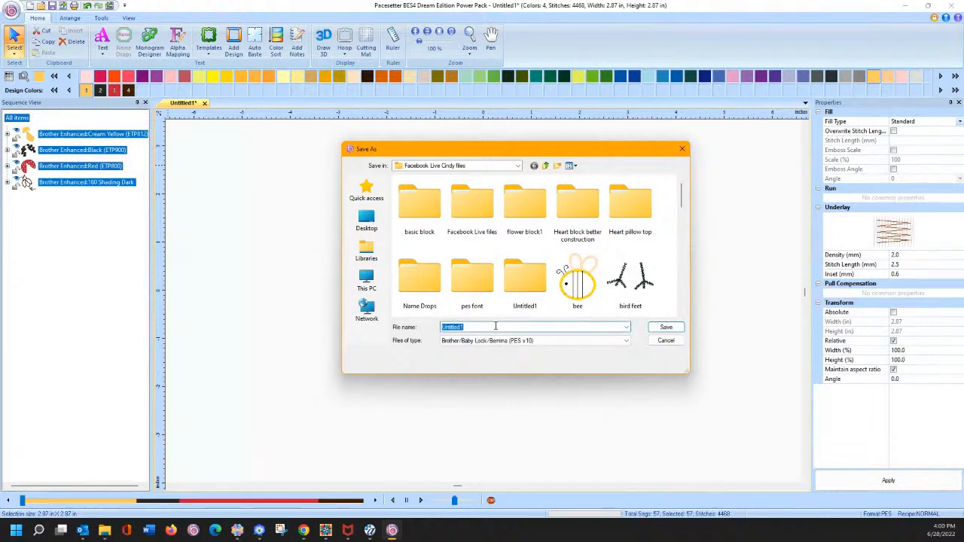
pyautogui.write('LADYBUG')
pyautogui.click(666, 327)
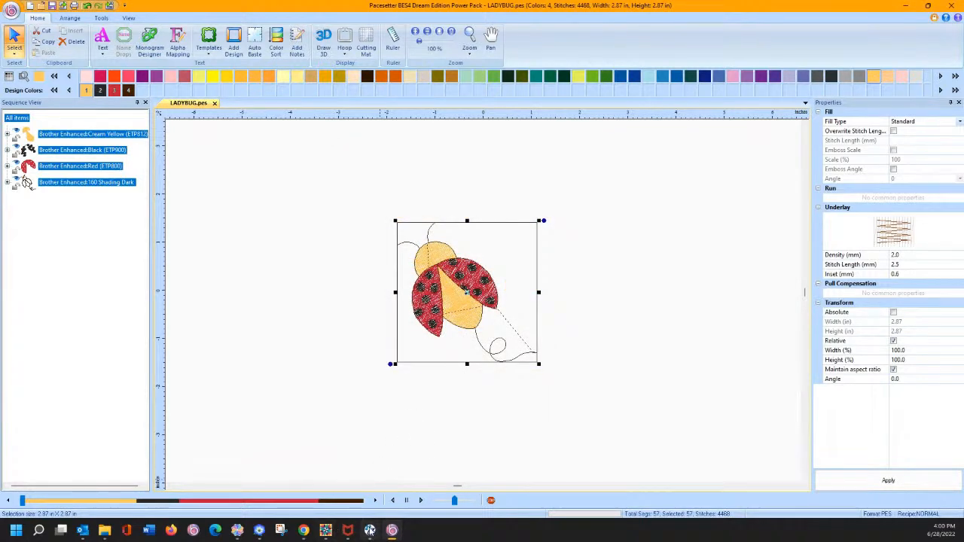
# - Switch to the Layout & Editing window containing the My Garden text and start a new design without saving the changes
pyautogui.moveTo(259, 530)
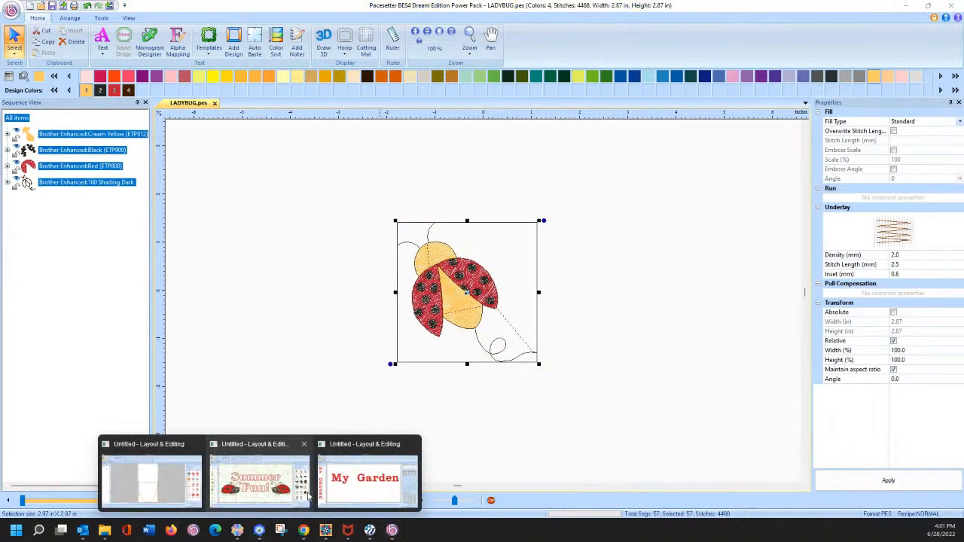
pyautogui.click(345, 488)
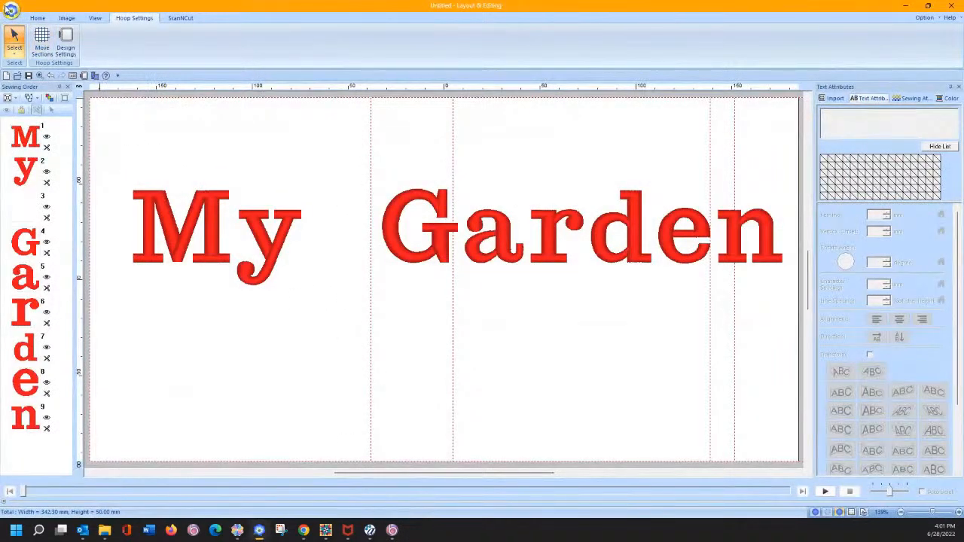
pyautogui.click(11, 11)
pyautogui.click(29, 34)
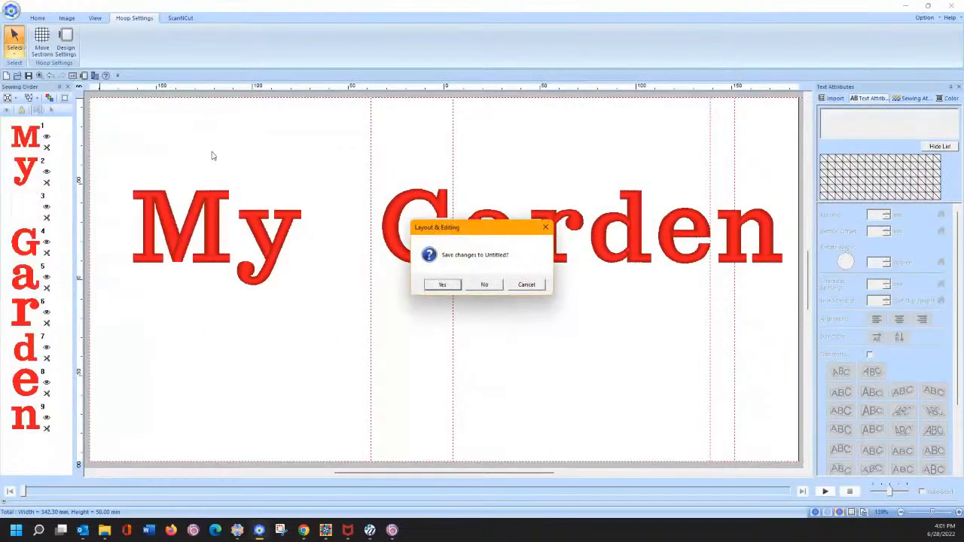
pyautogui.click(484, 285)
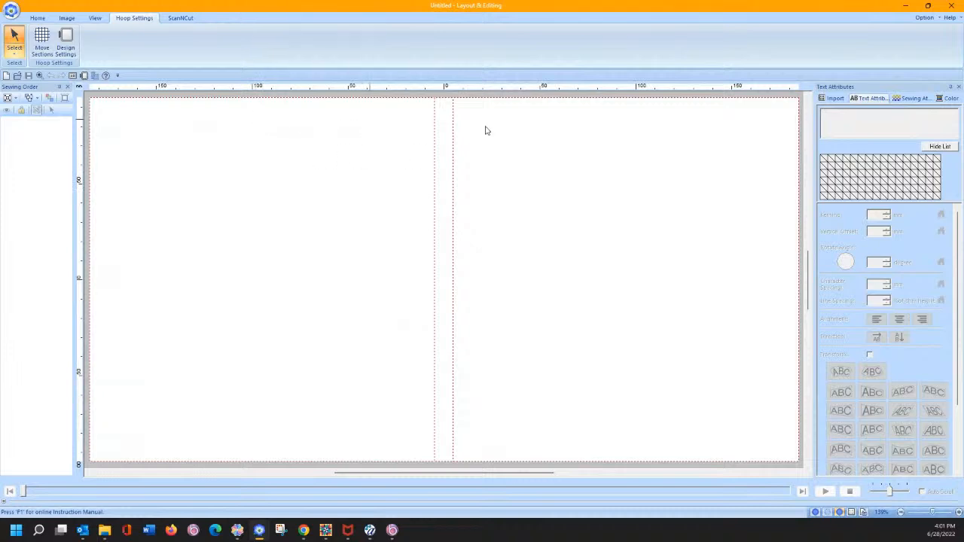
# - Set the import source for designs to Folder
pyautogui.click(840, 99)
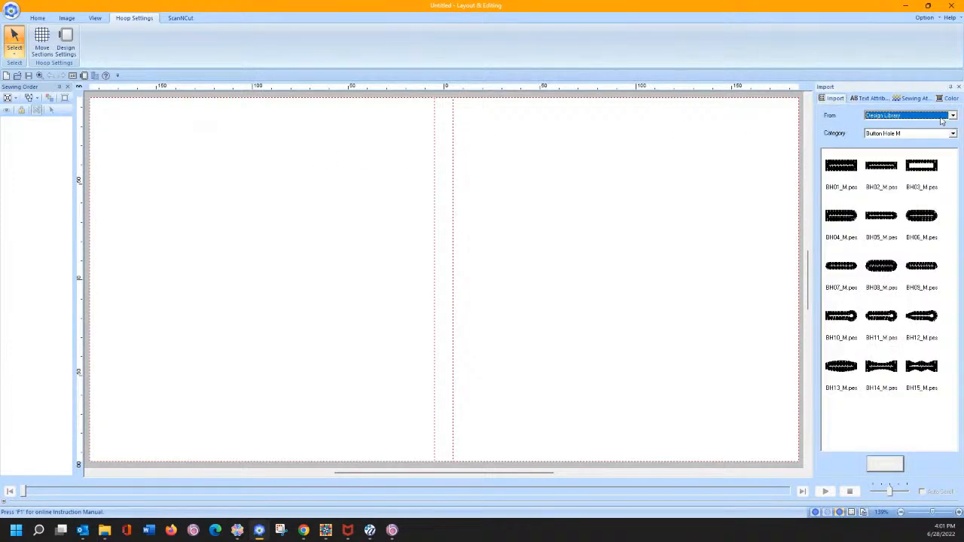
pyautogui.click(941, 117)
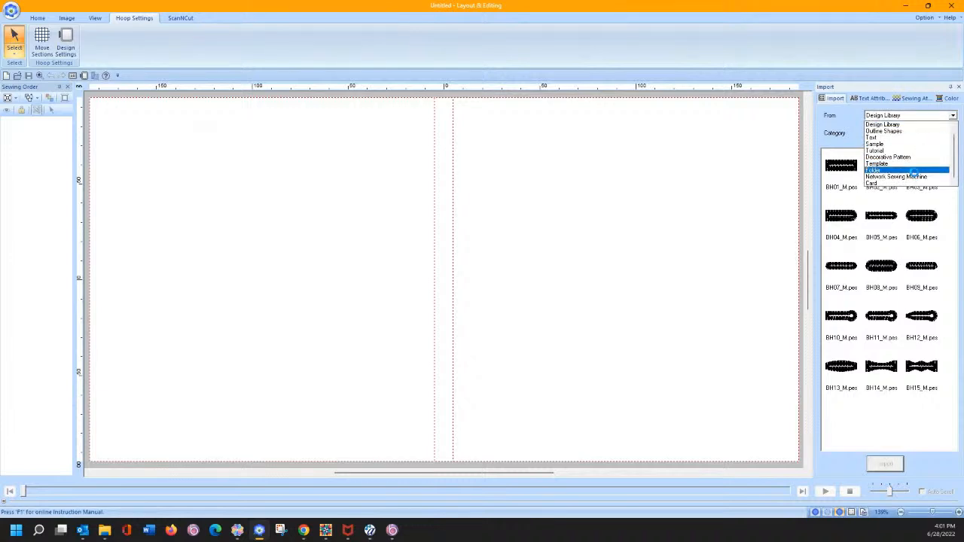
pyautogui.click(912, 173)
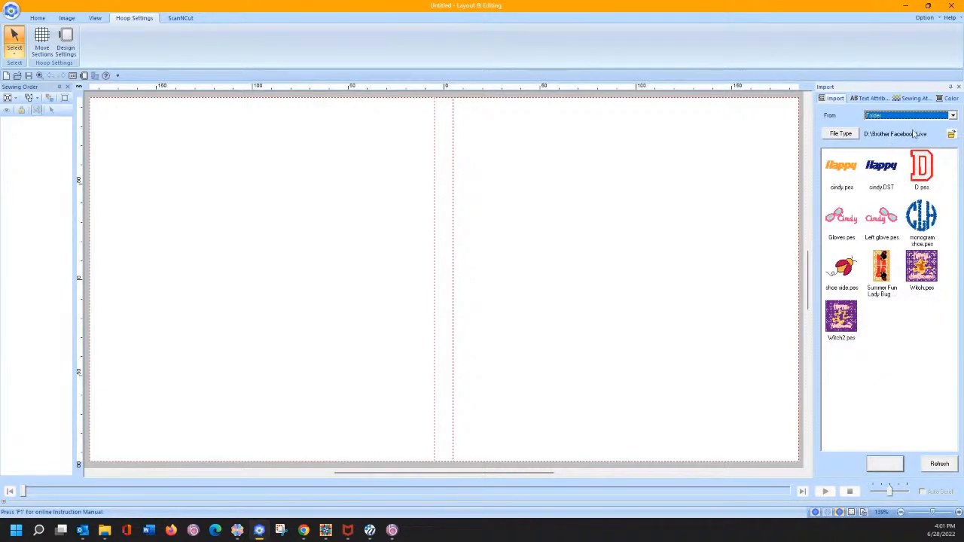
# - Change the import folder to the one where the ladybug was saved and import LADYBUG.pes into the design
pyautogui.click(951, 135)
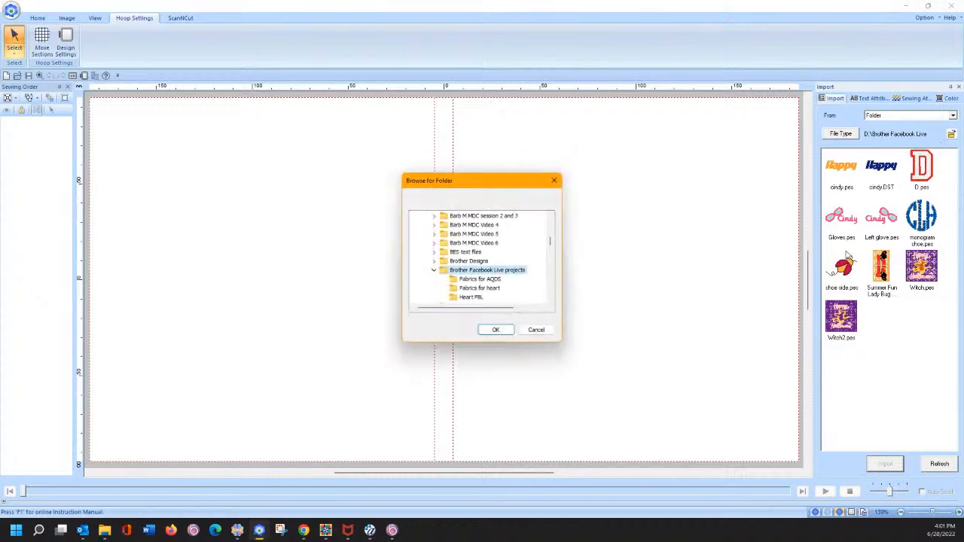
pyautogui.click(535, 329)
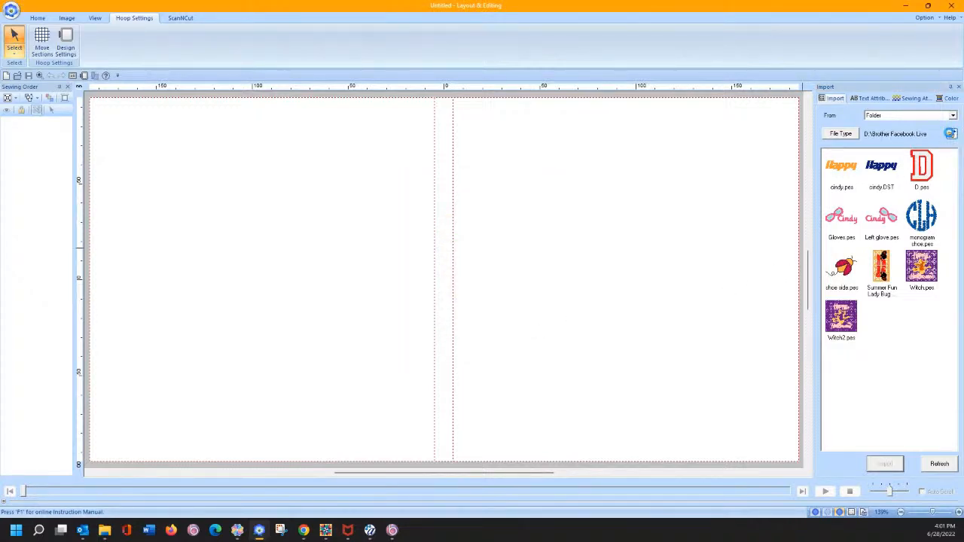
pyautogui.click(951, 135)
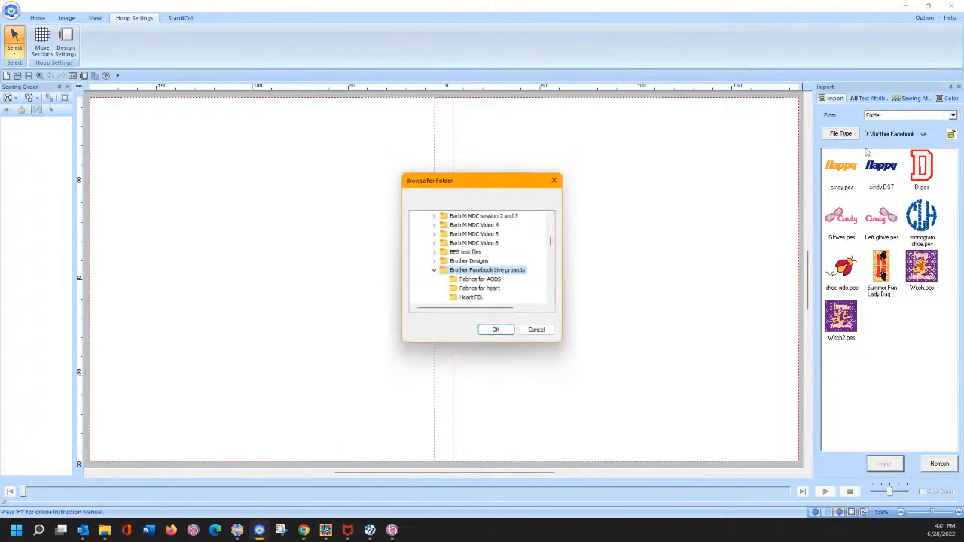
pyautogui.click(436, 271)
pyautogui.scroll(-3, 465, 260)
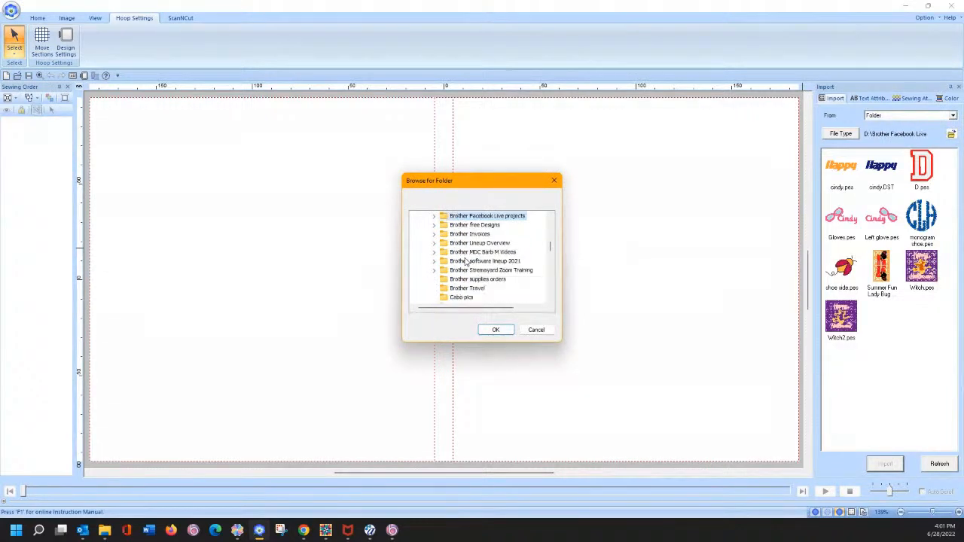
pyautogui.scroll(-1, 465, 261)
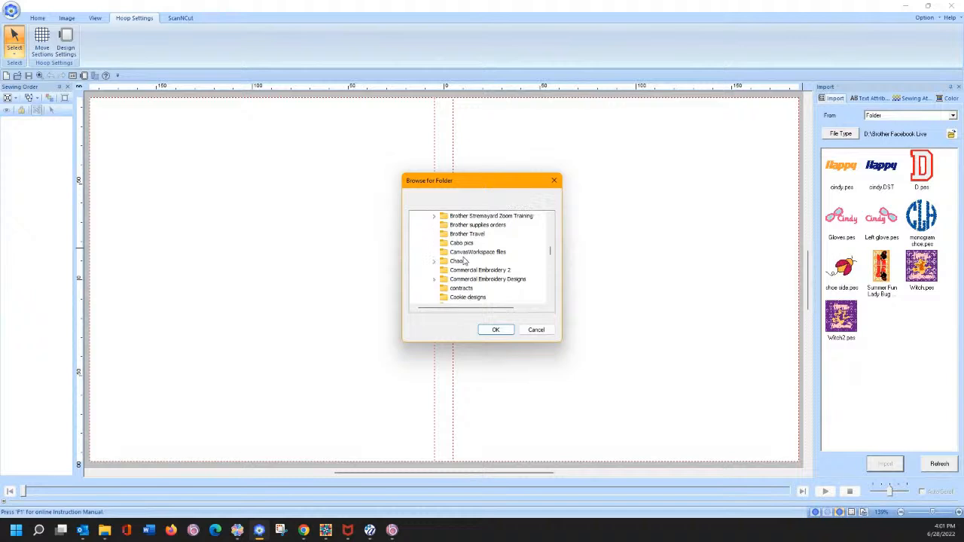
pyautogui.scroll(-3, 465, 261)
pyautogui.scroll(-2, 466, 260)
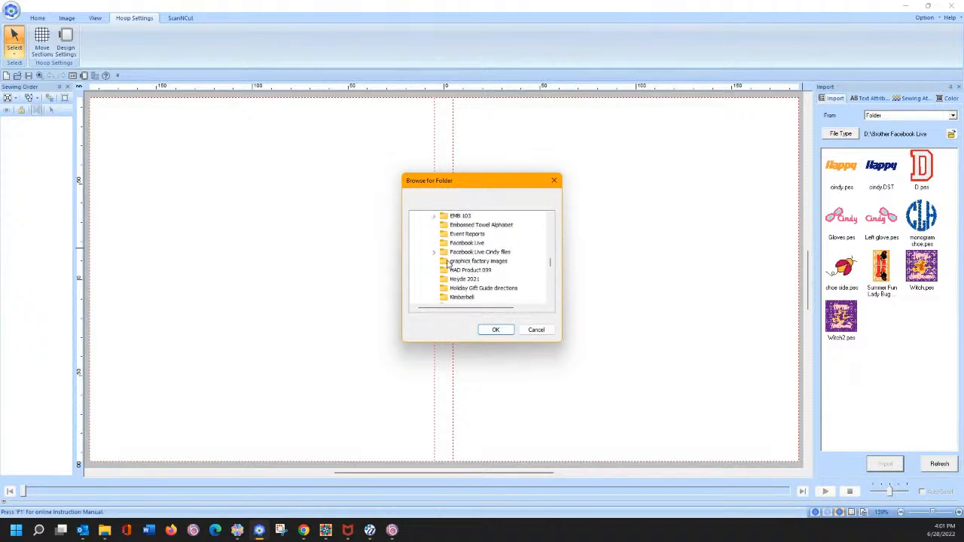
pyautogui.click(460, 252)
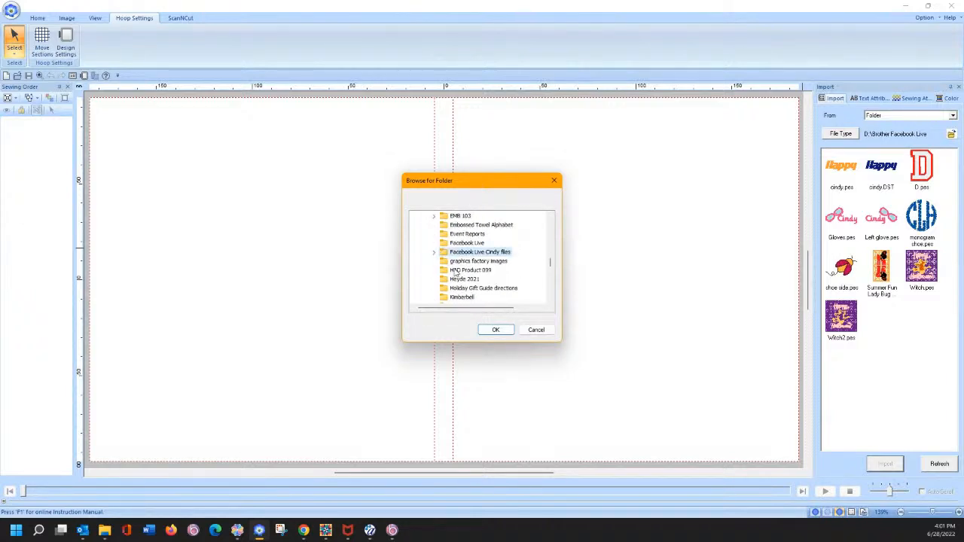
pyautogui.click(495, 329)
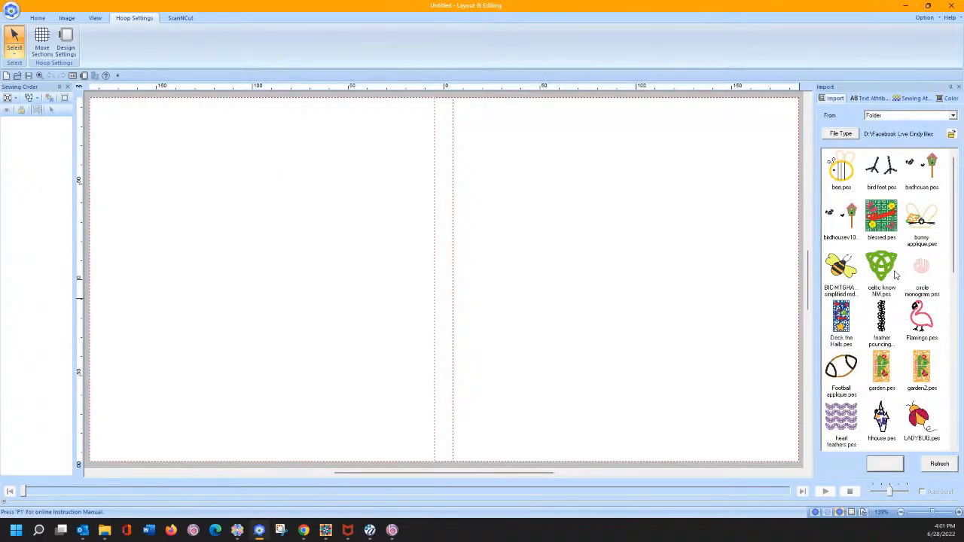
pyautogui.scroll(-3, 895, 276)
pyautogui.doubleClick(918, 267)
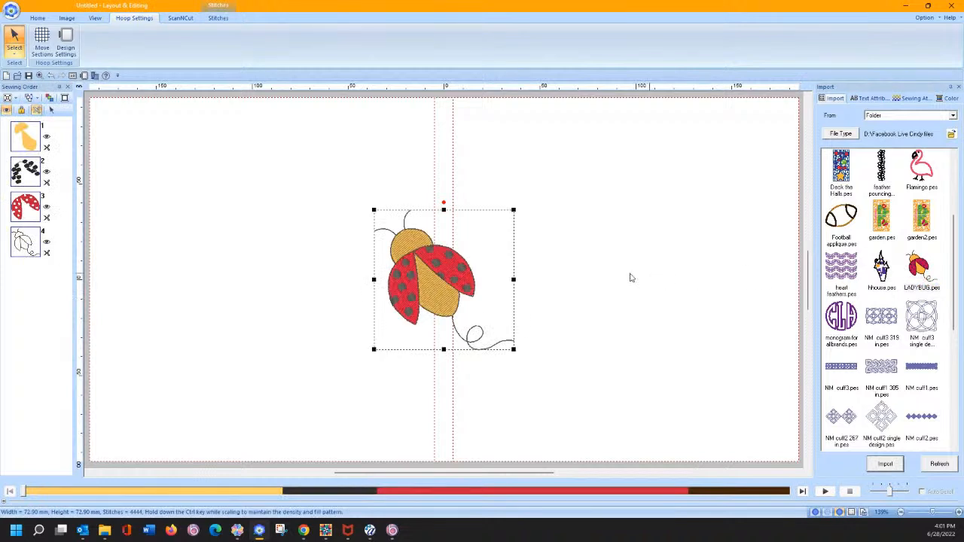
# - Rotate the ladybug clockwise until its head points up and to the right, and place it in the lower left of the hoop
pyautogui.click(38, 18)
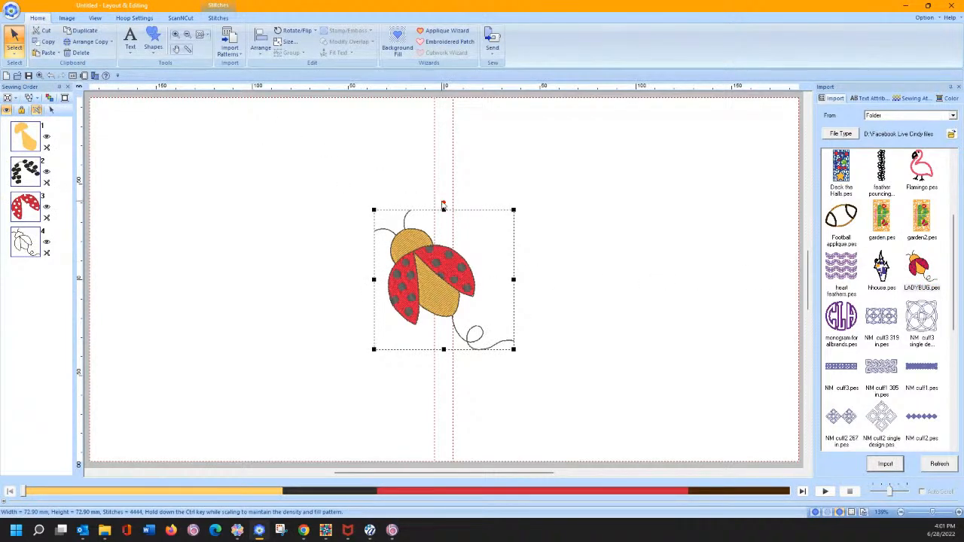
pyautogui.moveTo(443, 206); pyautogui.dragTo(497, 249)
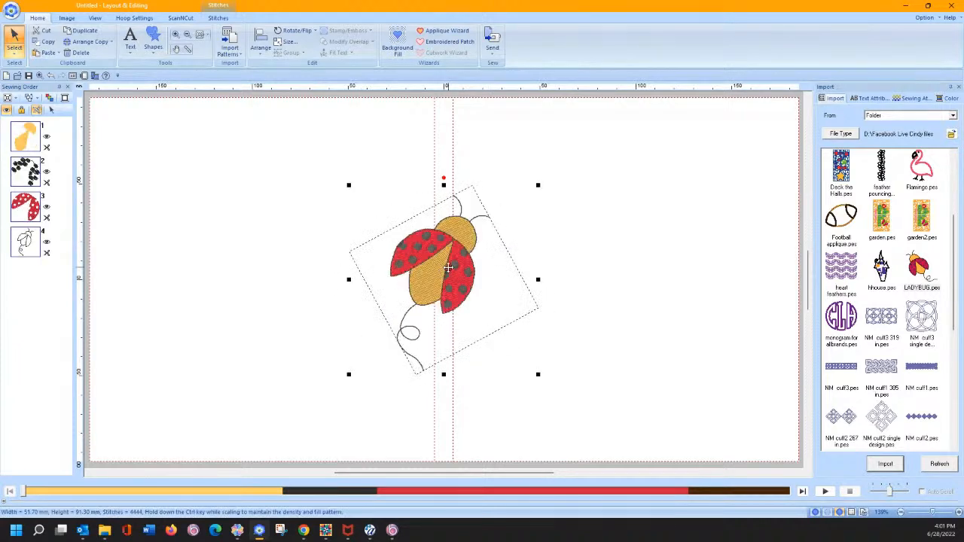
pyautogui.moveTo(449, 267); pyautogui.dragTo(247, 324)
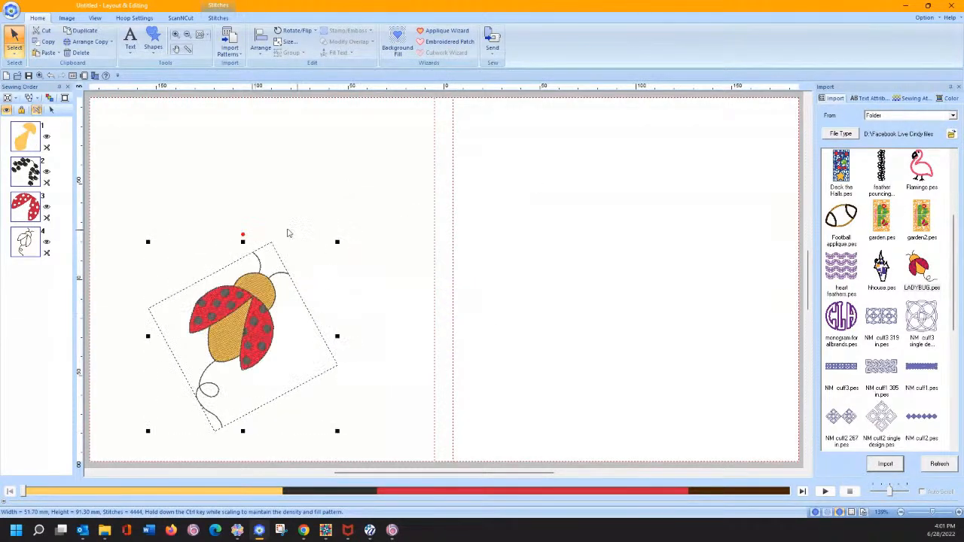
pyautogui.moveTo(243, 235); pyautogui.dragTo(260, 272)
pyautogui.moveTo(244, 311); pyautogui.dragTo(229, 316)
# - Create a vertical mirror copy of the ladybug on the right side of the hoop, making the pair about 313 mm wide overall
pyautogui.click(96, 34)
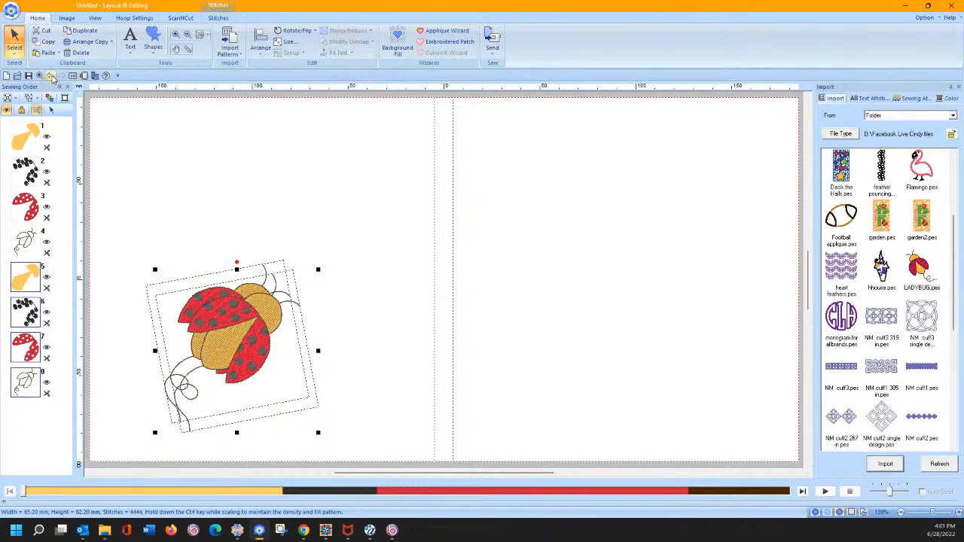
pyautogui.click(40, 76)
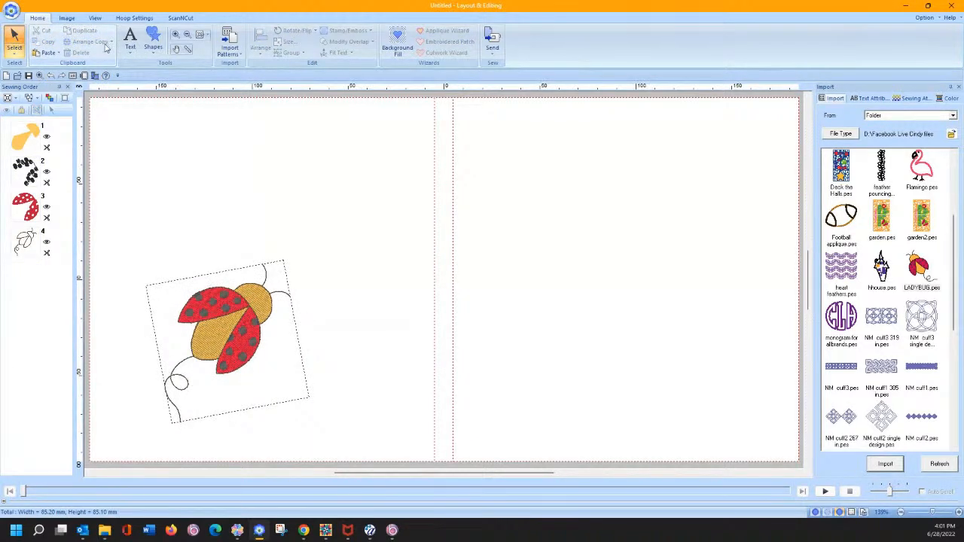
pyautogui.click(205, 325)
pyautogui.click(104, 44)
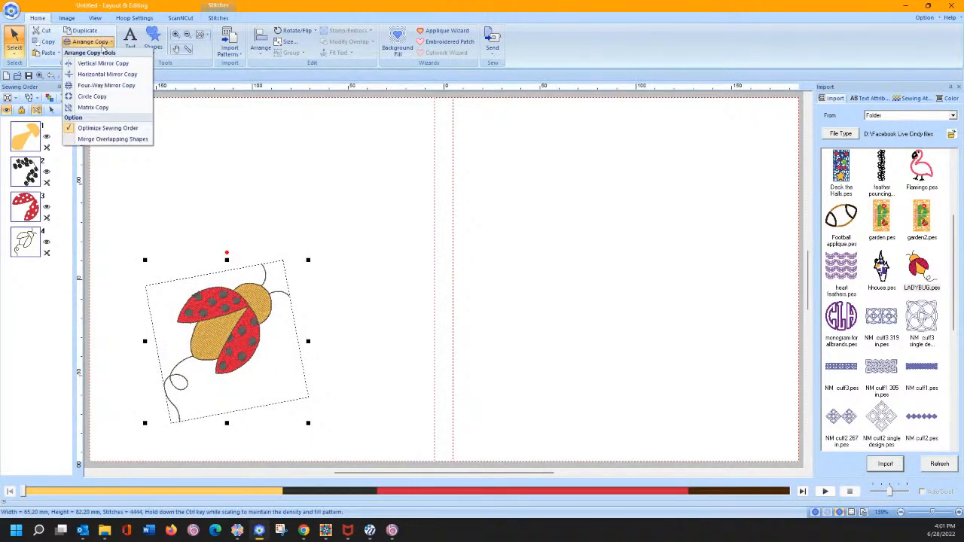
pyautogui.click(101, 64)
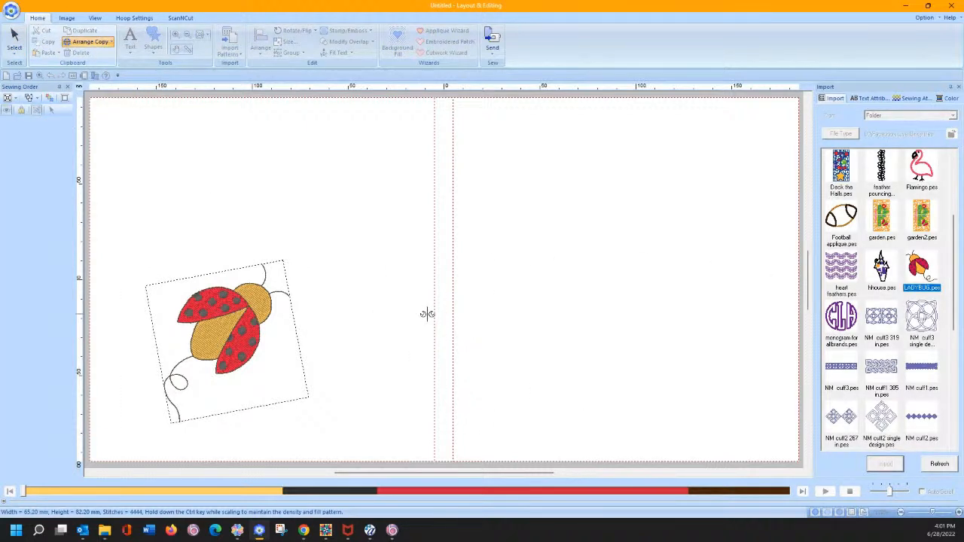
pyautogui.click(463, 320)
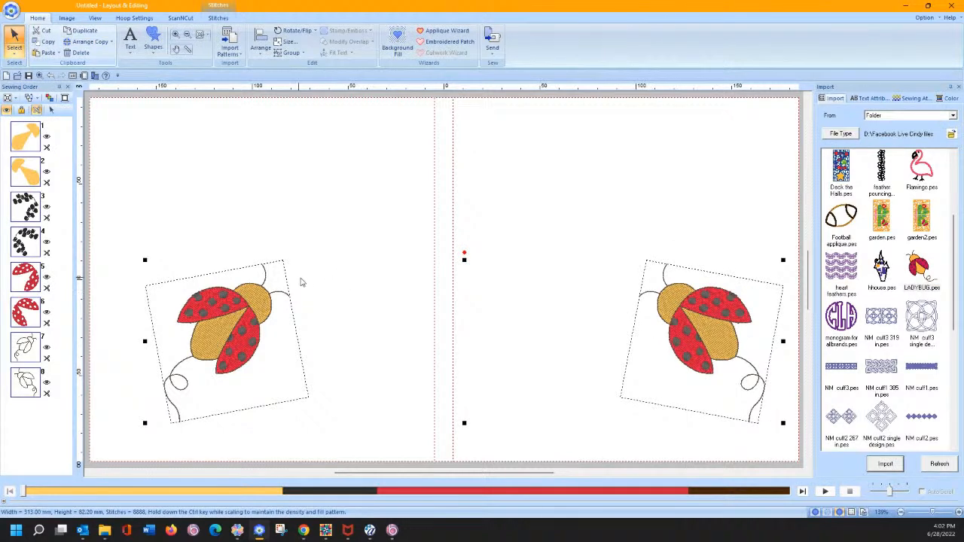
# - Start a new text object just above and to the right of the left ladybug
pyautogui.click(130, 39)
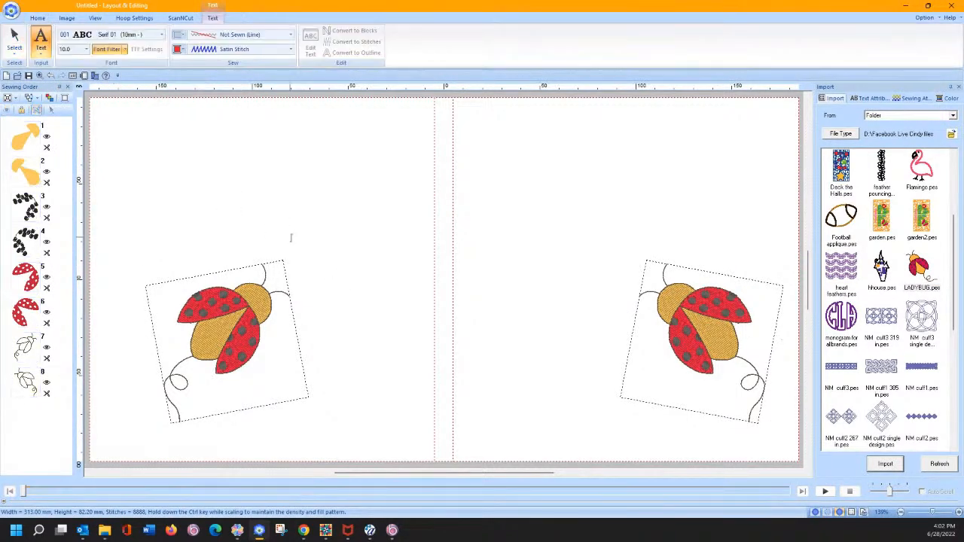
pyautogui.click(293, 236)
pyautogui.write('sUM')
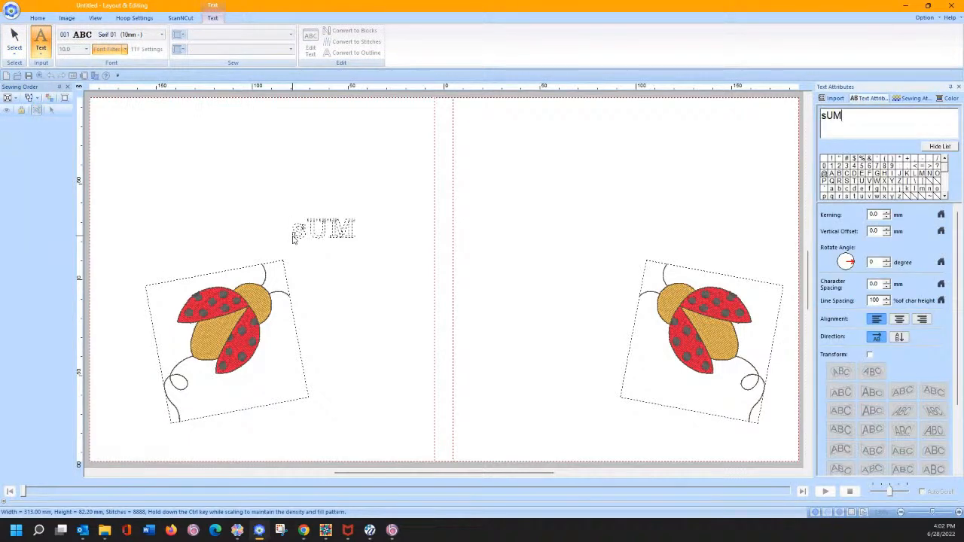
pyautogui.press('BackSpace')
pyautogui.press('BackSpace')
pyautogui.press('BackSpace')
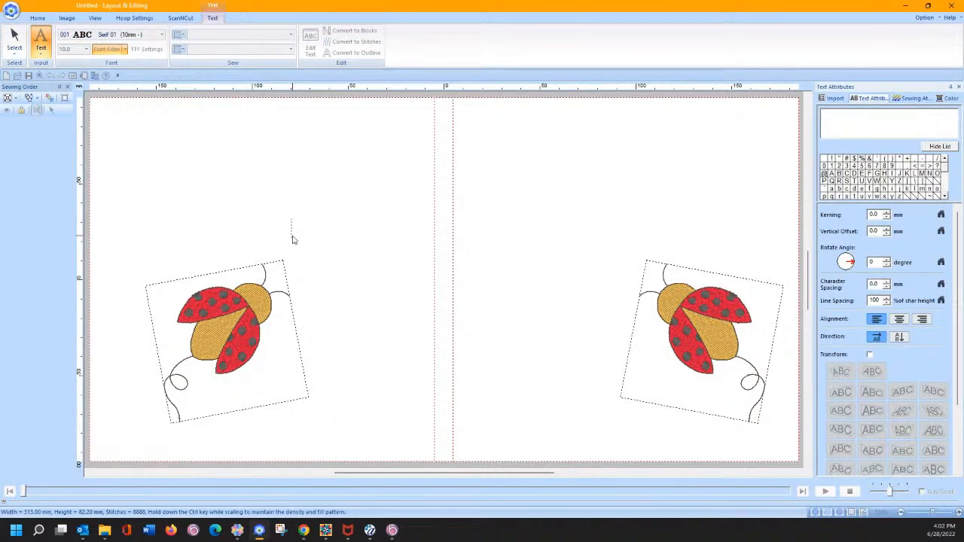
# - Enter the text "Summer" and "Fun!" on two lines and finish the text object
pyautogui.write('Summer')
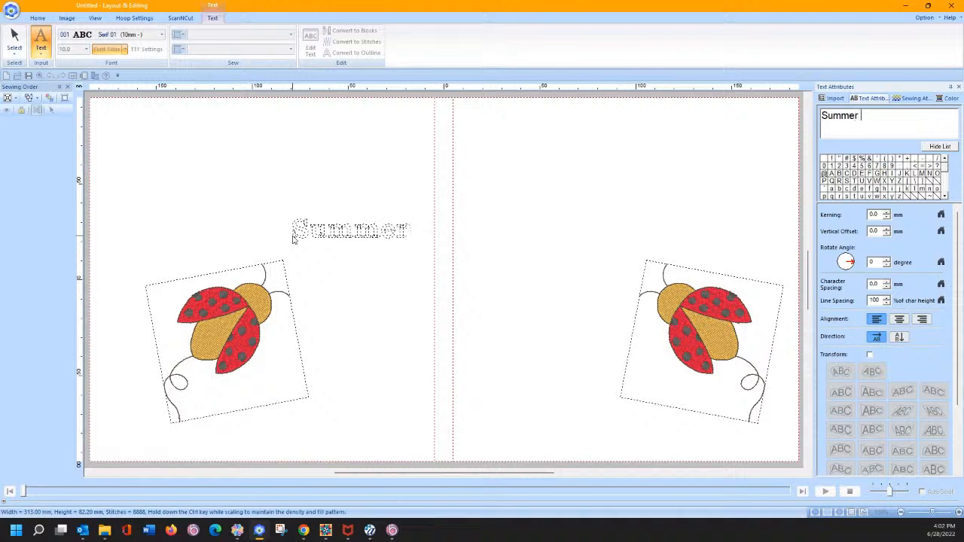
pyautogui.write('Fu')
pyautogui.press('BackSpace')
pyautogui.press('BackSpace')
pyautogui.press('BackSpace')
pyautogui.press('BackSpace')
pyautogui.write('r Fun!')
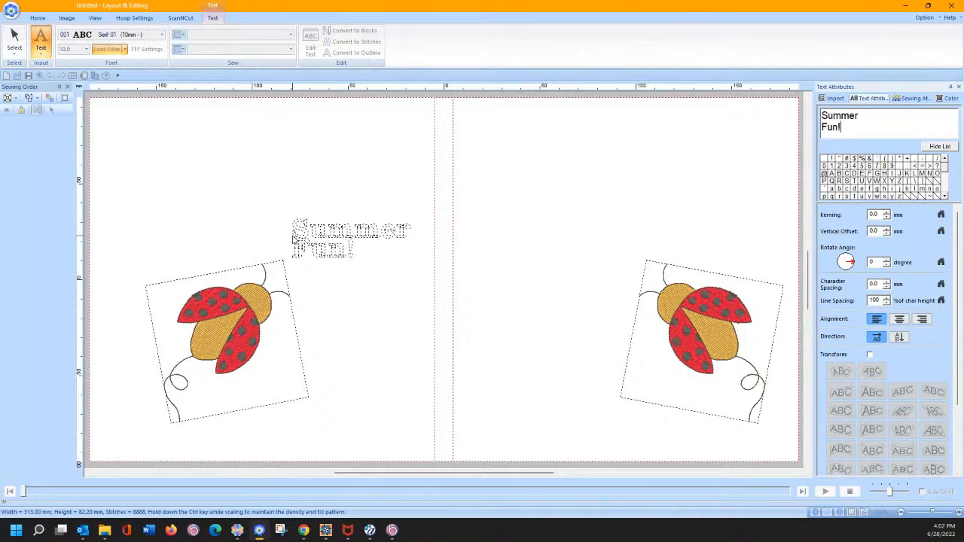
pyautogui.click(453, 211)
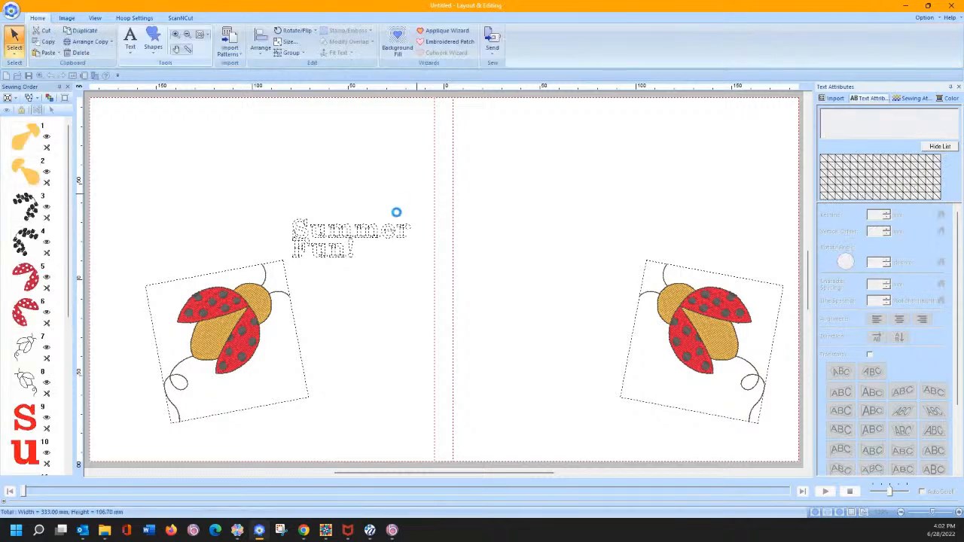
# - Change the "Summer Fun!" text's font to Cooper BlkOul BT and centre-align its two lines
pyautogui.click(405, 236)
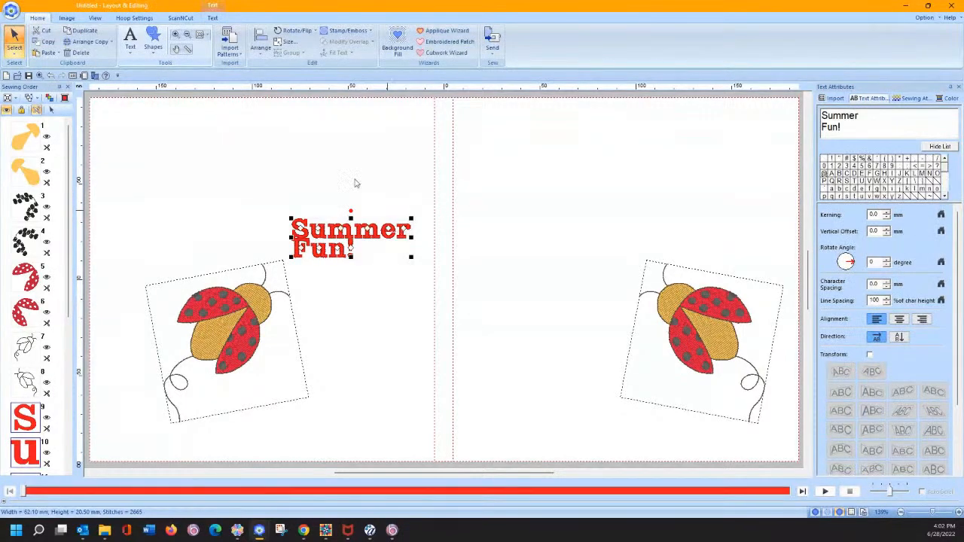
pyautogui.click(212, 19)
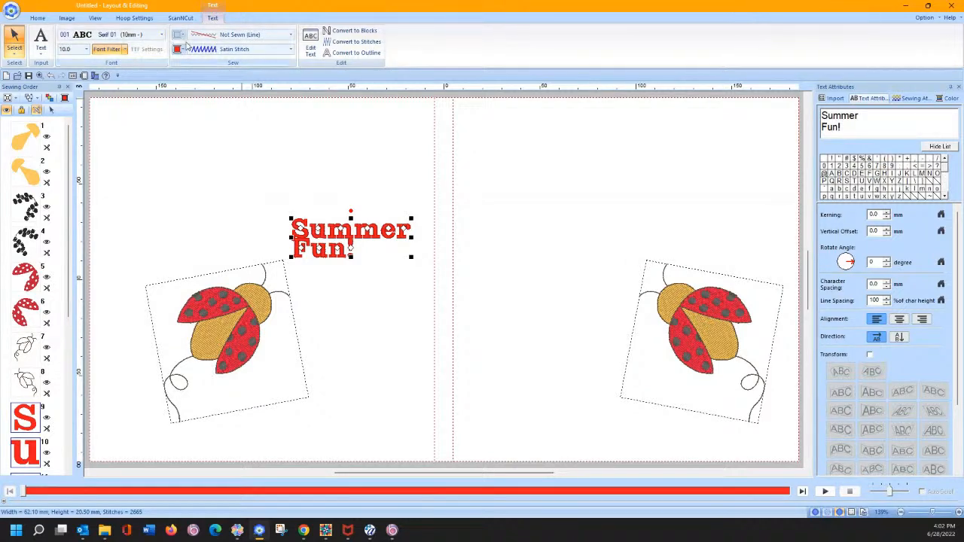
pyautogui.click(161, 35)
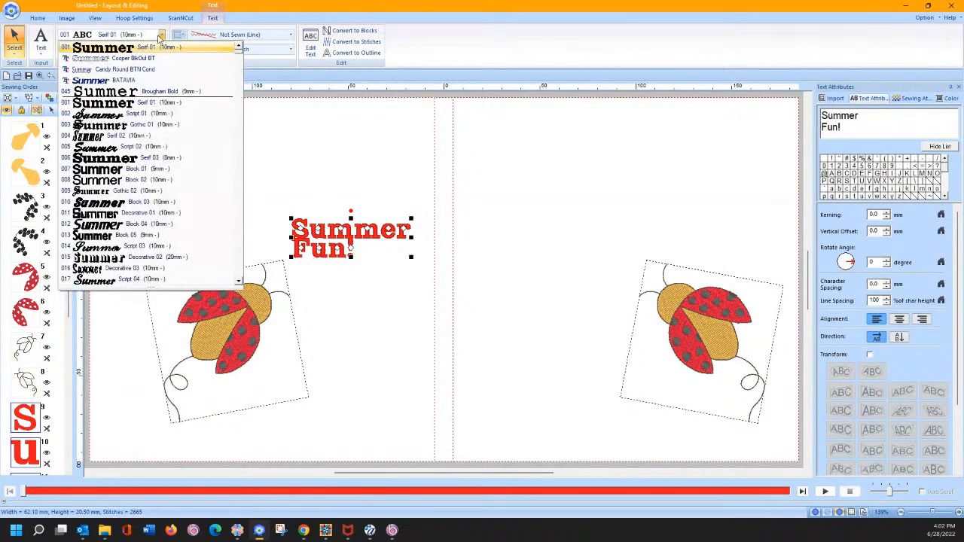
pyautogui.click(146, 61)
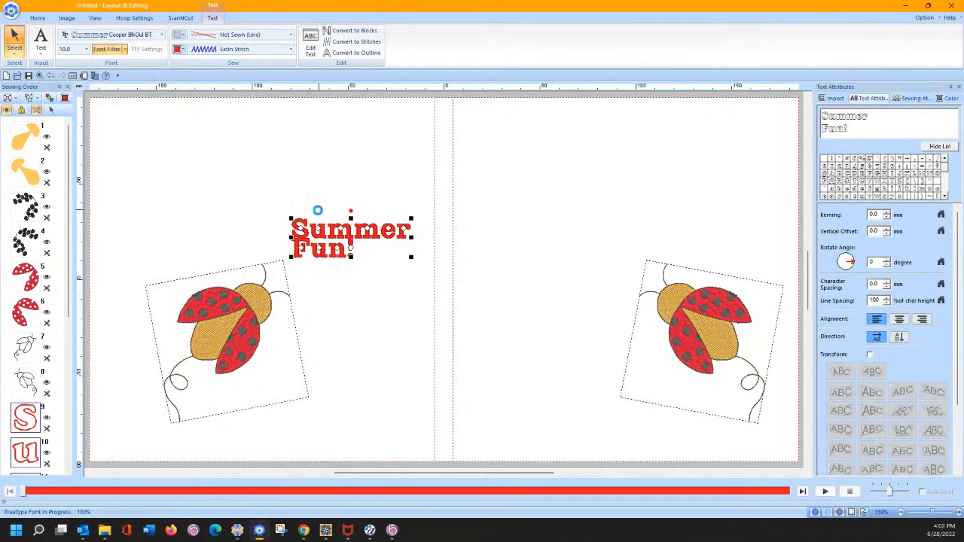
pyautogui.click(899, 319)
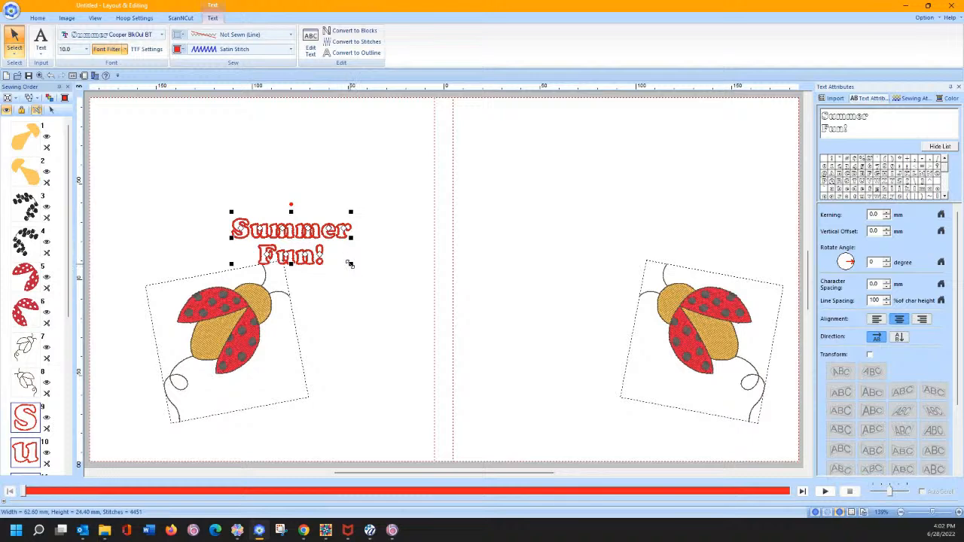
# - Enlarge the "Summer Fun!" text to about 183 mm wide and centre it between and above the two ladybugs
pyautogui.moveTo(350, 264); pyautogui.dragTo(582, 366)
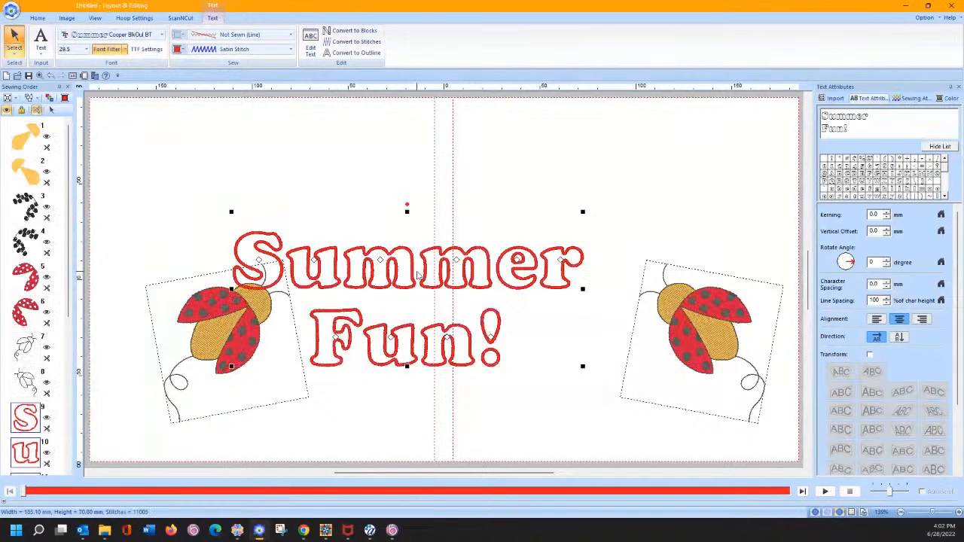
pyautogui.moveTo(412, 270); pyautogui.dragTo(463, 228)
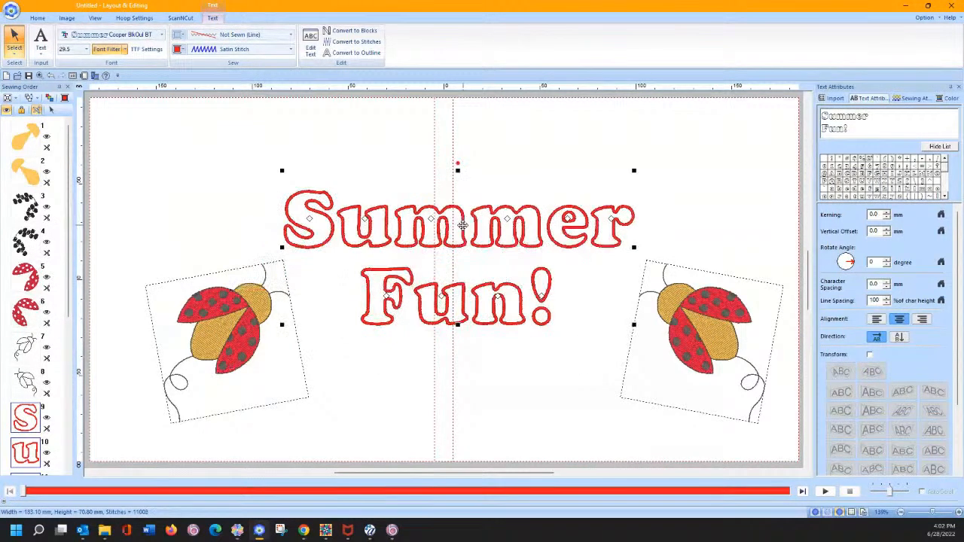
pyautogui.click(241, 143)
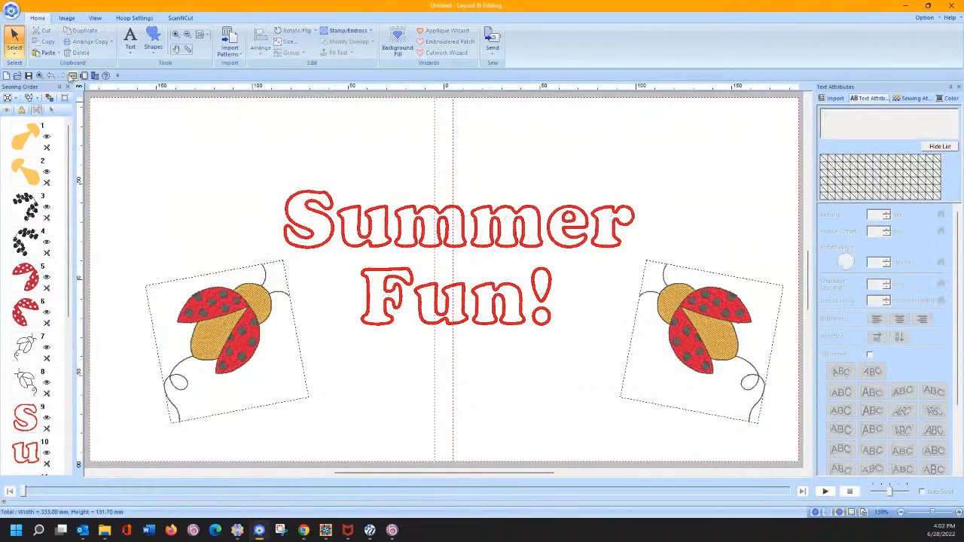
# - Start a background fill for the region around the text and ladybugs, using the Decorative Fill type
pyautogui.click(389, 48)
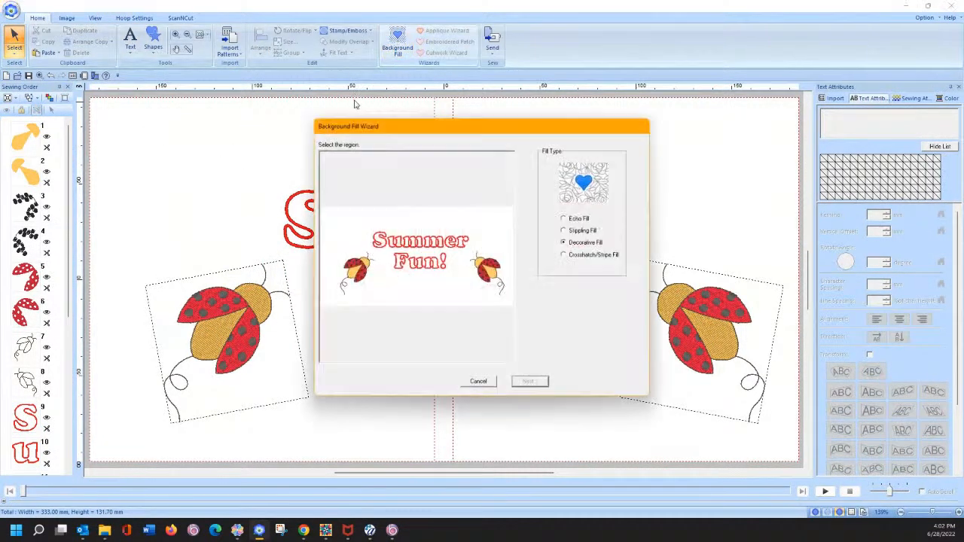
pyautogui.click(495, 226)
pyautogui.click(530, 384)
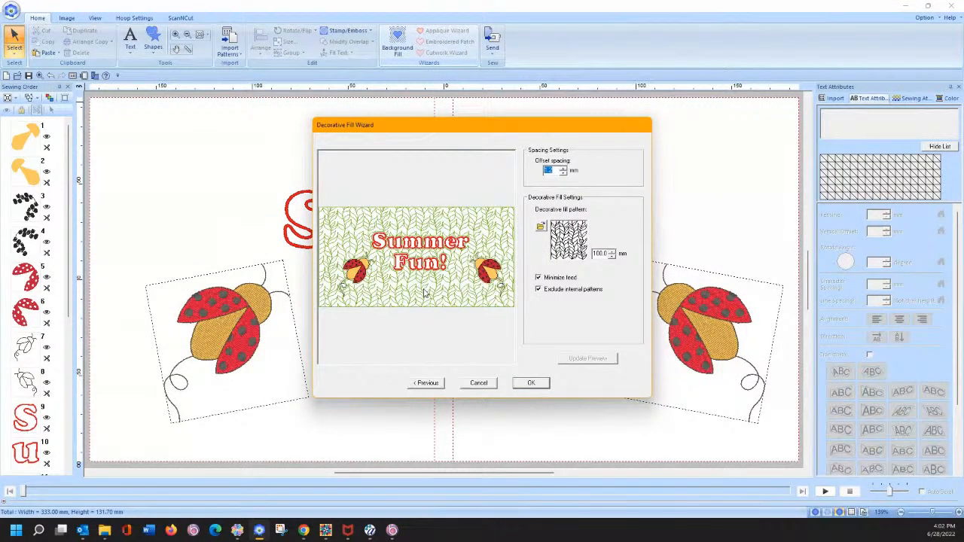
# - Browse the decorative fill pattern library and apply the crisscross pattern of nested squares to the background
pyautogui.click(570, 241)
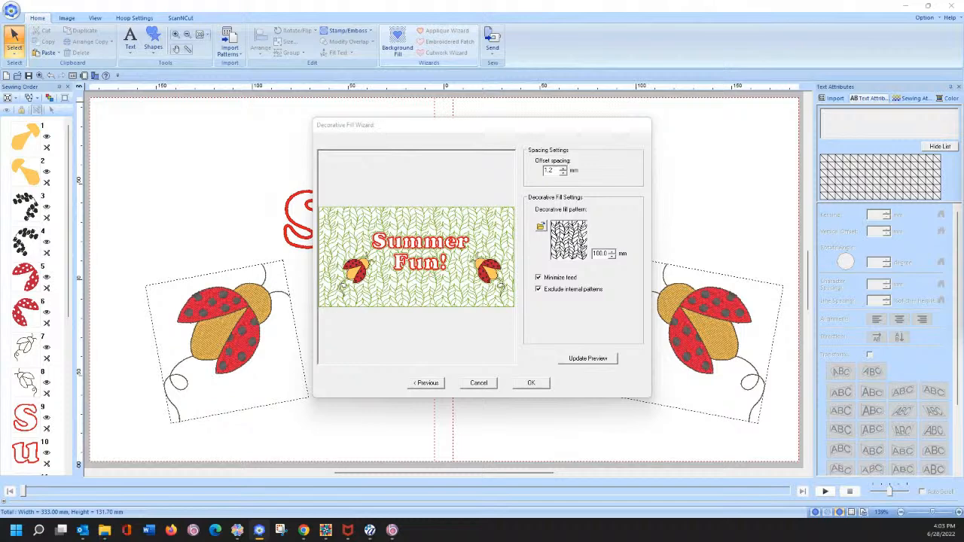
pyautogui.moveTo(889, 96); pyautogui.dragTo(592, 97)
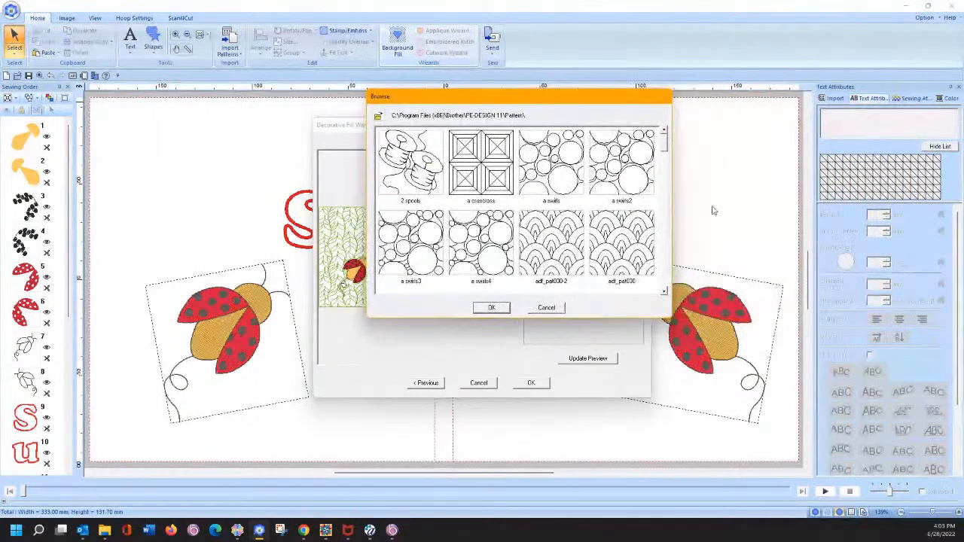
pyautogui.scroll(-1, 593, 214)
pyautogui.scroll(-2, 592, 216)
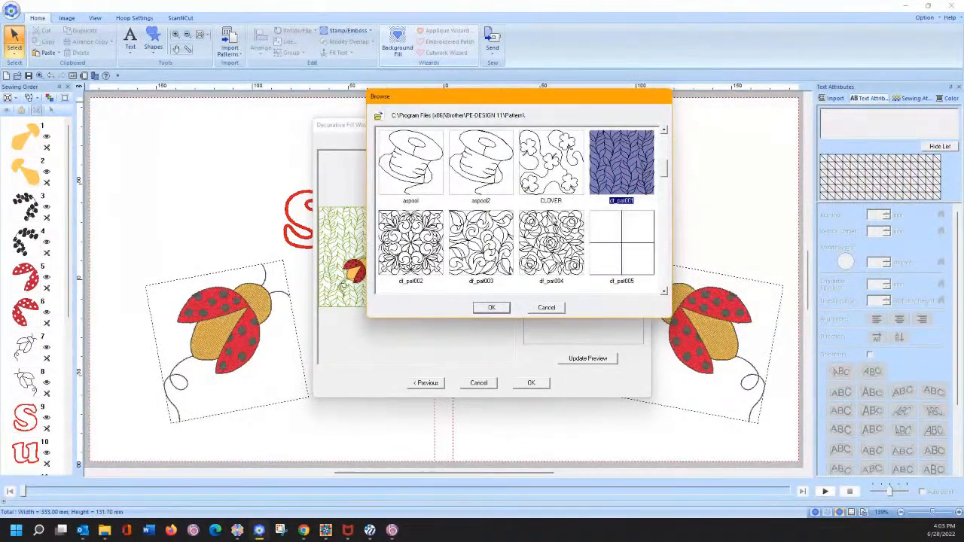
pyautogui.scroll(1, 555, 220)
pyautogui.scroll(1, 547, 171)
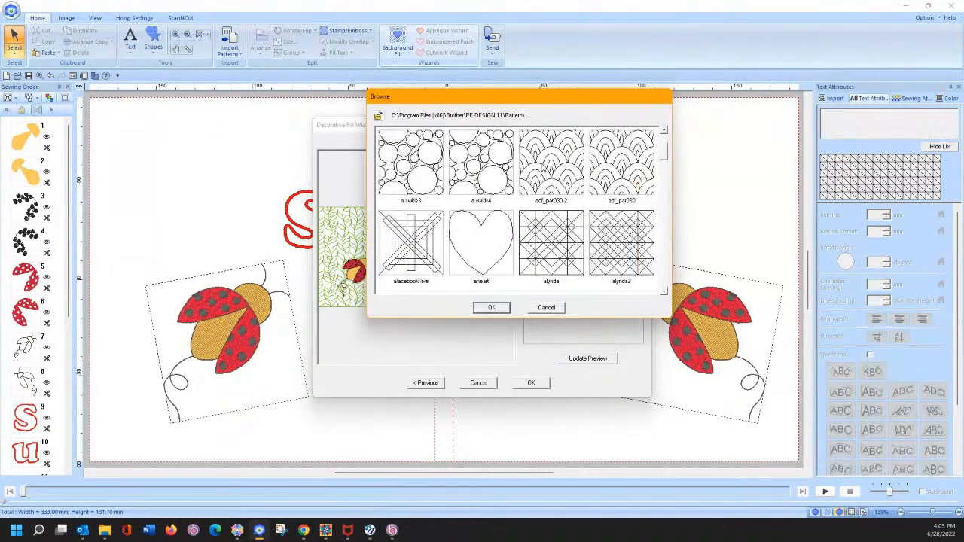
pyautogui.scroll(-2, 550, 178)
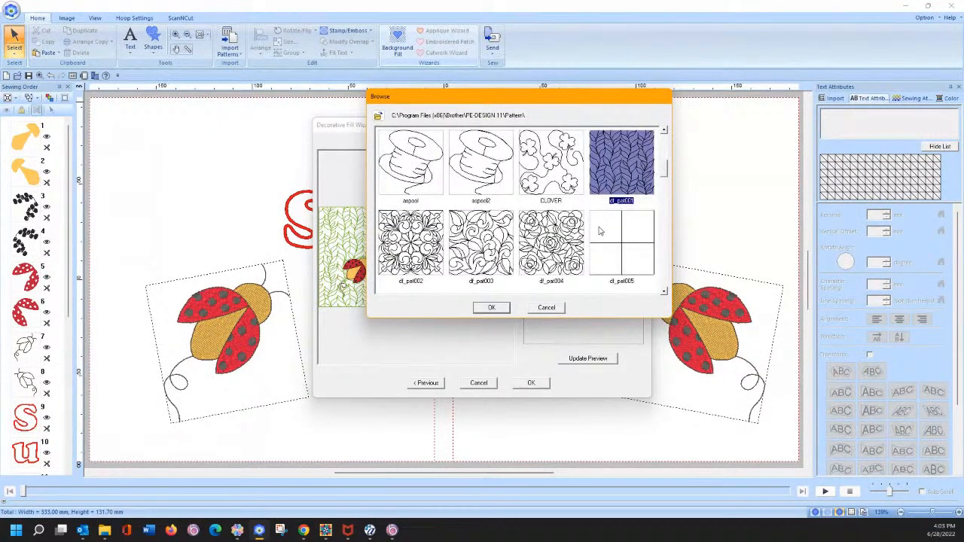
pyautogui.scroll(-1, 600, 232)
pyautogui.scroll(-2, 531, 211)
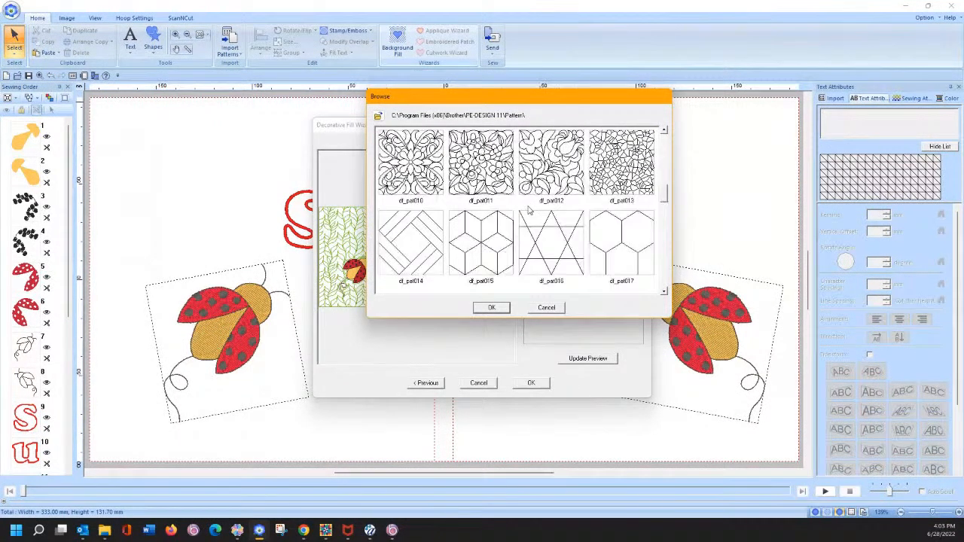
pyautogui.scroll(-1, 529, 211)
pyautogui.scroll(-1, 530, 211)
pyautogui.scroll(-2, 530, 211)
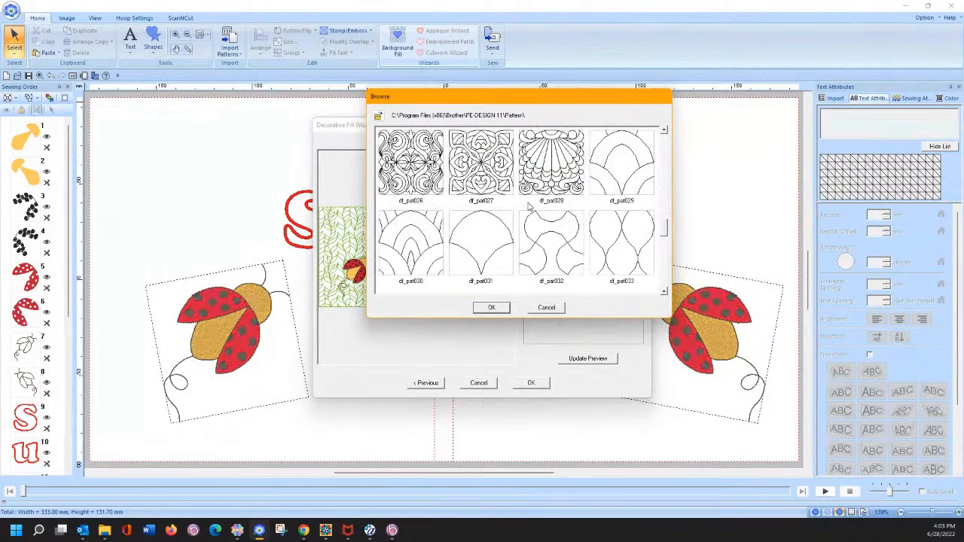
pyautogui.scroll(-4, 529, 204)
pyautogui.scroll(-2, 528, 202)
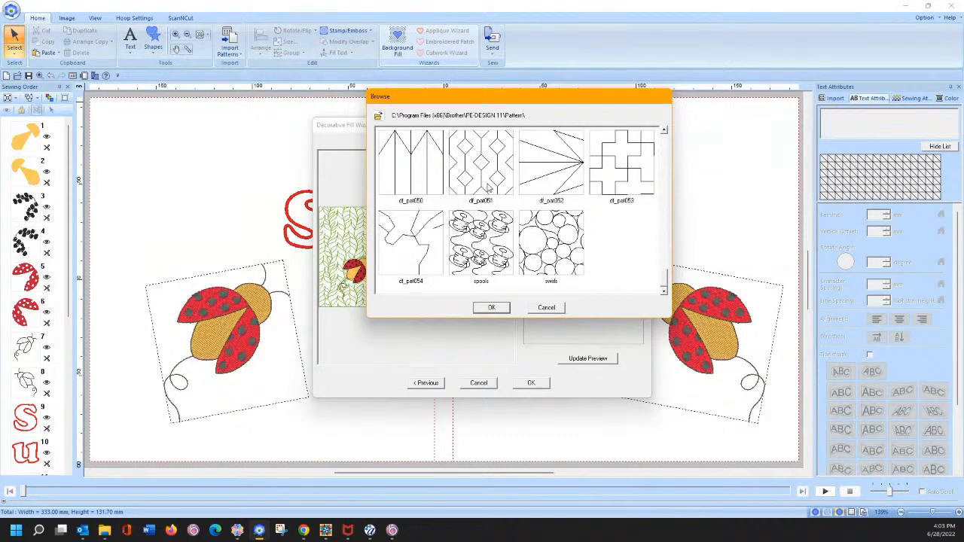
pyautogui.scroll(4, 488, 189)
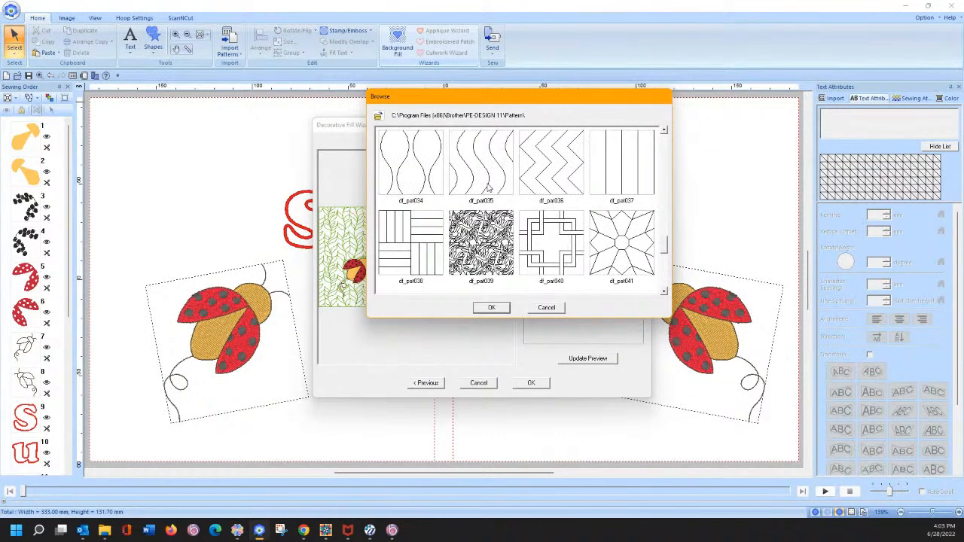
pyautogui.scroll(8, 488, 188)
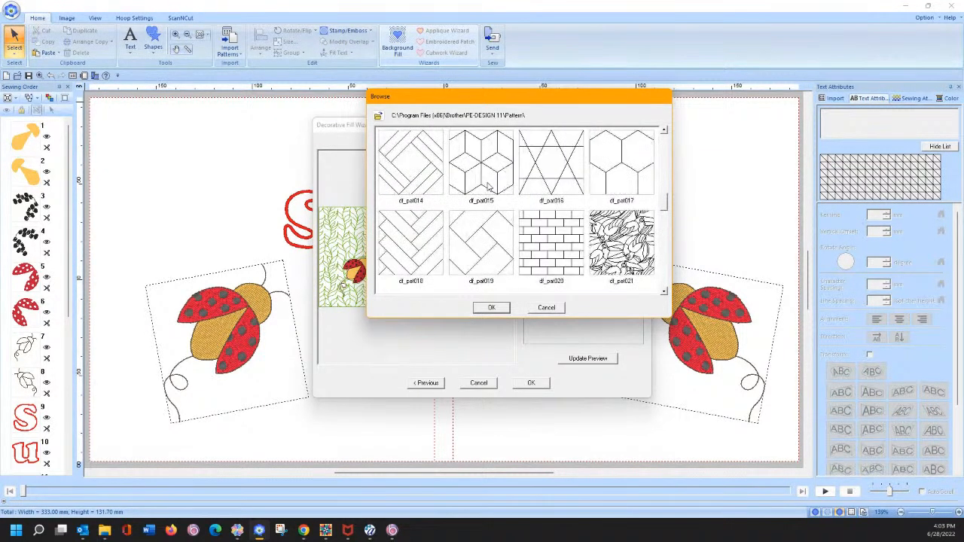
pyautogui.scroll(4, 496, 161)
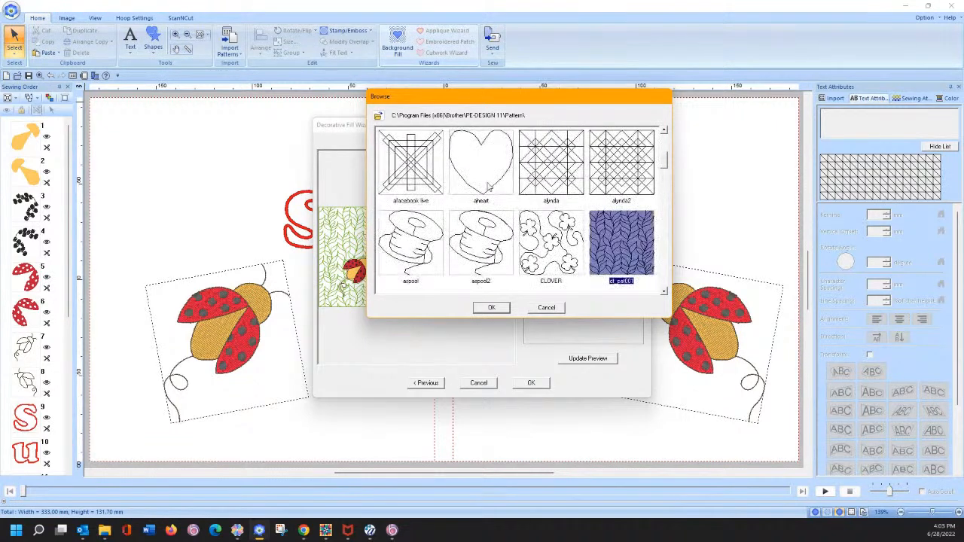
pyautogui.click(497, 156)
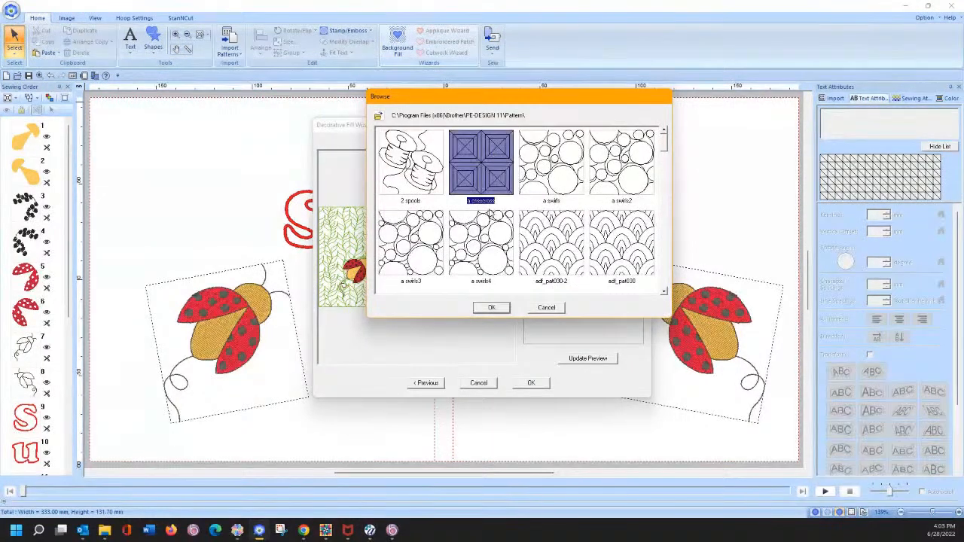
pyautogui.click(491, 307)
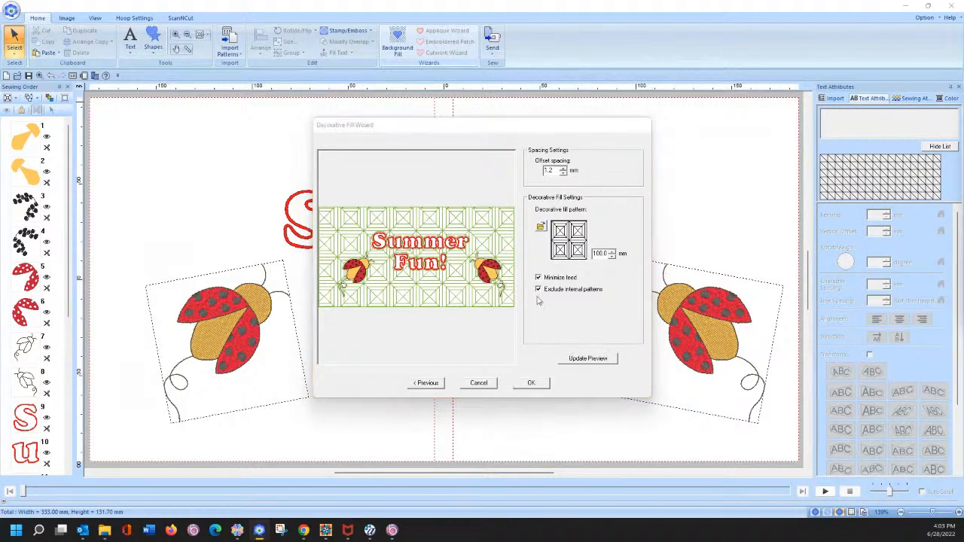
# - Change the decorative fill pattern to df_pat011 and set its pattern size to 200 mm
pyautogui.click(540, 227)
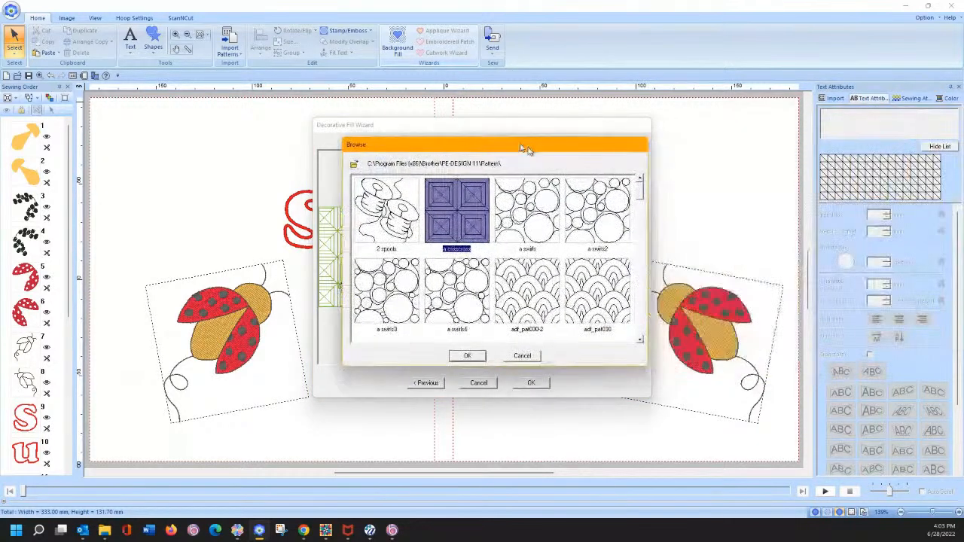
pyautogui.scroll(5, 540, 258)
pyautogui.scroll(-1, 540, 258)
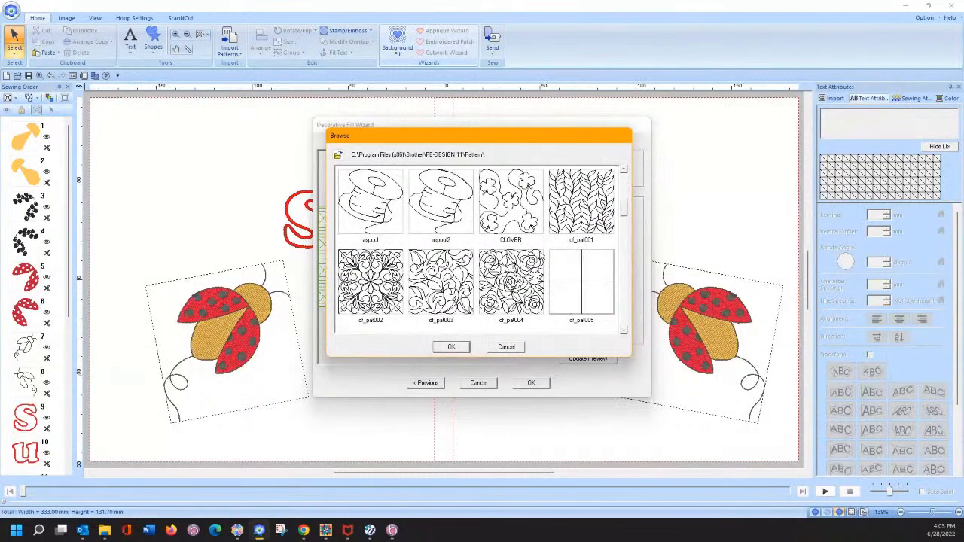
pyautogui.click(499, 298)
pyautogui.scroll(-2, 528, 268)
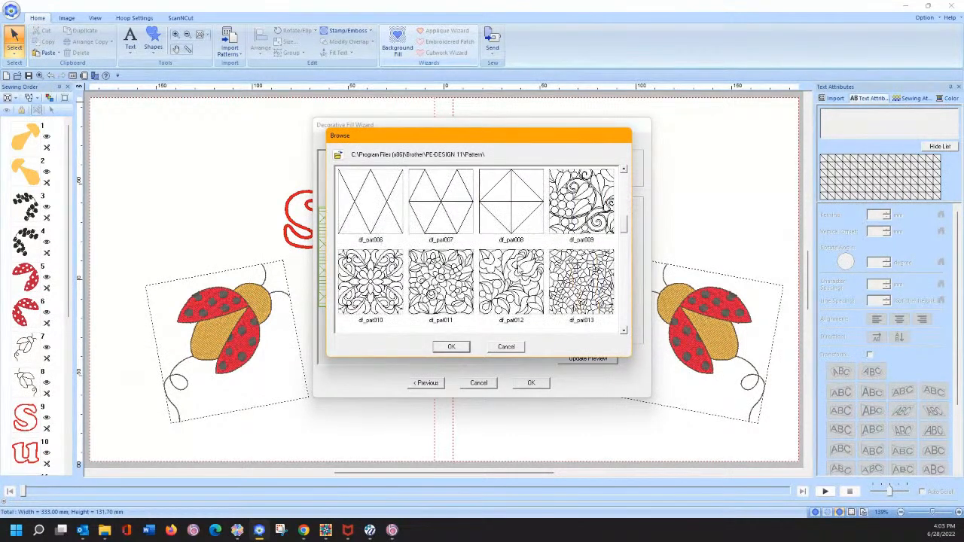
pyautogui.click(446, 303)
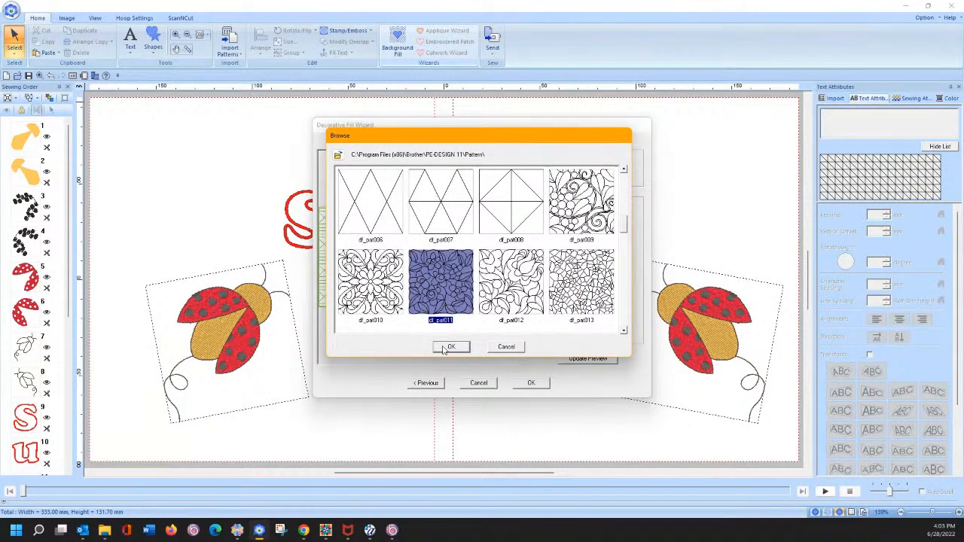
pyautogui.click(449, 347)
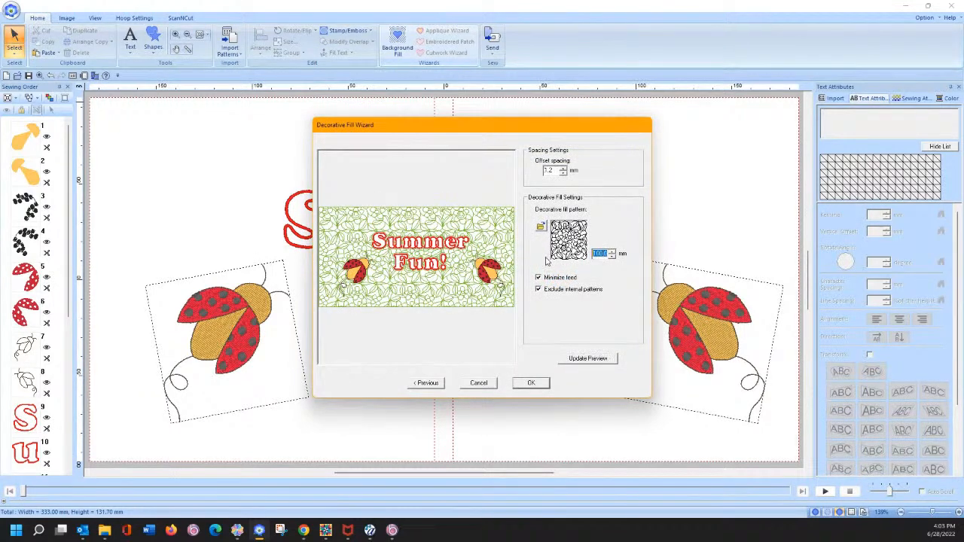
pyautogui.write('4')
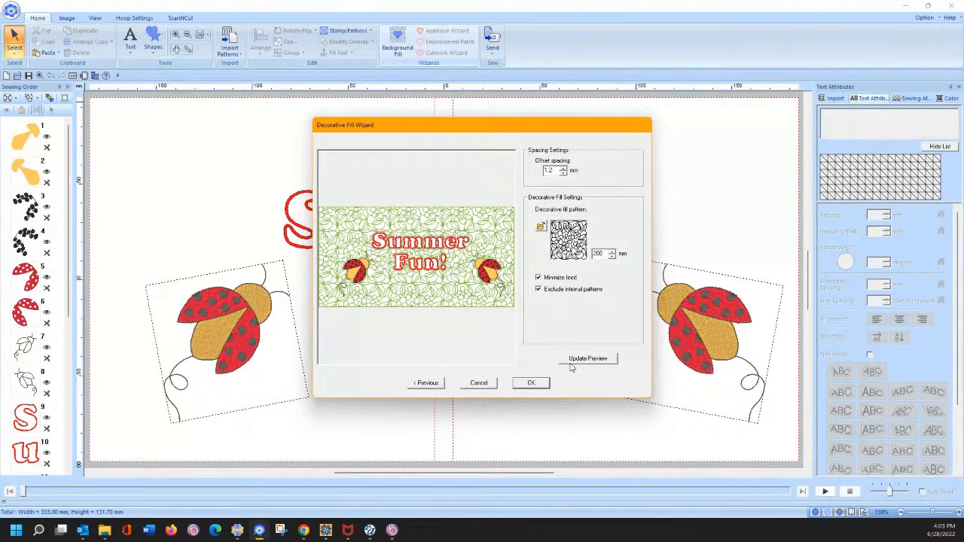
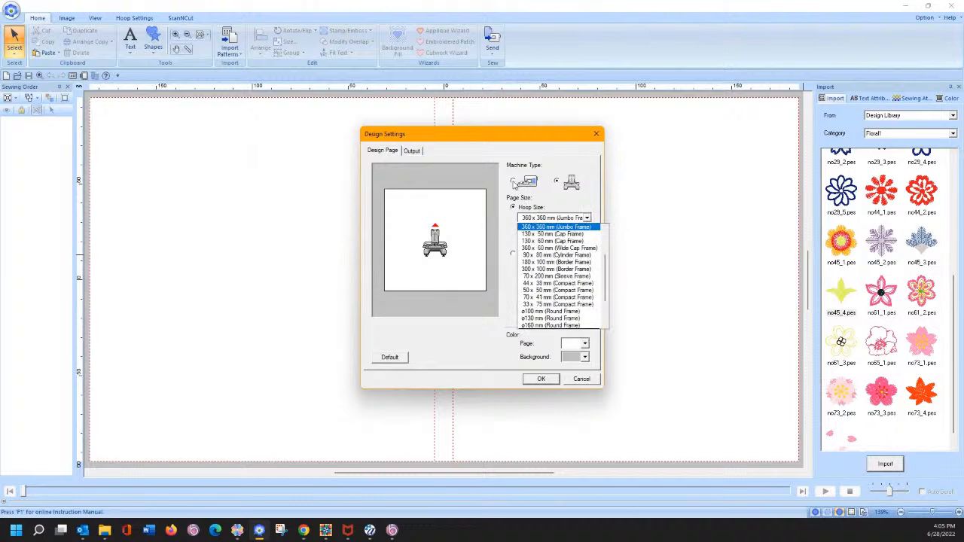
# - Set the design page for a single-needle machine with a 200 x 300 mm hoop rotated 90 degrees
pyautogui.click(513, 182)
pyautogui.click(513, 182)
pyautogui.click(537, 218)
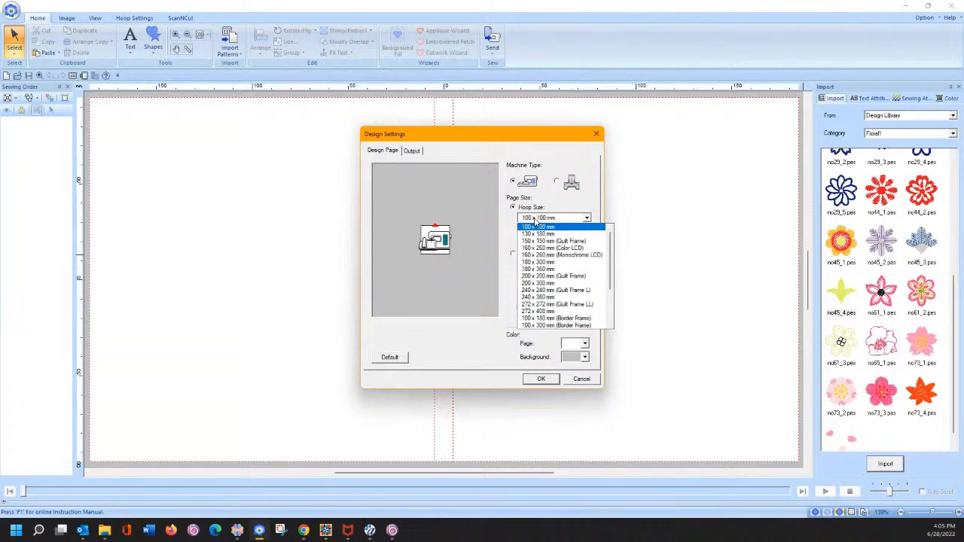
pyautogui.click(538, 282)
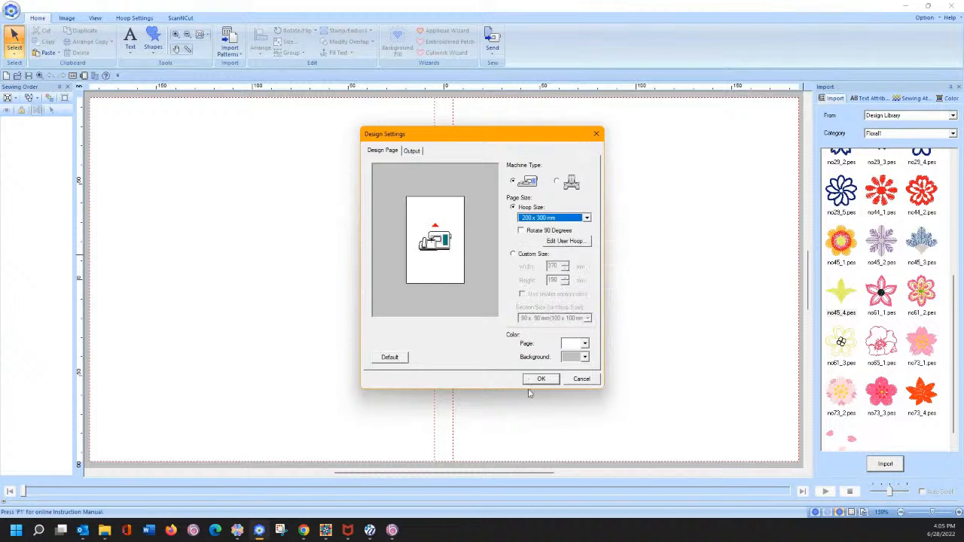
pyautogui.click(521, 231)
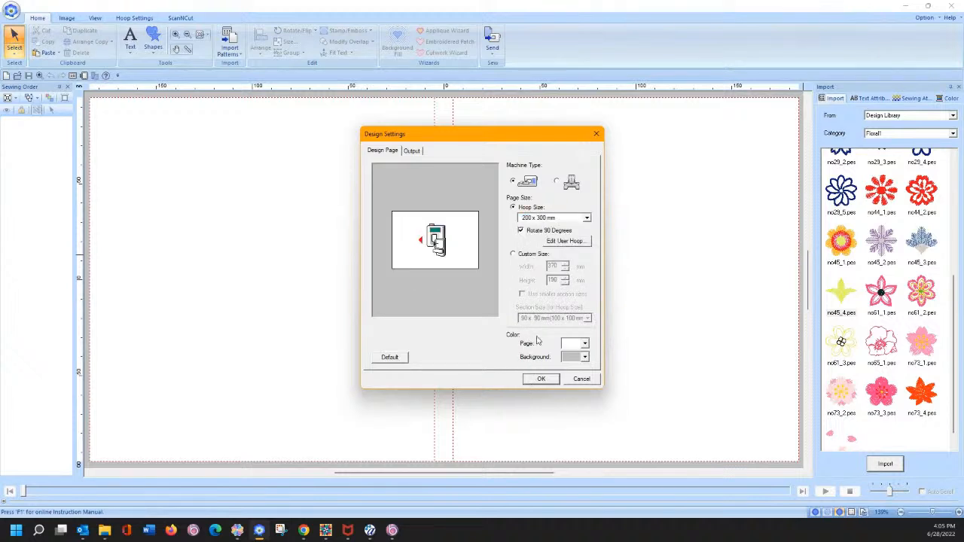
pyautogui.click(542, 380)
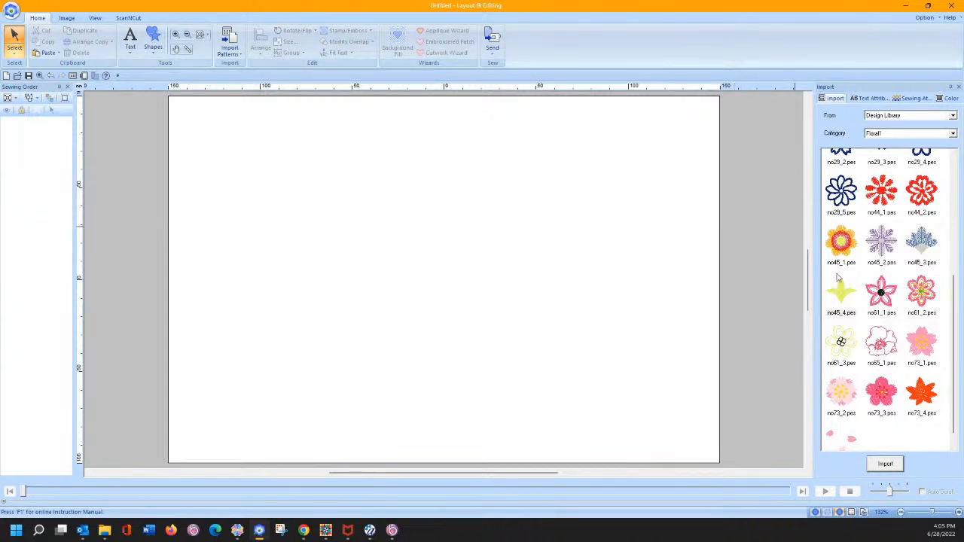
# - Import the red flower no44_1 and the yellow-green motif no45_4 from the Floral1 library, placing the motif just below the flower near the page's upper edge
pyautogui.scroll(3, 860, 275)
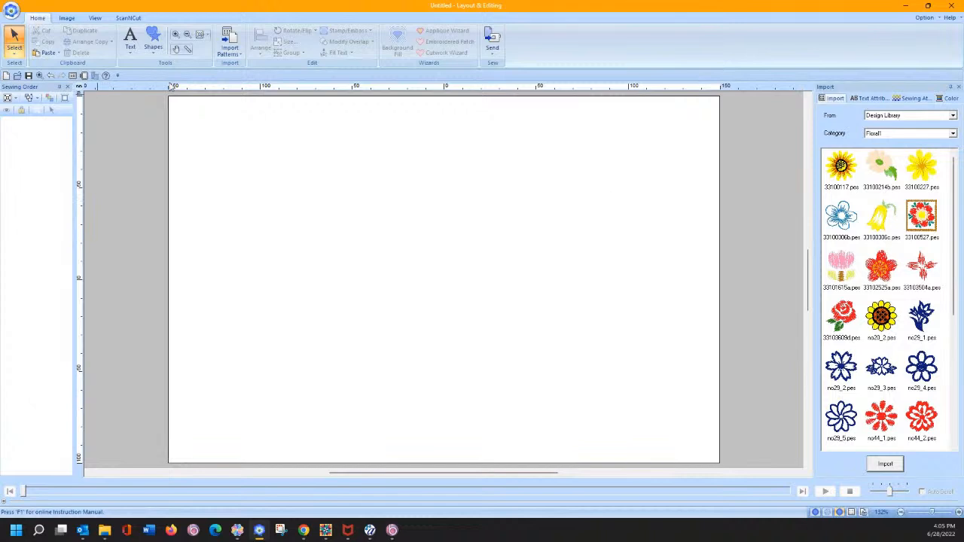
pyautogui.scroll(-3, 866, 301)
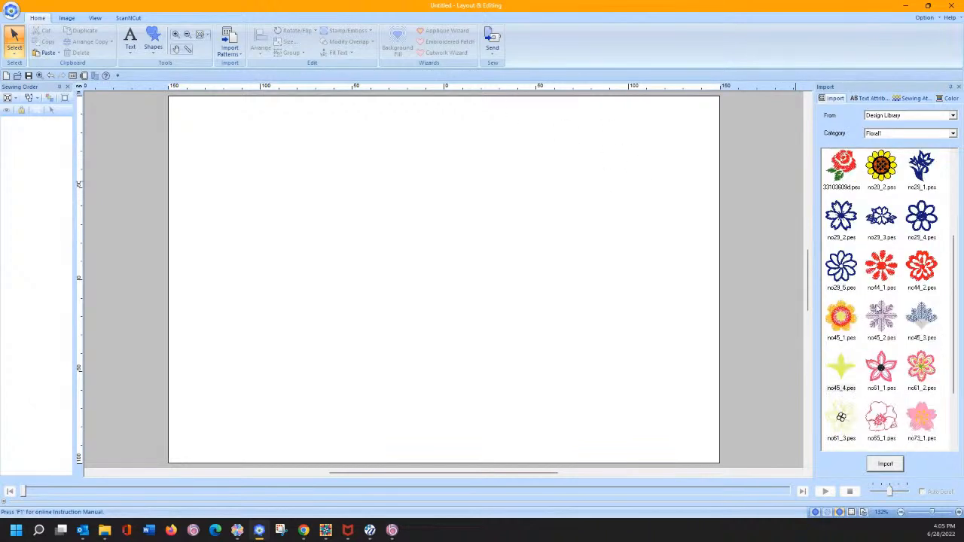
pyautogui.moveTo(881, 267); pyautogui.dragTo(345, 129)
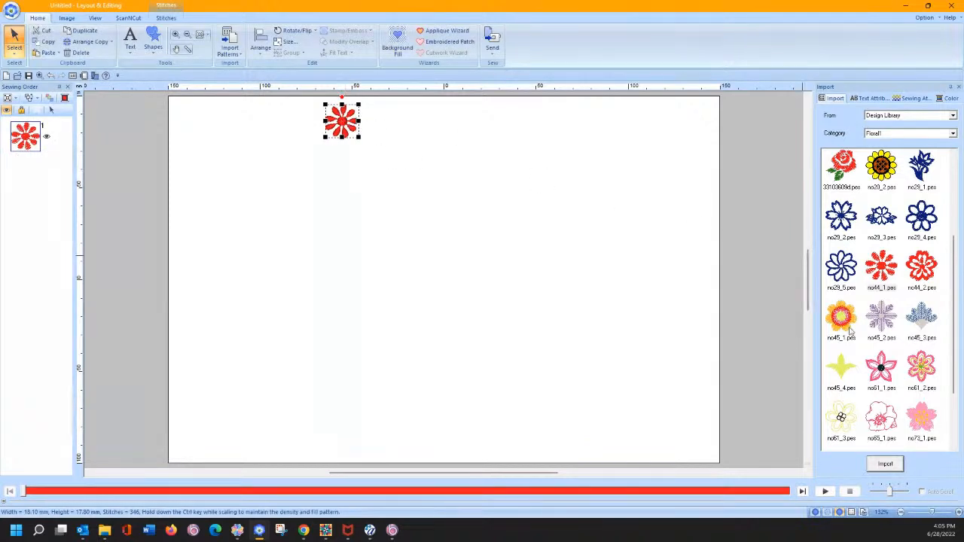
pyautogui.moveTo(841, 364); pyautogui.dragTo(346, 173)
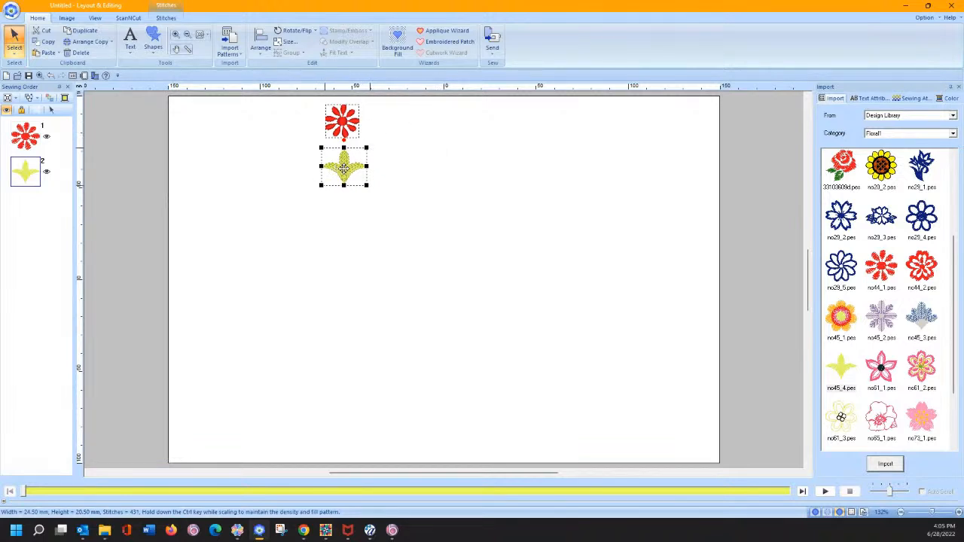
pyautogui.moveTo(345, 167); pyautogui.dragTo(344, 164)
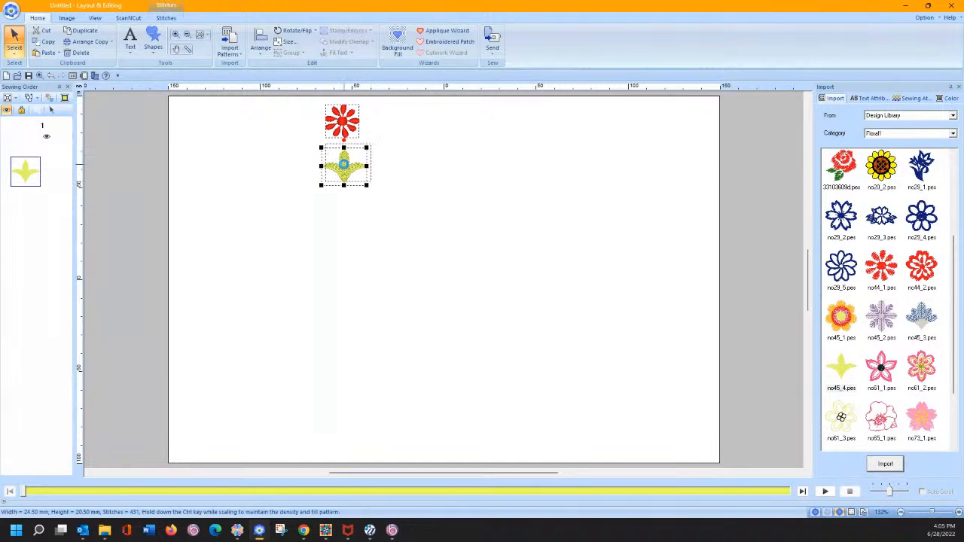
pyautogui.click(351, 126)
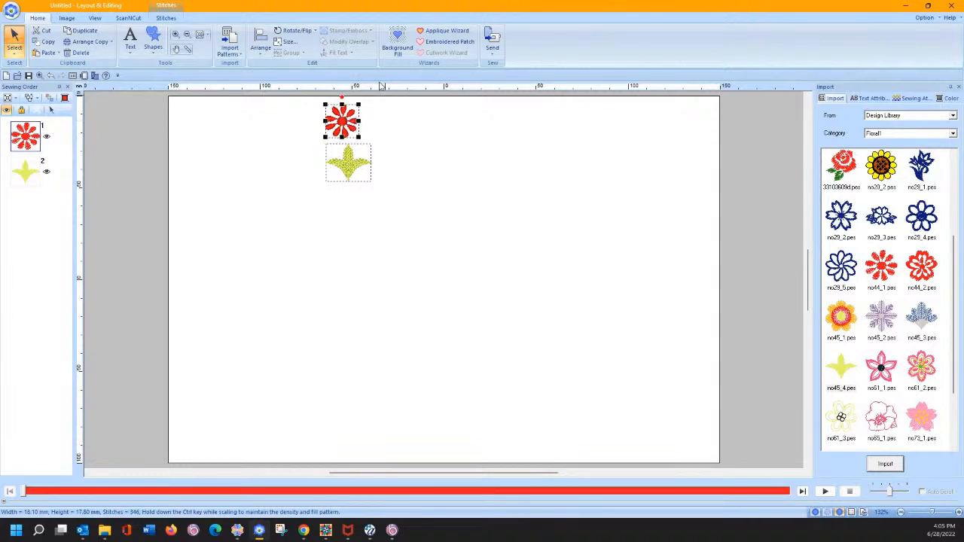
pyautogui.click(285, 43)
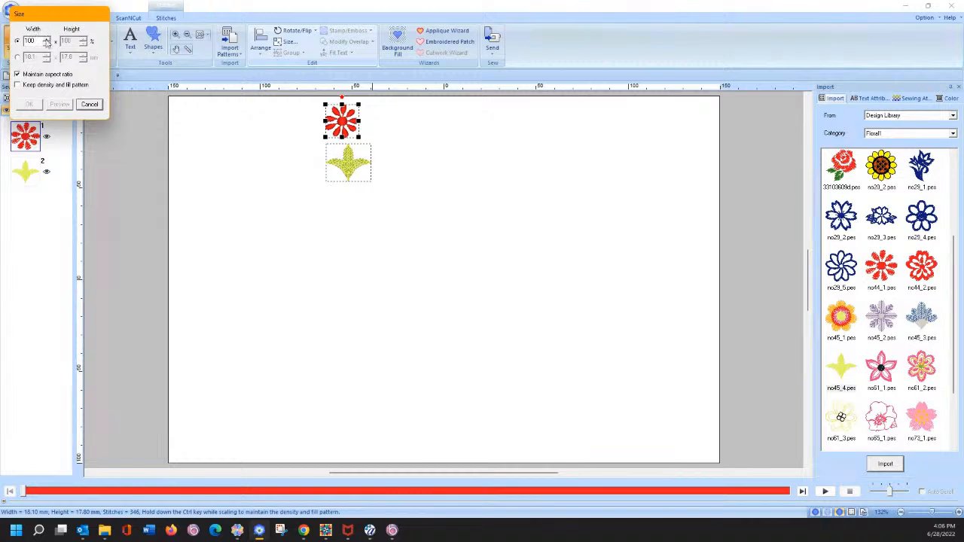
pyautogui.click(18, 85)
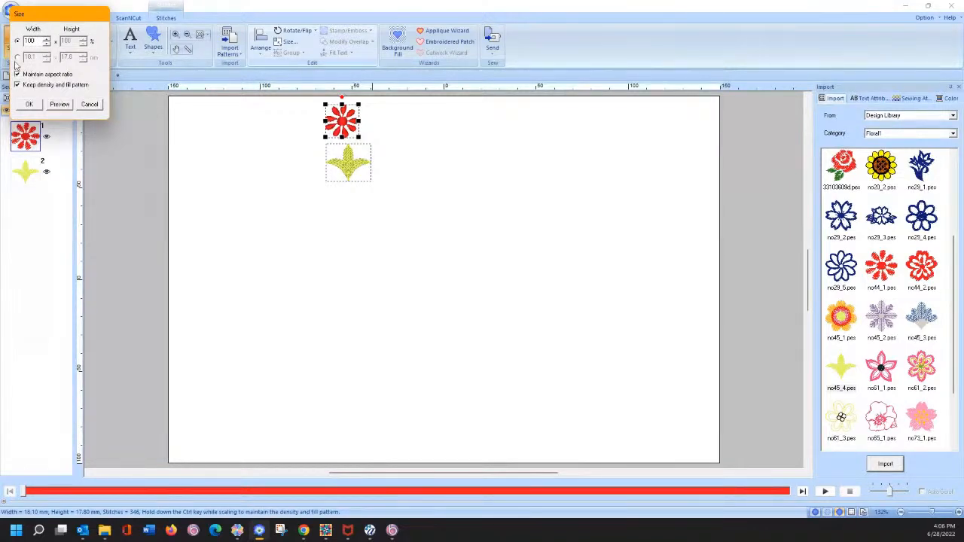
pyautogui.click(88, 105)
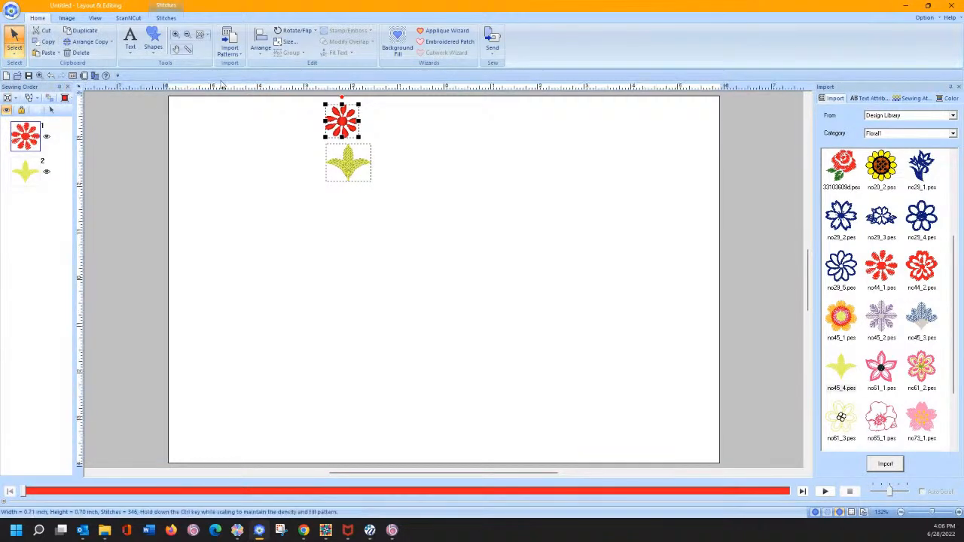
# - Resize the red flower to a height of 0.50 inch, keeping its aspect ratio, density and fill pattern
pyautogui.click(288, 41)
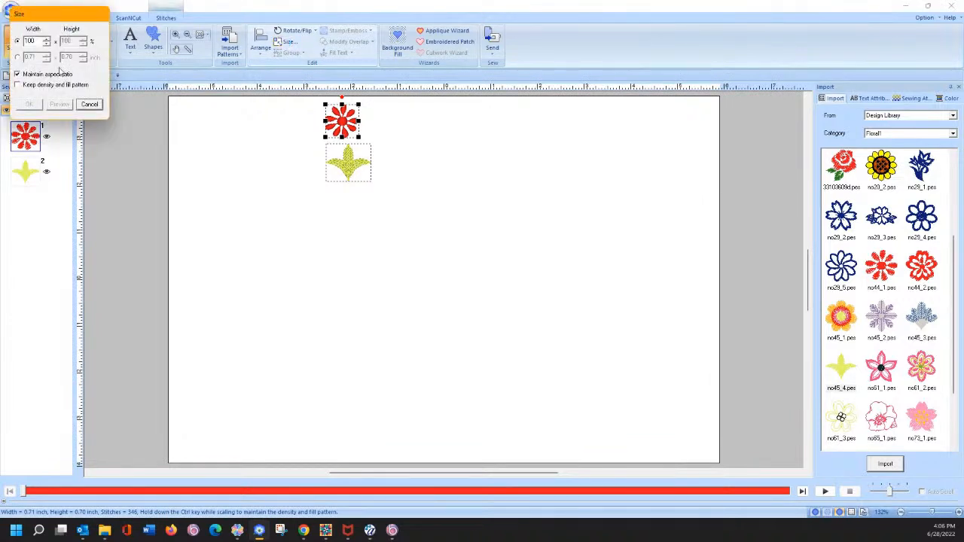
pyautogui.click(18, 85)
pyautogui.click(17, 58)
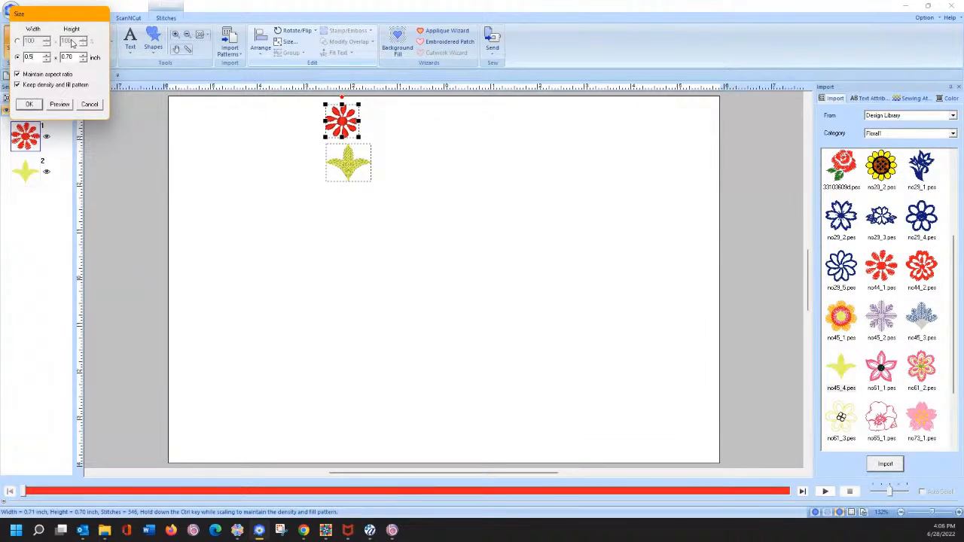
pyautogui.click(60, 105)
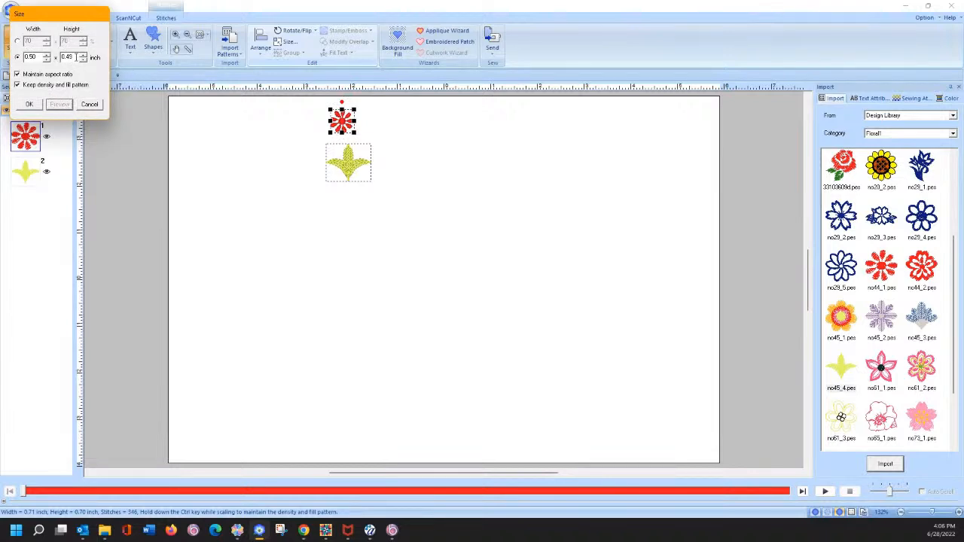
pyautogui.press('BackSpace')
pyautogui.press('BackSpace')
pyautogui.click(60, 104)
pyautogui.click(28, 105)
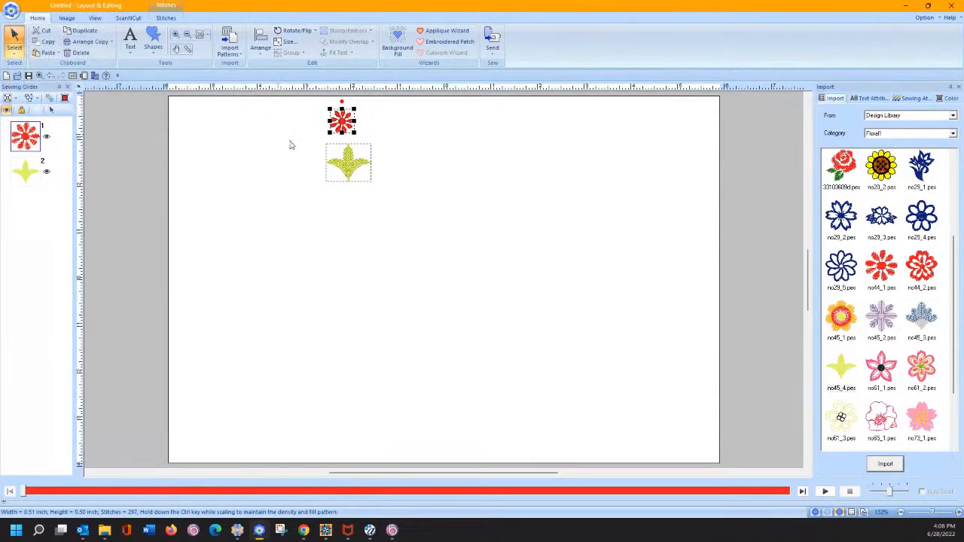
# - Resize the yellow-green motif to a width of 0.50 inch, keeping its aspect ratio, density and fill pattern
pyautogui.click(343, 156)
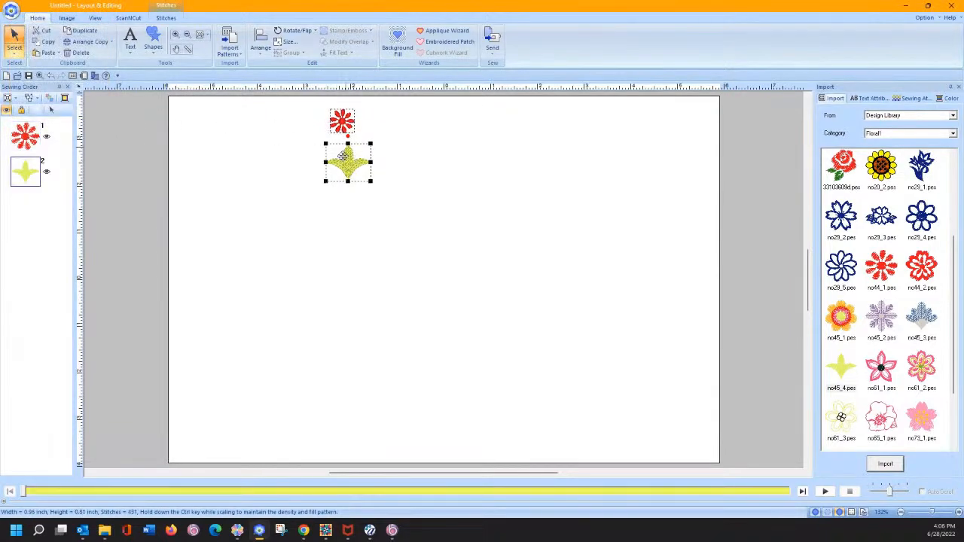
pyautogui.click(287, 41)
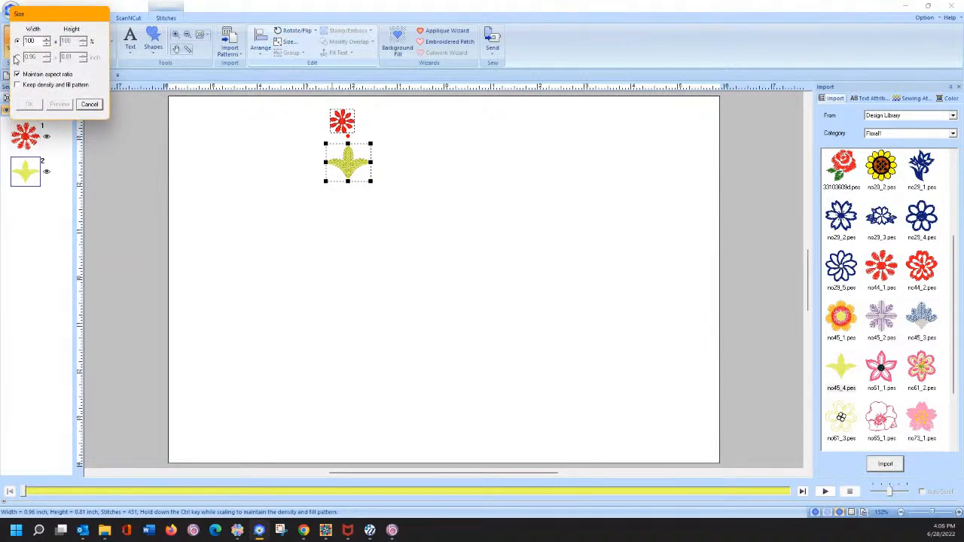
pyautogui.click(16, 57)
pyautogui.click(17, 84)
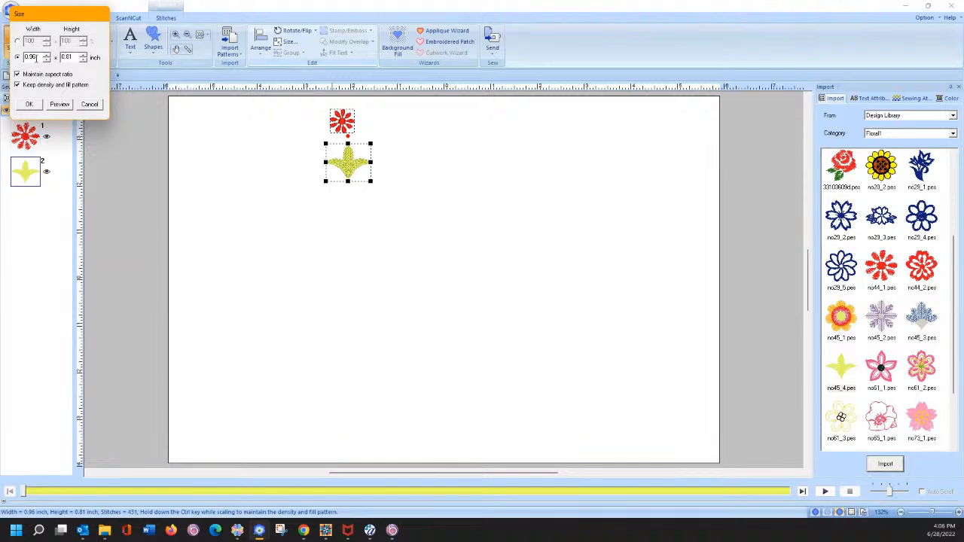
pyautogui.click(35, 58)
pyautogui.click(64, 105)
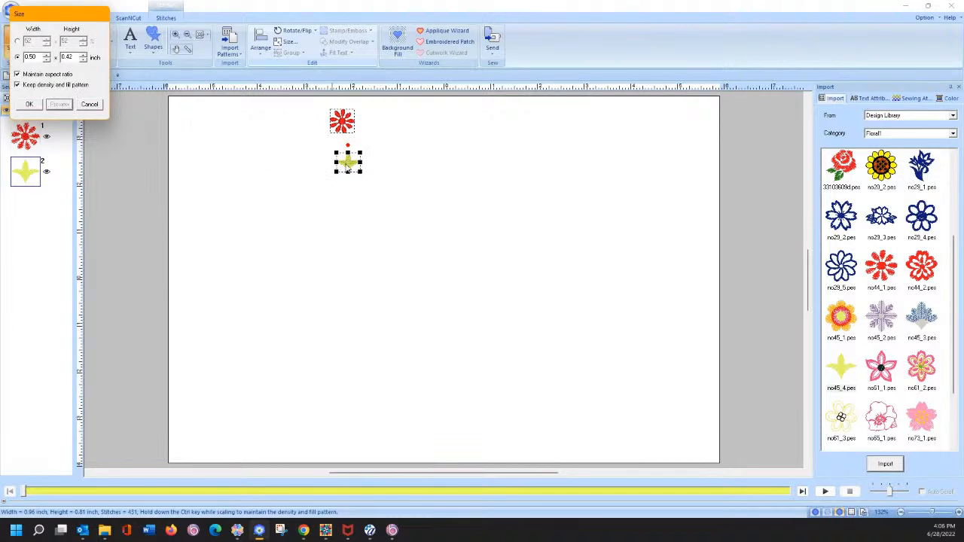
pyautogui.click(29, 104)
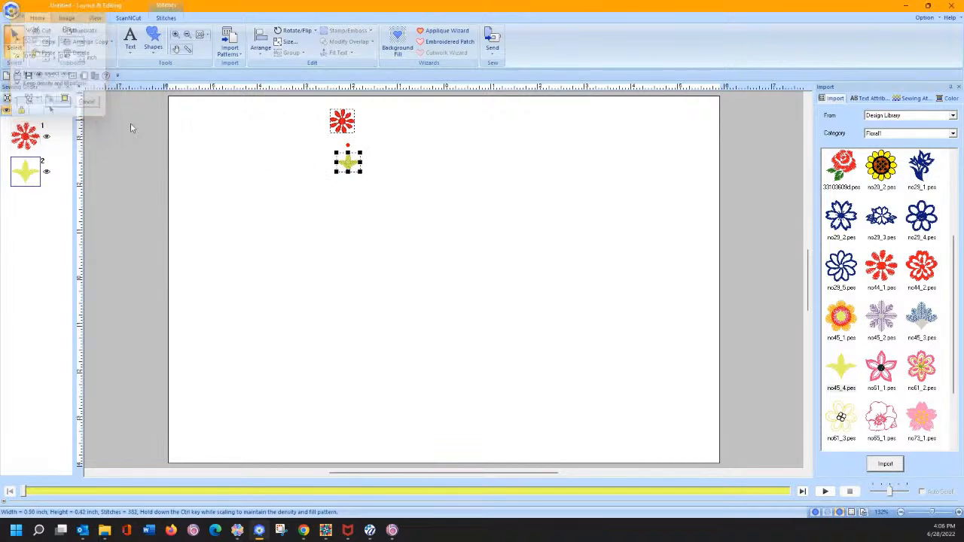
# - Move the yellow-green motif closer beneath the red flower and recolour it with white Brother Embroidery thread
pyautogui.moveTo(346, 160); pyautogui.dragTo(340, 146)
pyautogui.click(340, 191)
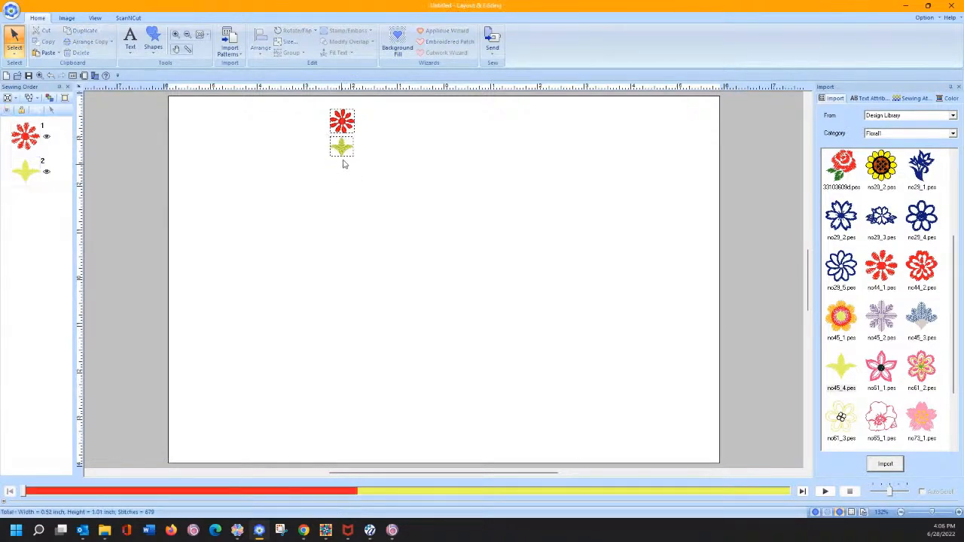
pyautogui.click(341, 148)
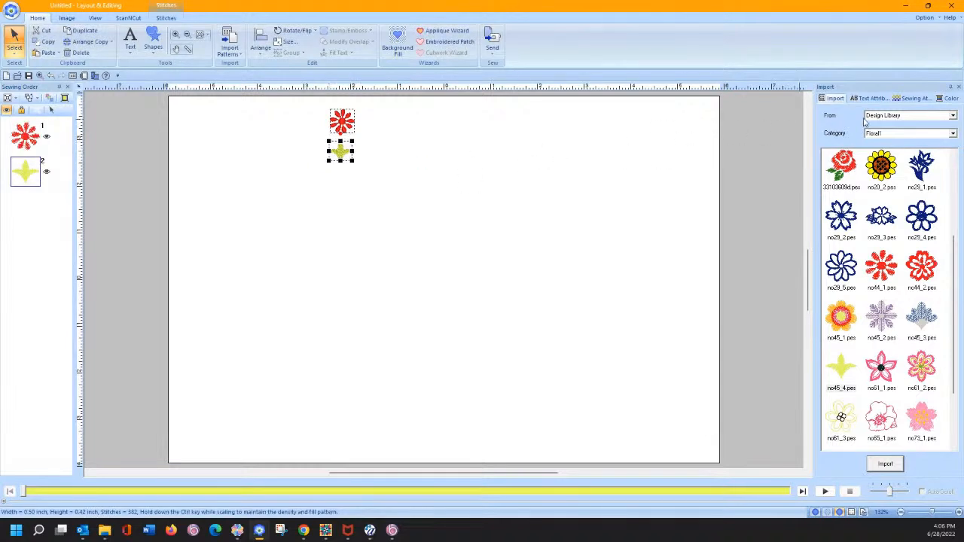
pyautogui.click(943, 98)
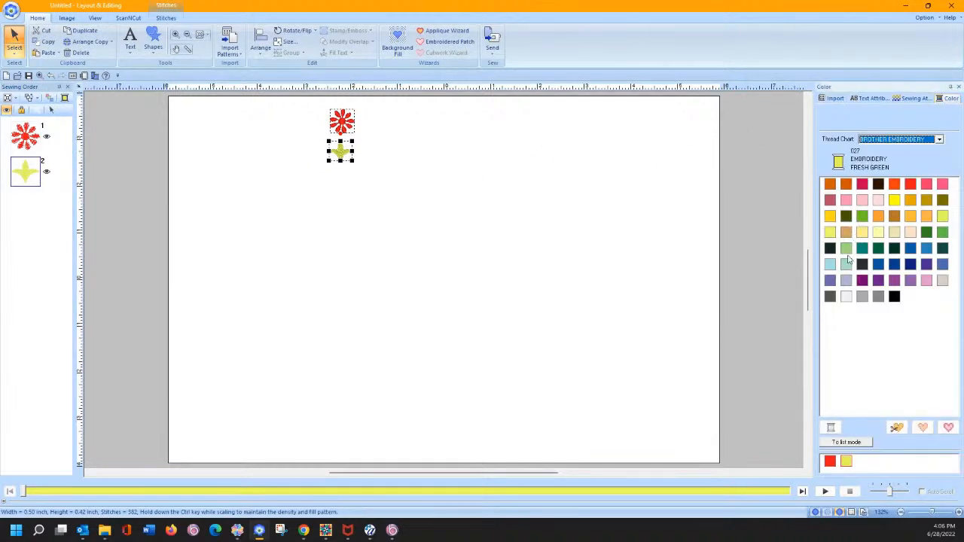
pyautogui.click(847, 298)
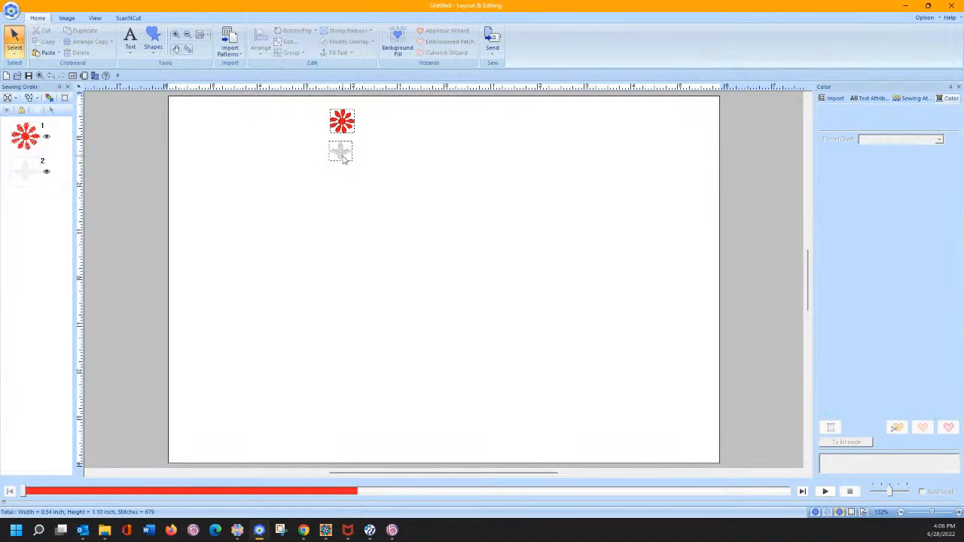
# - Align the red flower and the white motif with each other in one column and group them
pyautogui.click(327, 108)
pyautogui.moveTo(324, 104); pyautogui.dragTo(369, 174)
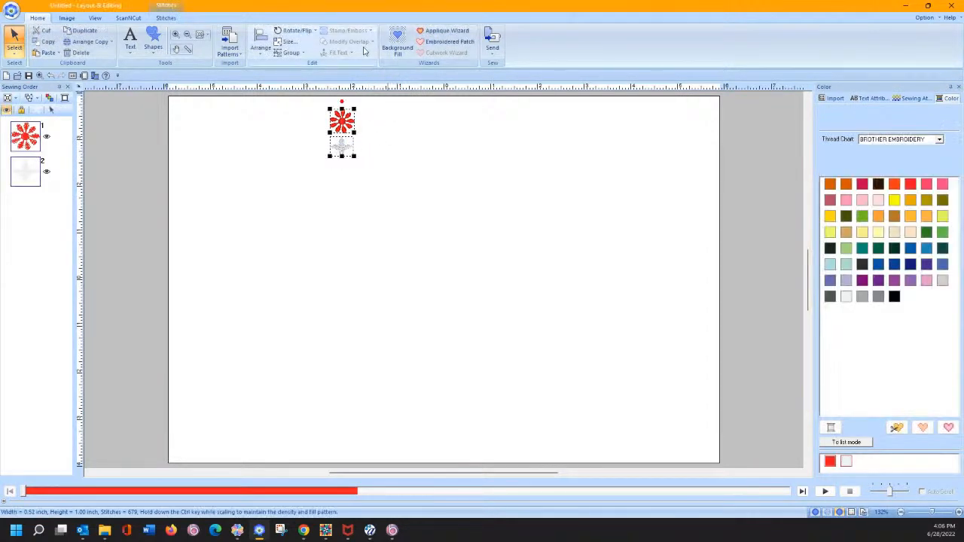
pyautogui.click(258, 52)
pyautogui.click(260, 75)
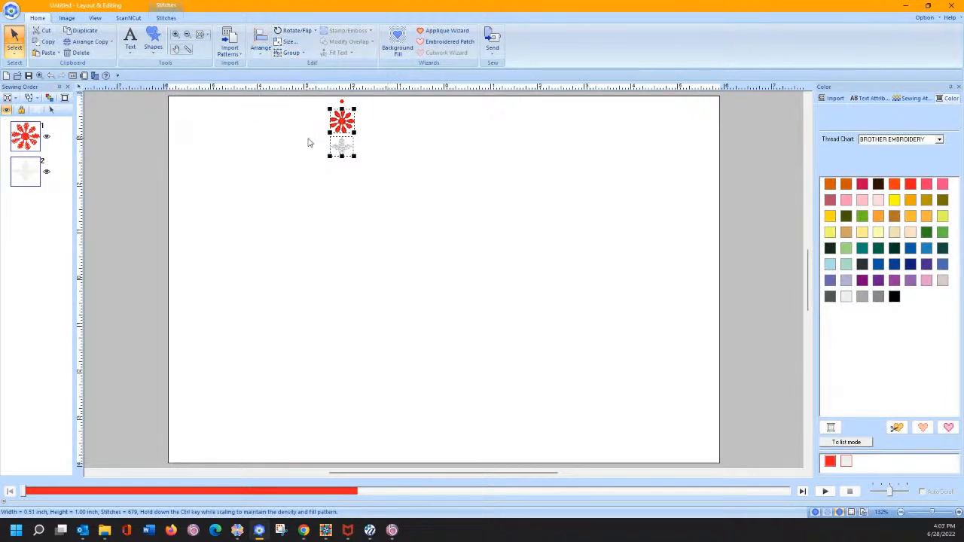
pyautogui.rightClick(343, 125)
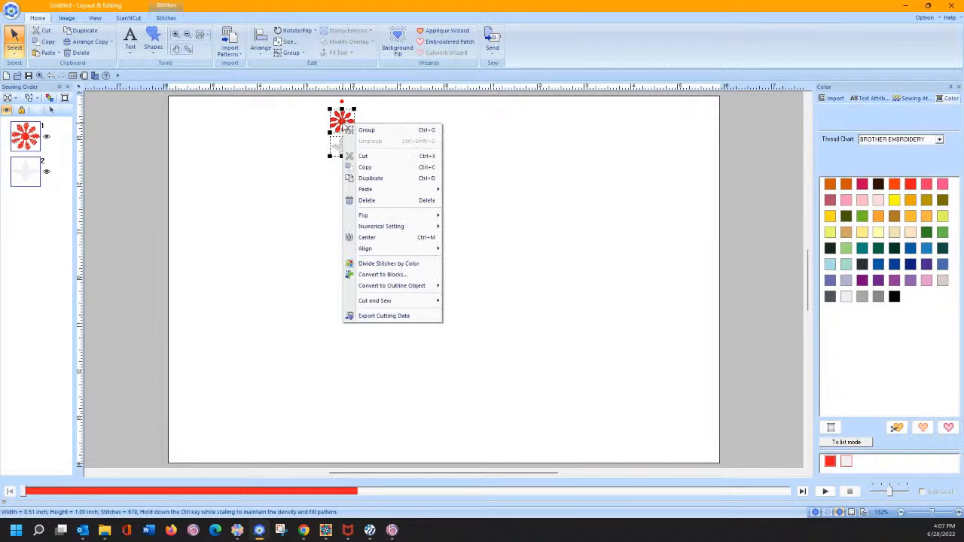
pyautogui.click(350, 132)
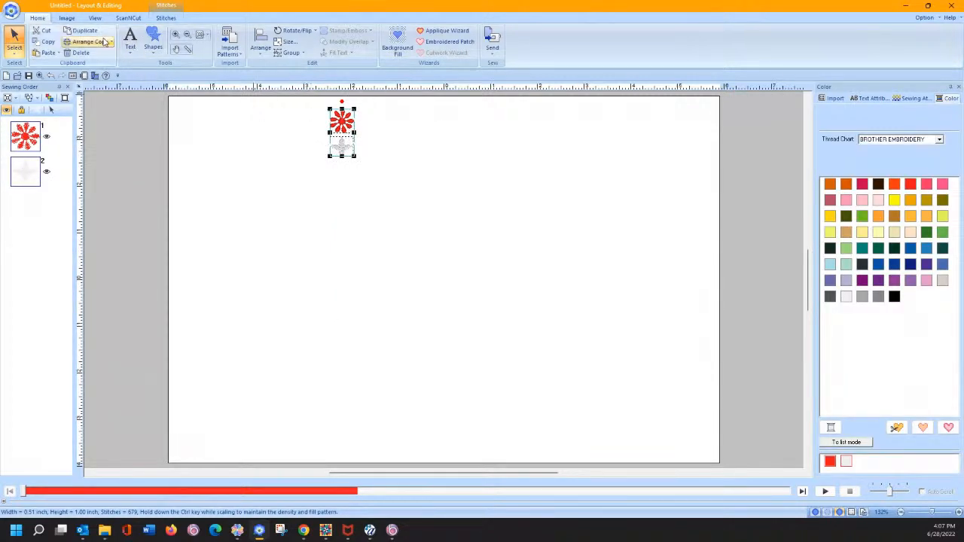
# - Matrix-copy the grouped pair with 0.20 inch spacing into a single row of twelve reaching the page's right side, and select the whole row
pyautogui.click(103, 43)
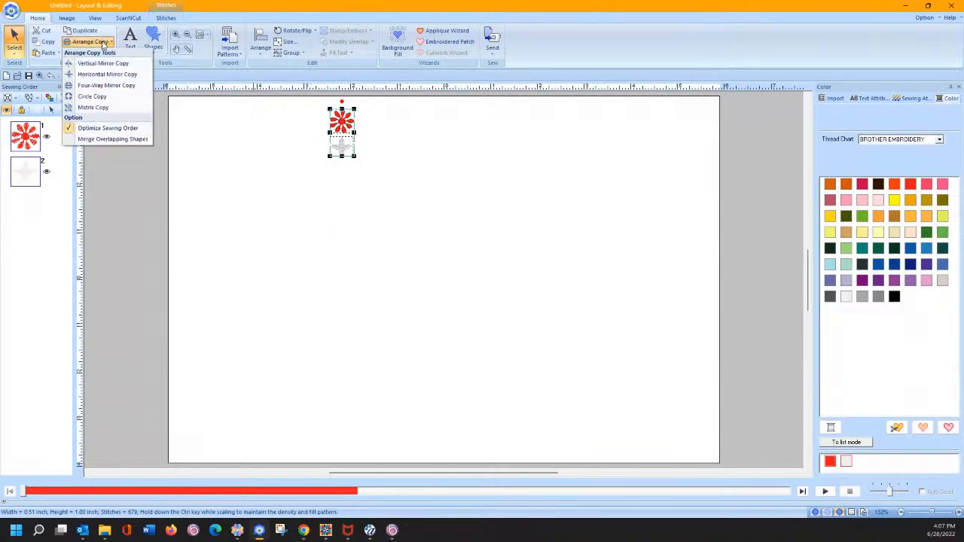
pyautogui.click(97, 107)
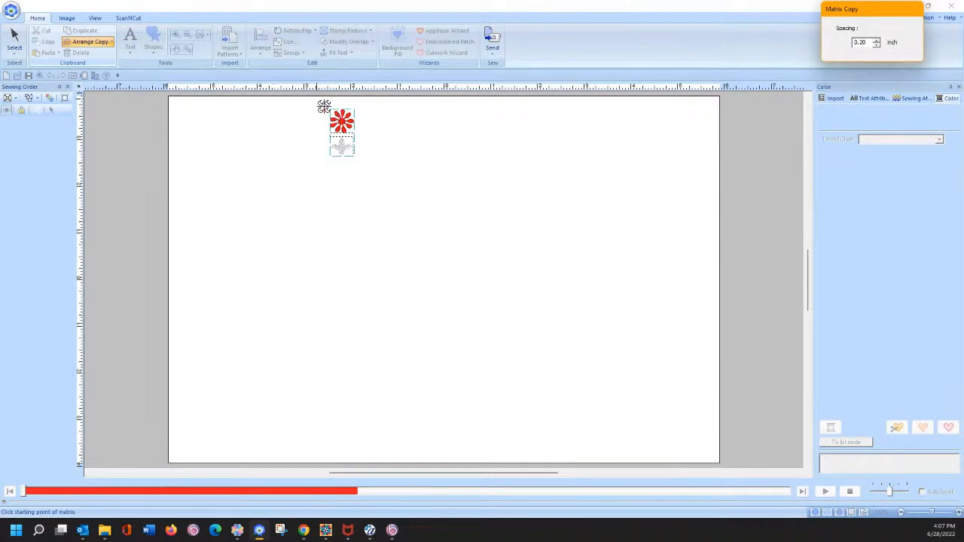
pyautogui.moveTo(326, 108); pyautogui.dragTo(722, 177)
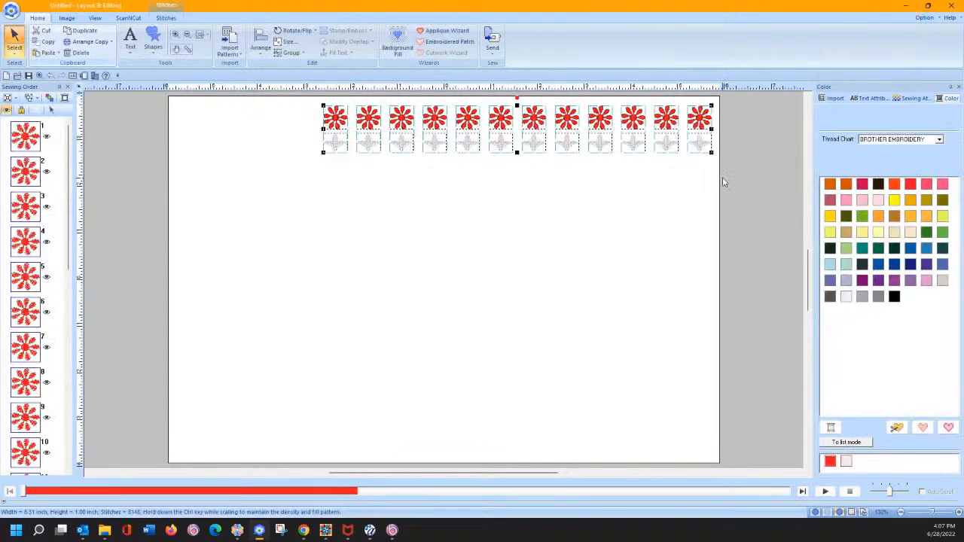
pyautogui.click(683, 210)
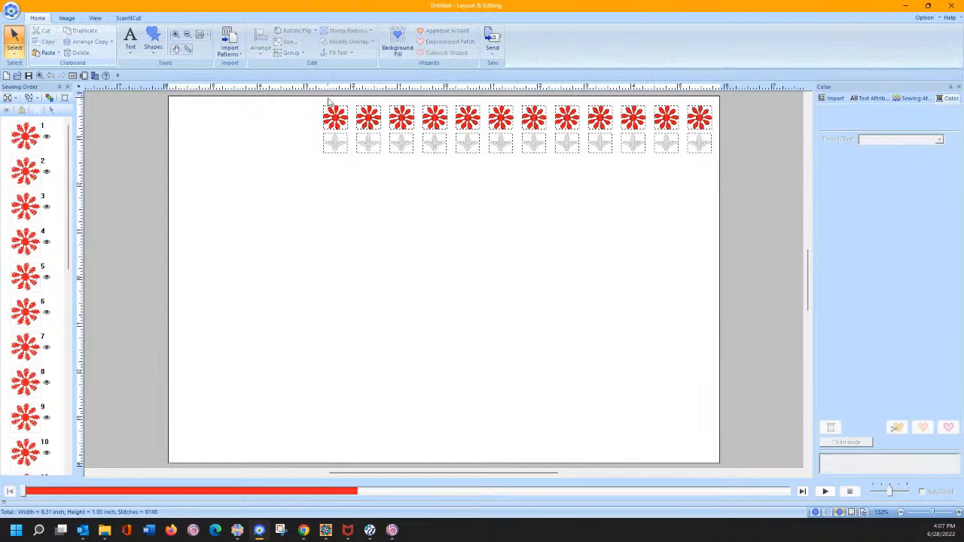
pyautogui.moveTo(306, 101); pyautogui.dragTo(726, 185)
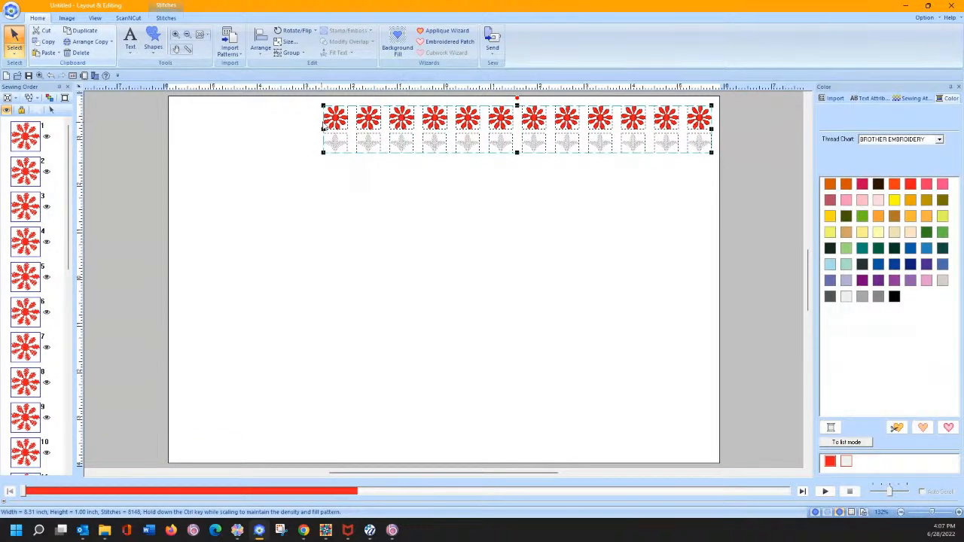
# - Matrix-copy the selected row of flowers and white motifs with 0.20 inch spacing into three stacked rows
pyautogui.click(90, 43)
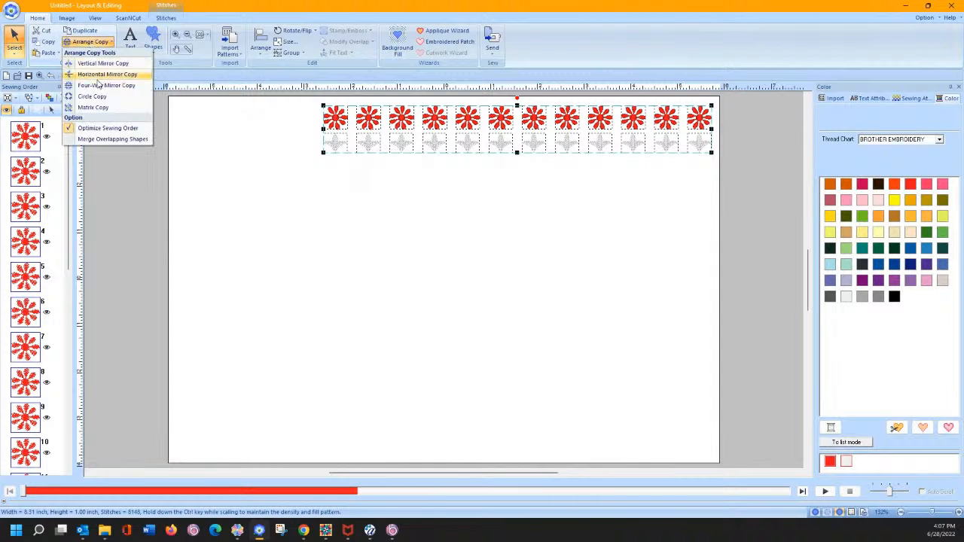
pyautogui.click(92, 107)
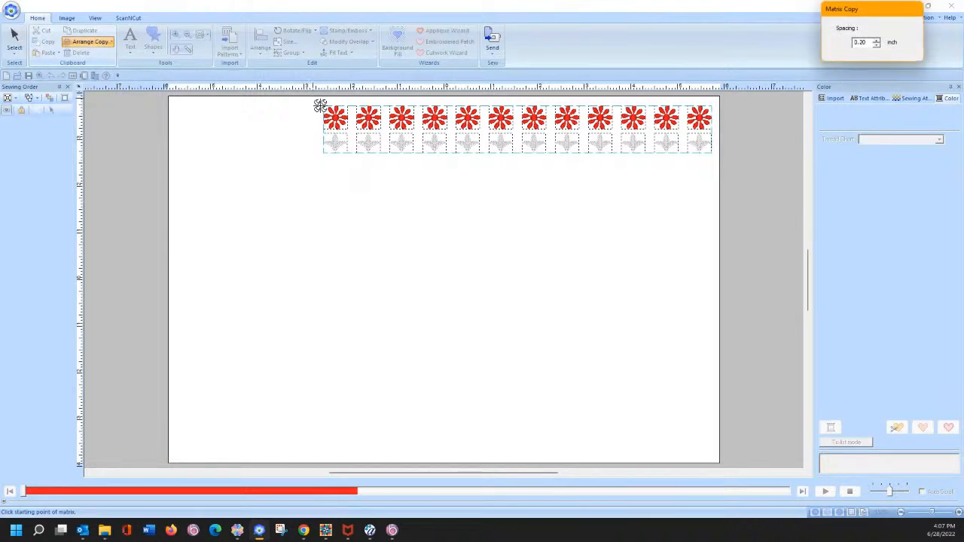
pyautogui.moveTo(317, 104); pyautogui.dragTo(724, 275)
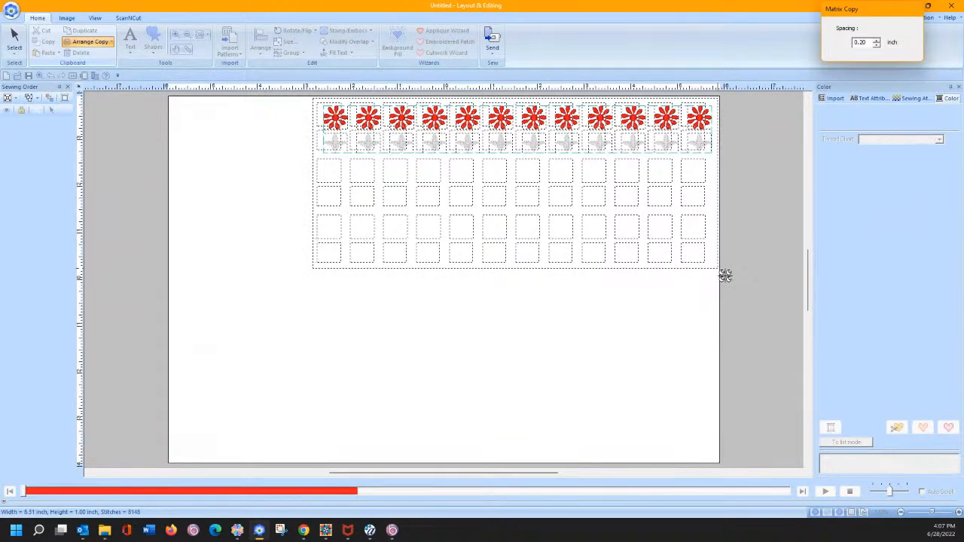
pyautogui.moveTo(724, 276); pyautogui.dragTo(716, 266)
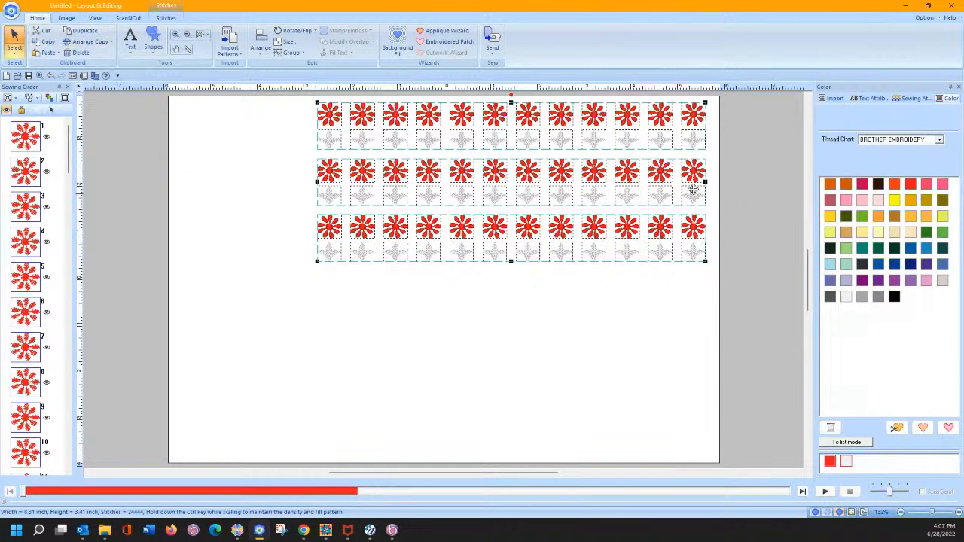
# - Draw a five-pointed star about 0.82 by 0.74 inch in the page's empty upper-left corner and nudge it fully onto the page
pyautogui.click(153, 55)
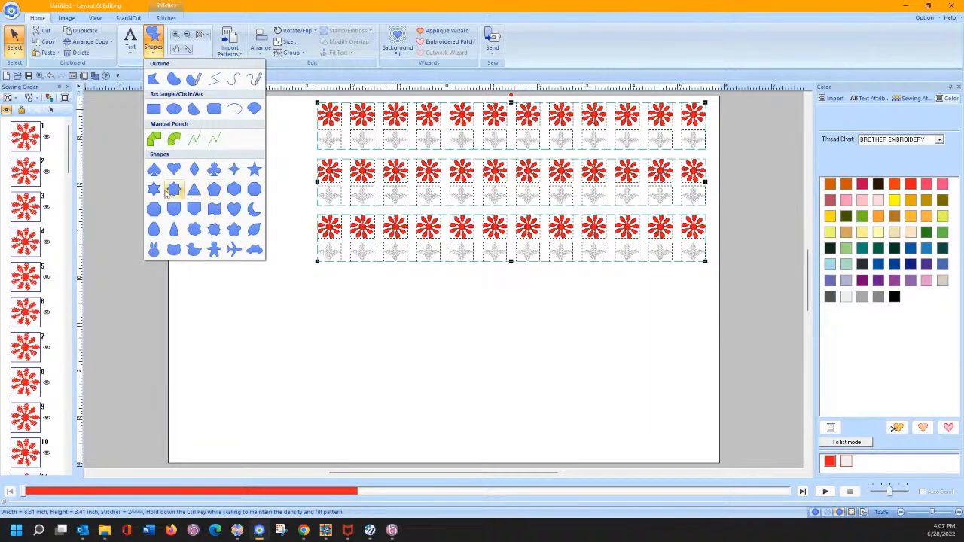
pyautogui.click(253, 169)
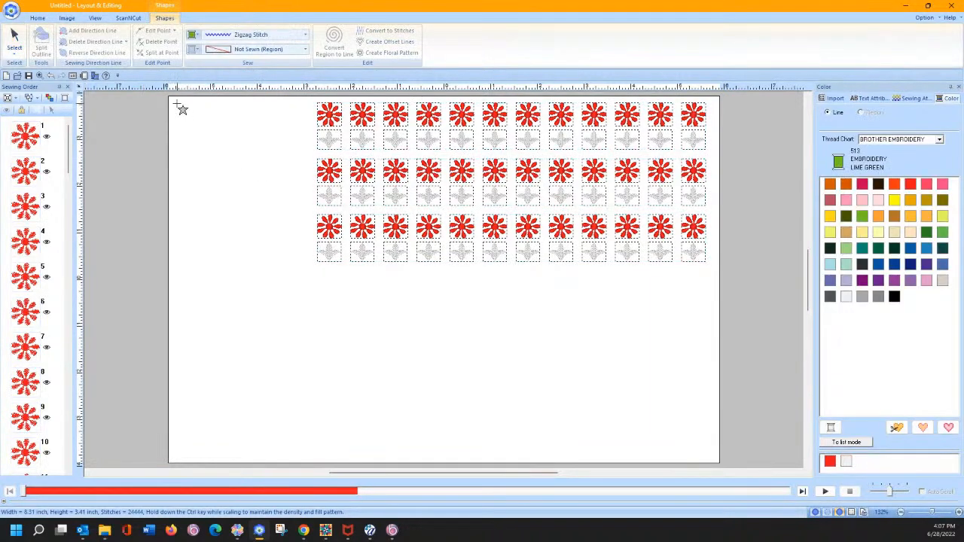
pyautogui.moveTo(173, 103); pyautogui.dragTo(199, 124)
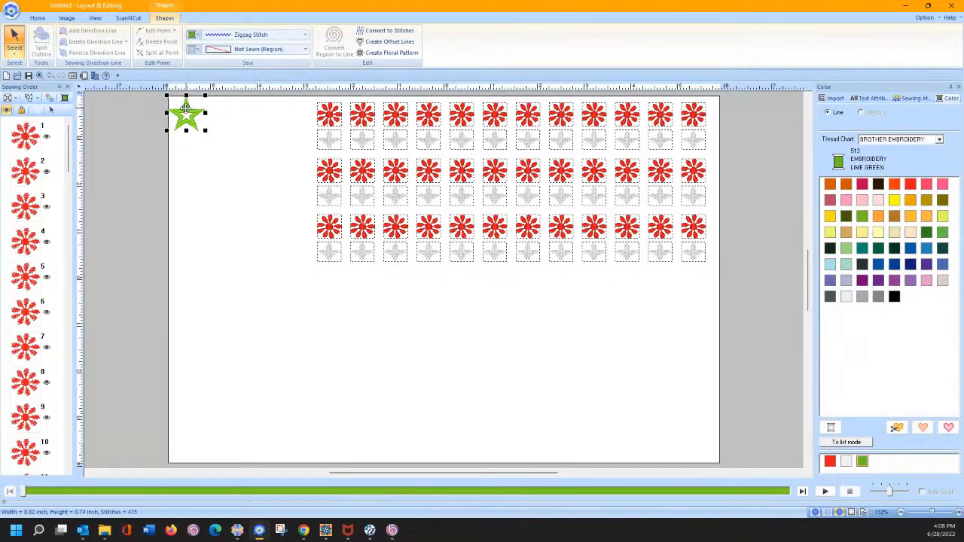
pyautogui.moveTo(185, 108); pyautogui.dragTo(187, 110)
# - Set the star's line to not sewn and its region to Fill Stitch
pyautogui.click(218, 40)
pyautogui.click(220, 46)
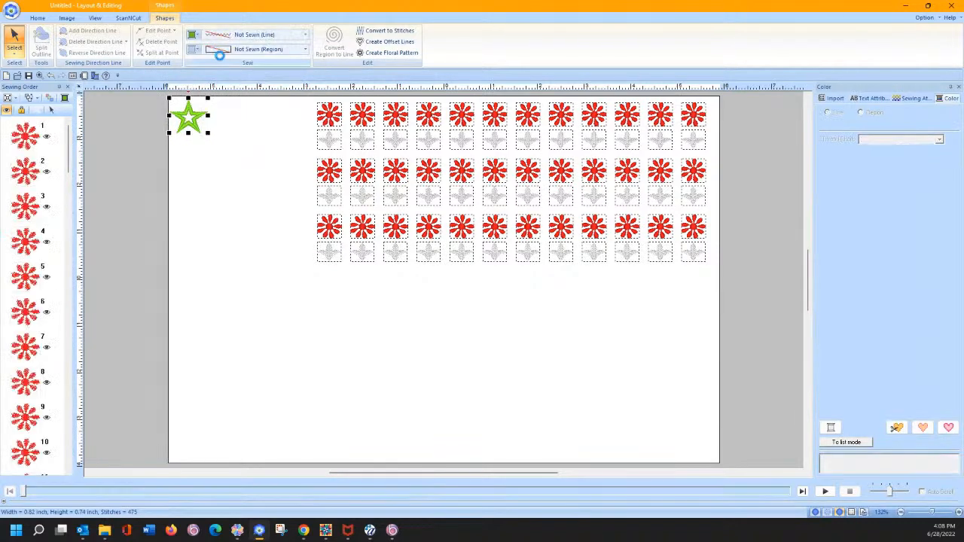
pyautogui.click(221, 49)
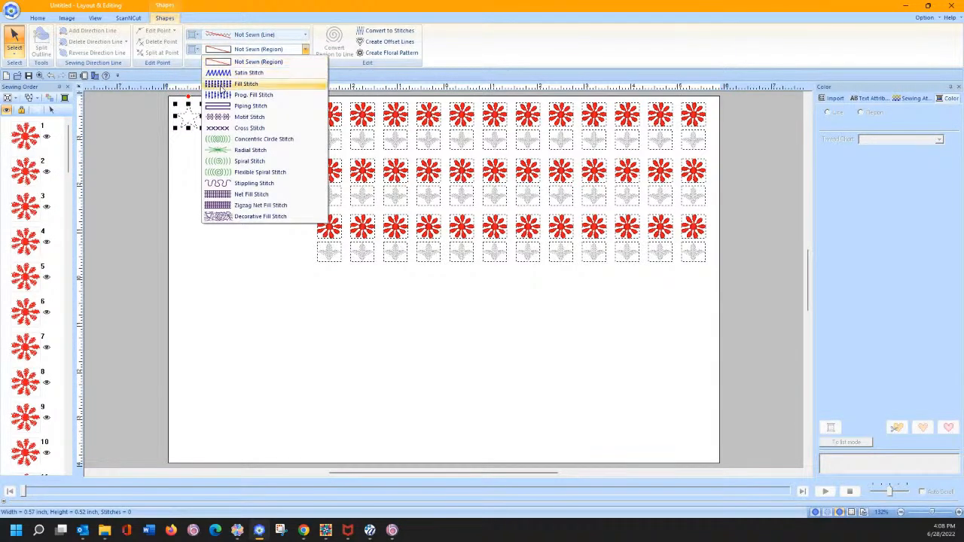
pyautogui.click(217, 84)
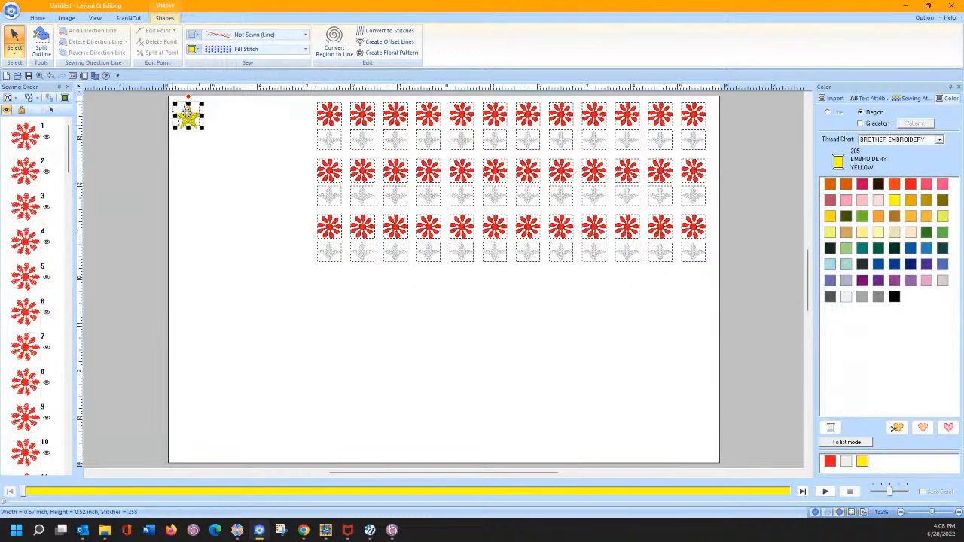
# - Matrix-copy the yellow star with reduced spacing into five columns and six rows filling the area beside the flower block
pyautogui.click(41, 18)
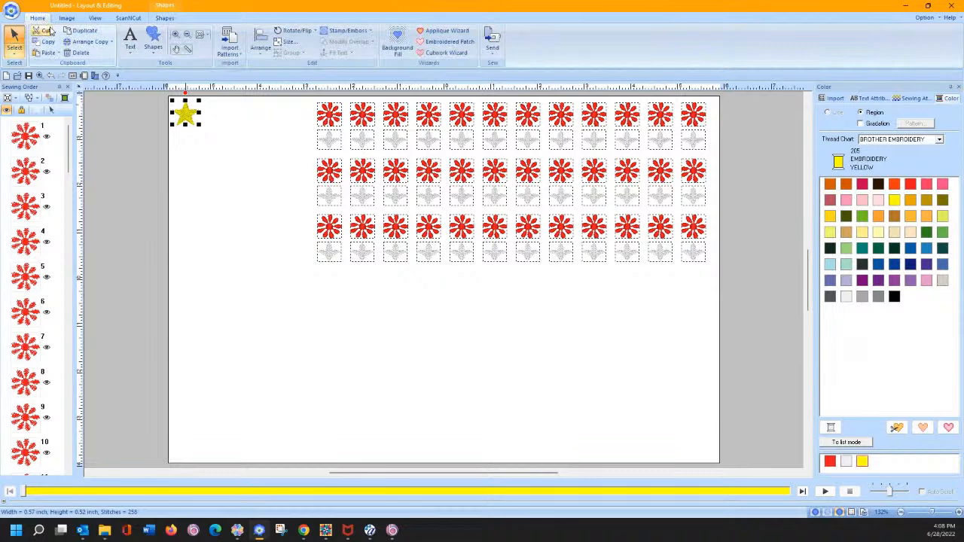
pyautogui.click(77, 43)
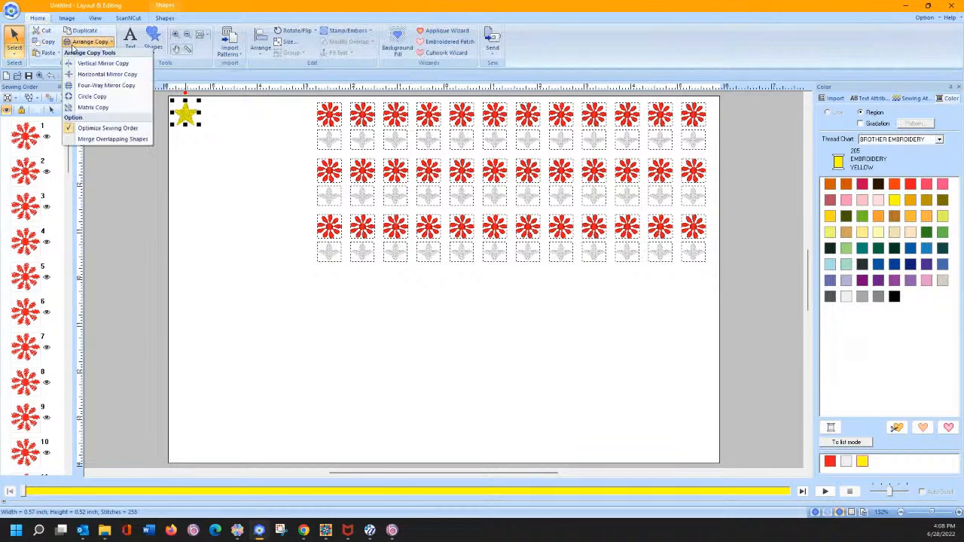
pyautogui.click(98, 108)
pyautogui.moveTo(170, 99); pyautogui.dragTo(663, 197)
pyautogui.click(876, 46)
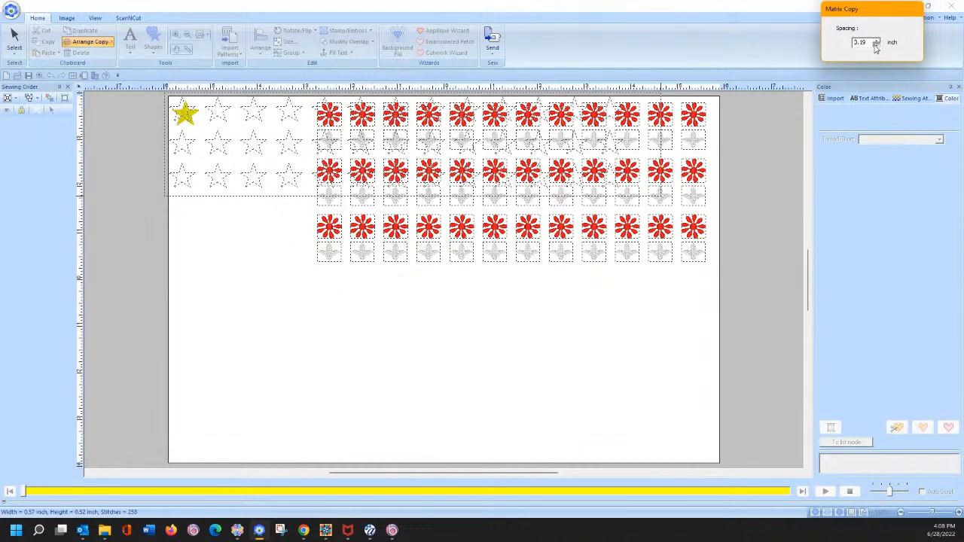
pyautogui.moveTo(316, 197); pyautogui.dragTo(322, 264)
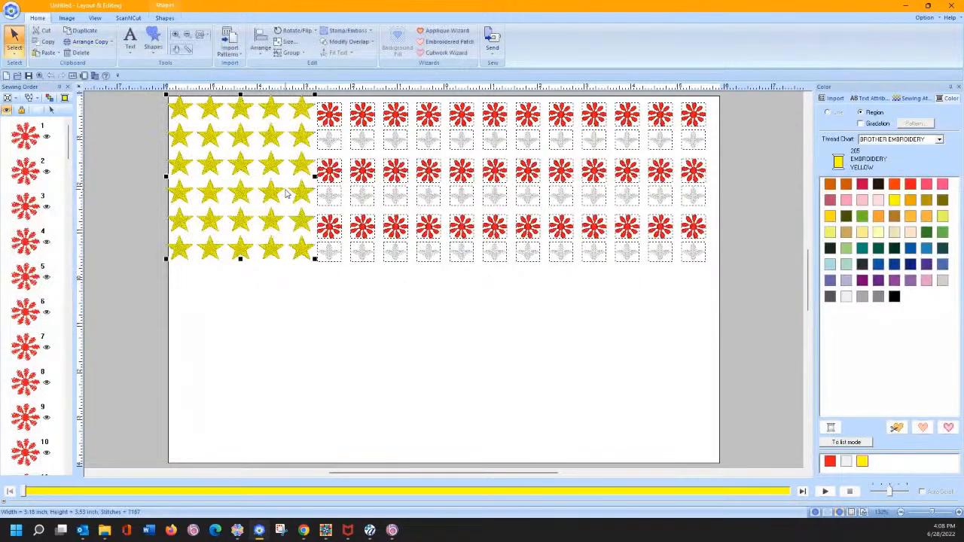
# - Shift the star block fully onto the page and move the flower-and-motif block clear of the stars
pyautogui.click(269, 163)
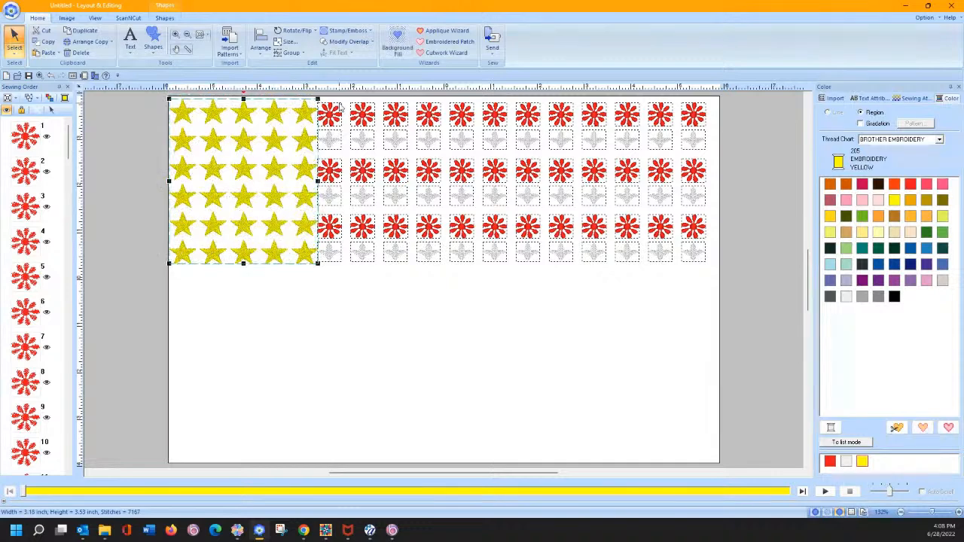
pyautogui.moveTo(339, 96); pyautogui.dragTo(744, 308)
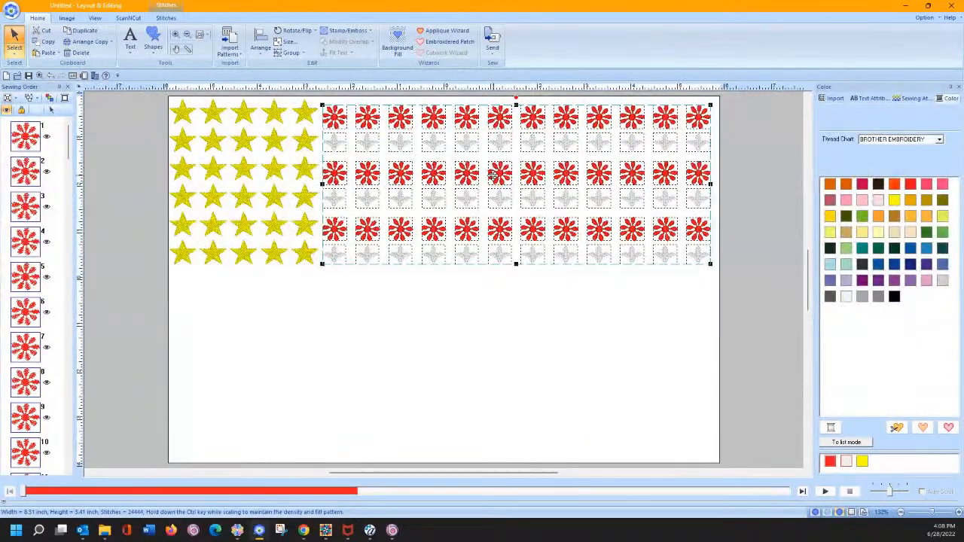
pyautogui.click(442, 283)
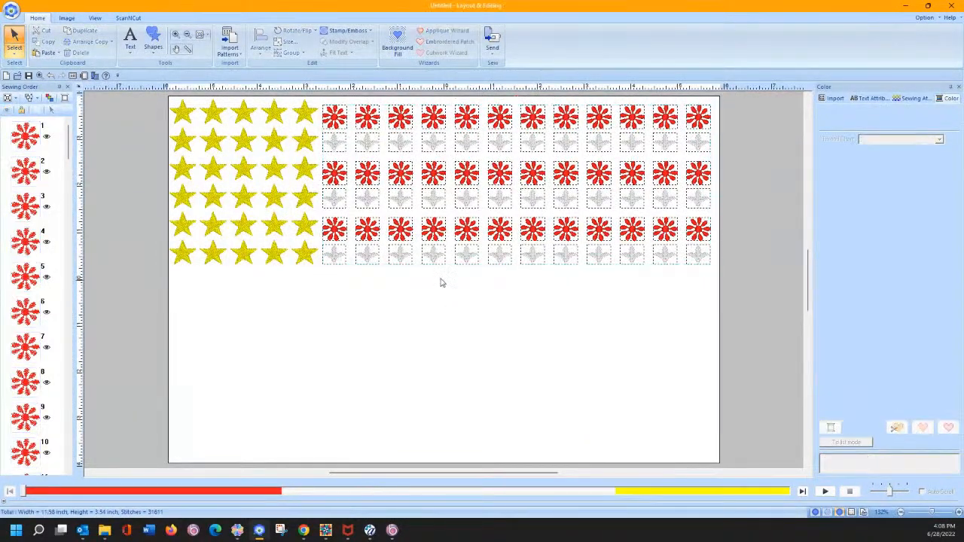
# - Ungroup the flower-and-motif block into rows, and the first row into separate flower-and-motif pairs
pyautogui.click(334, 122)
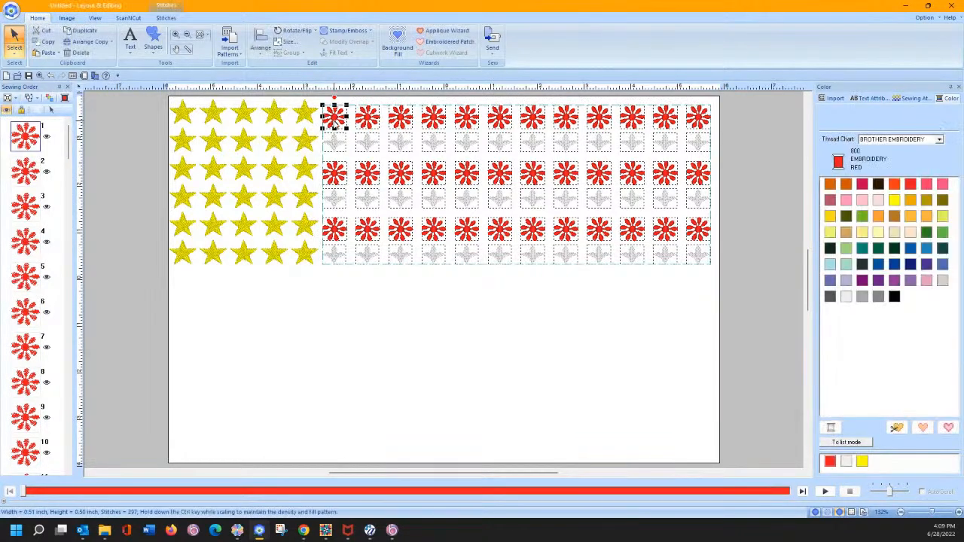
pyautogui.click(331, 147)
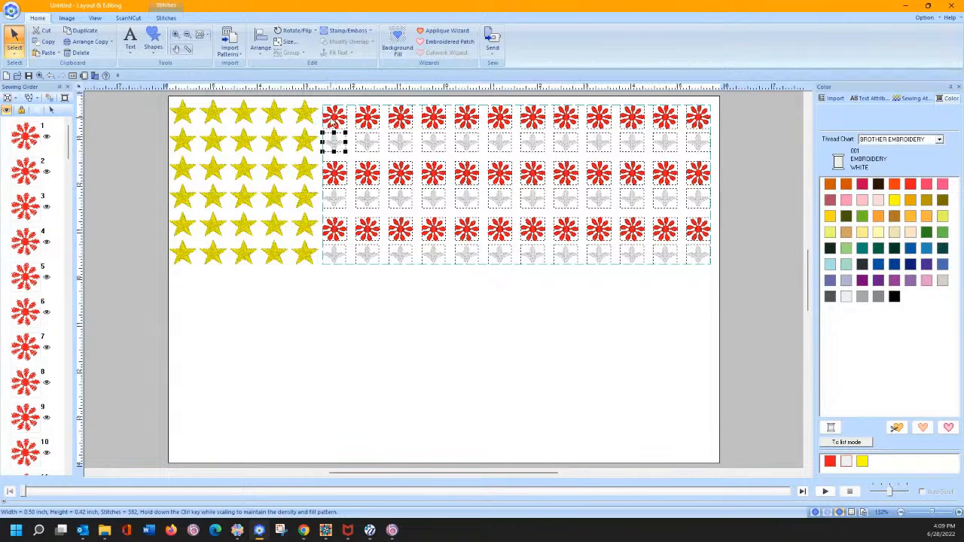
pyautogui.press('alt')
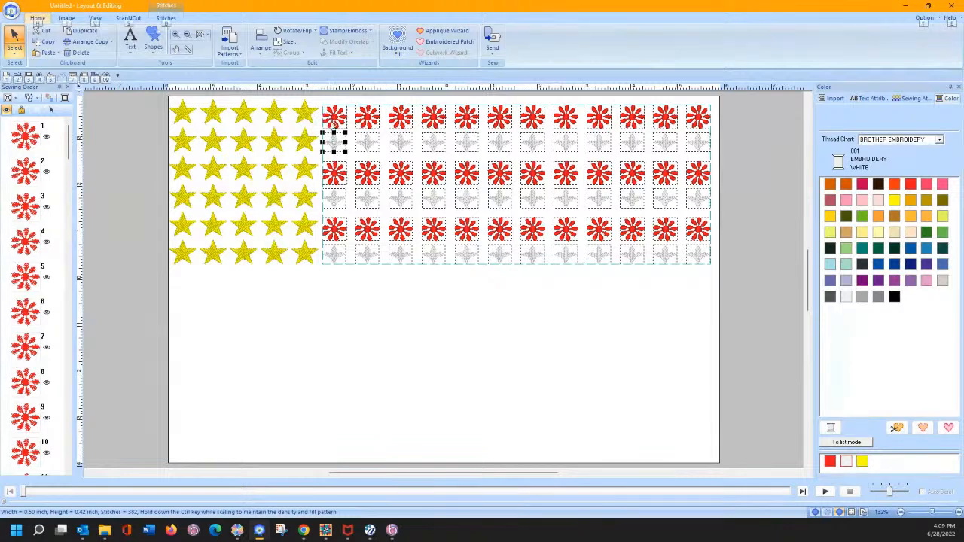
pyautogui.click(345, 239)
pyautogui.click(329, 111)
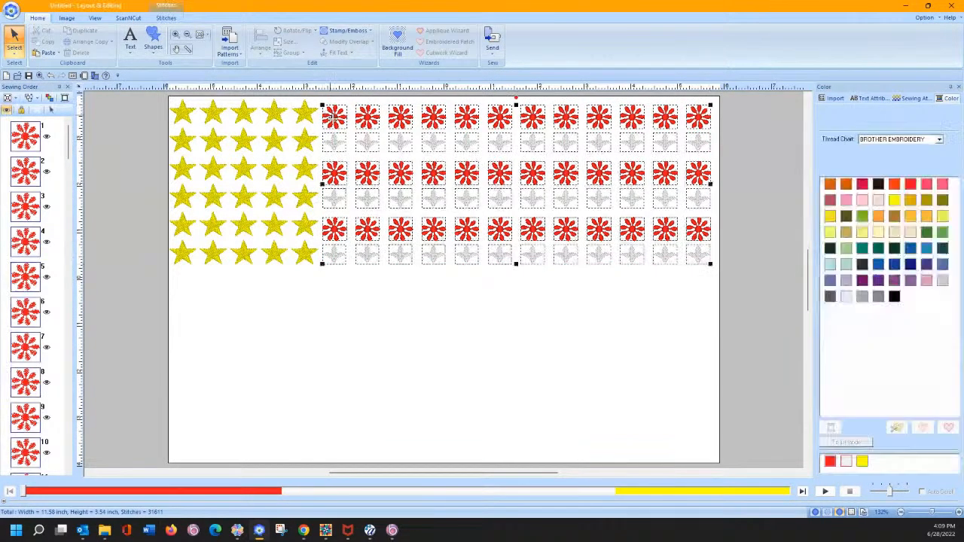
pyautogui.rightClick(370, 140)
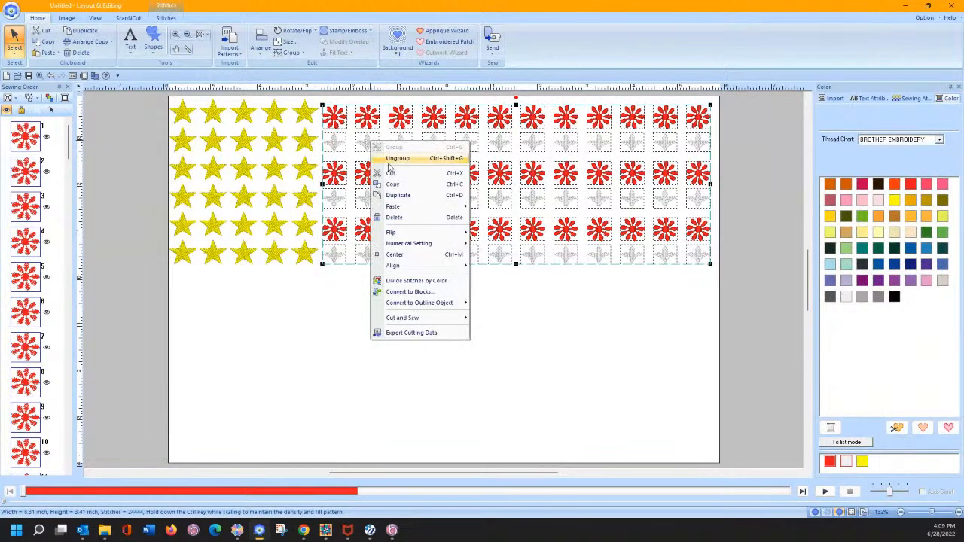
pyautogui.click(391, 156)
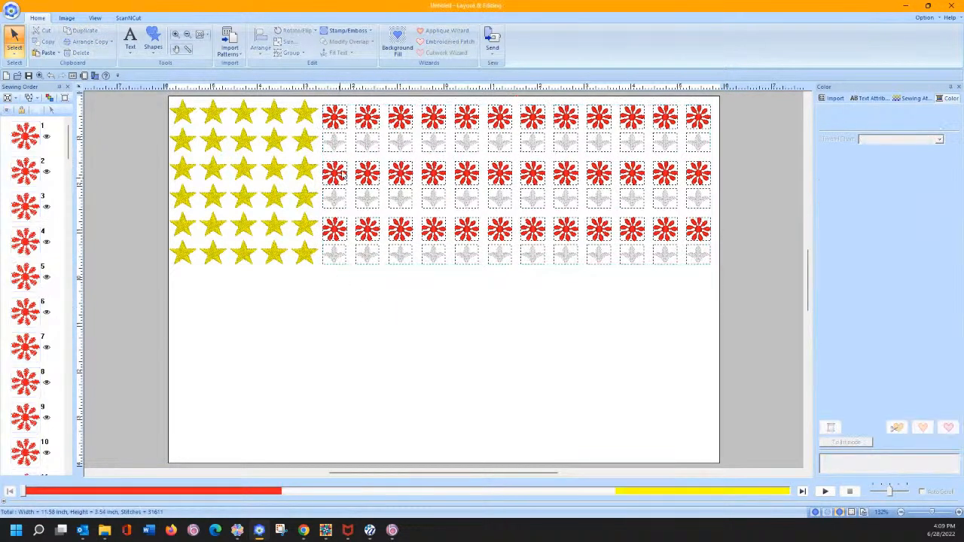
pyautogui.click(338, 141)
pyautogui.rightClick(338, 141)
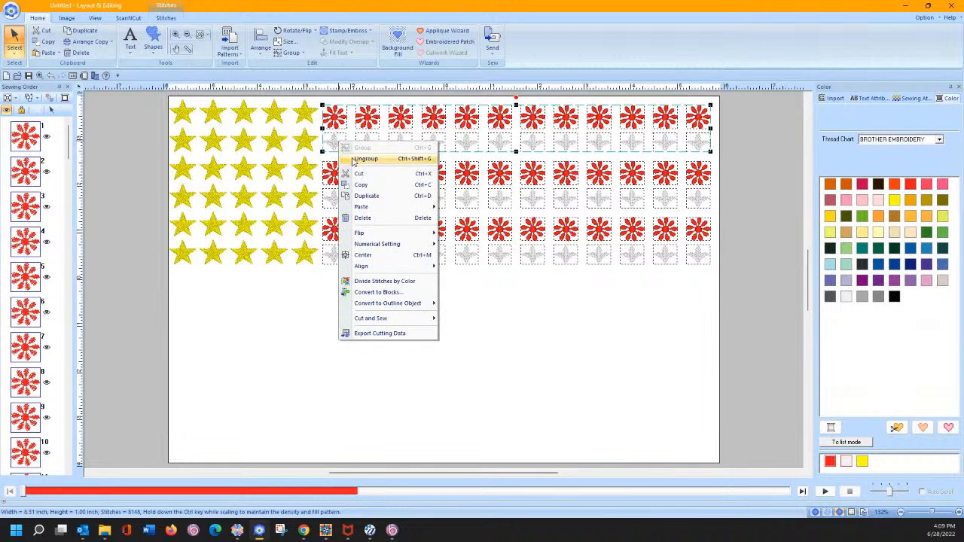
pyautogui.click(351, 157)
pyautogui.click(352, 265)
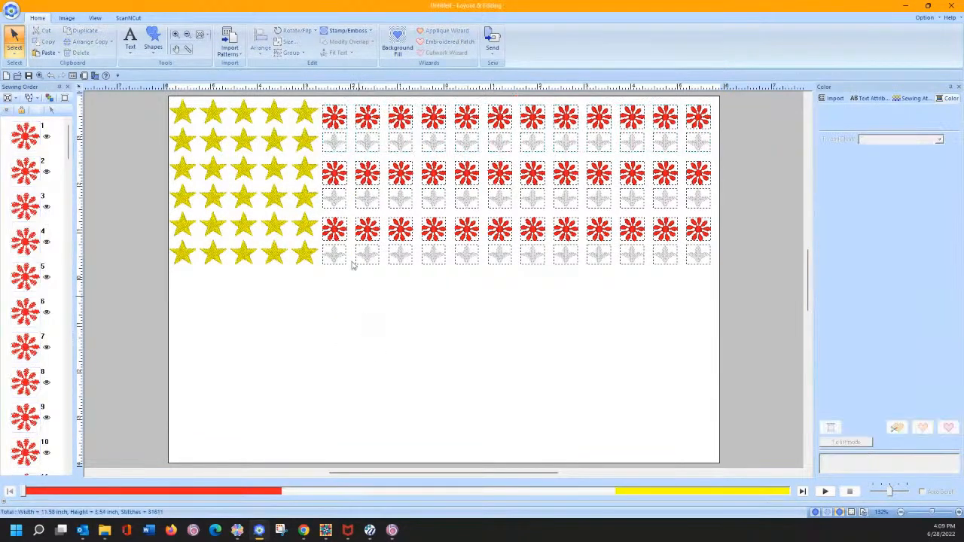
# - Place a copy of the first flower-and-motif pair beneath the first star column and regroup the upper flower block
pyautogui.click(324, 111)
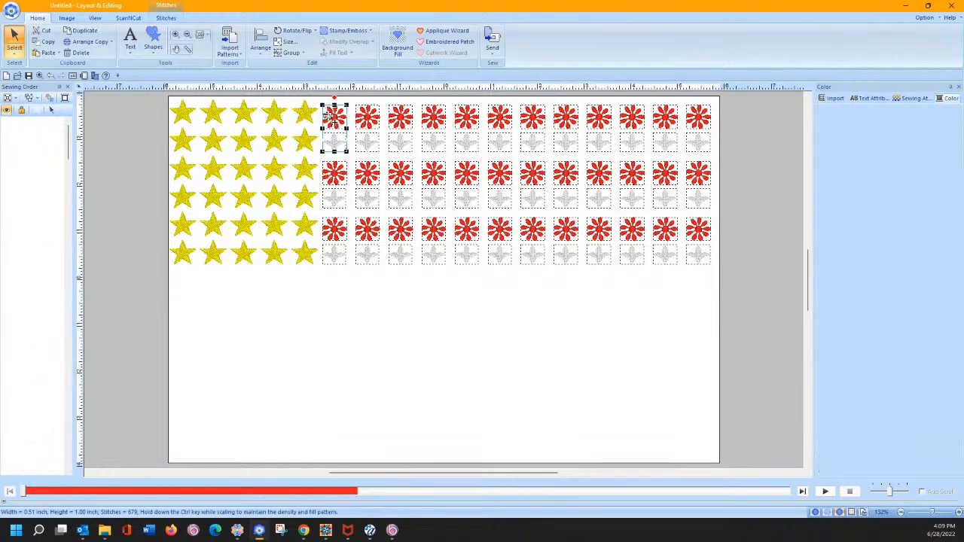
pyautogui.moveTo(333, 119)
pyautogui.mouseDown()
pyautogui.moveTo(269, 222)
pyautogui.moveTo(182, 279)
pyautogui.mouseUp()
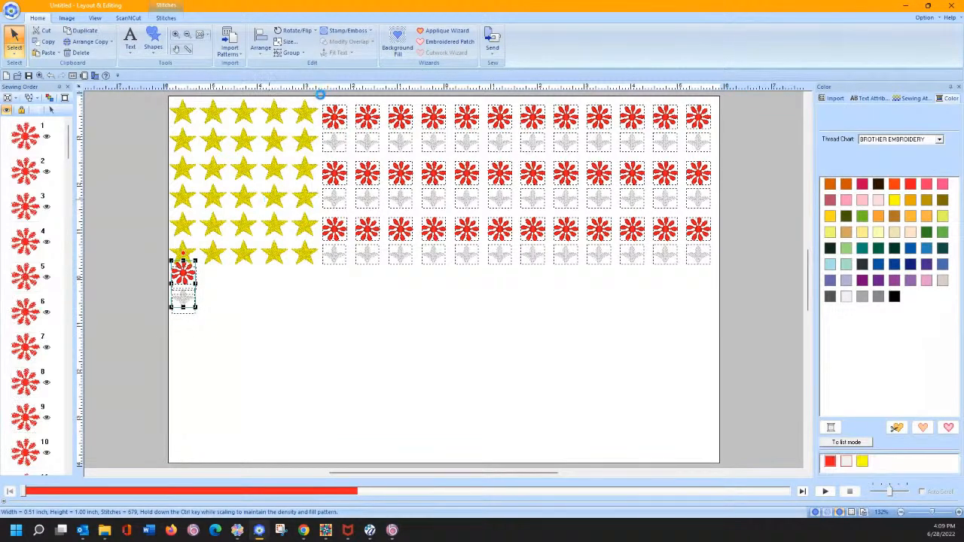
pyautogui.moveTo(320, 94); pyautogui.dragTo(722, 276)
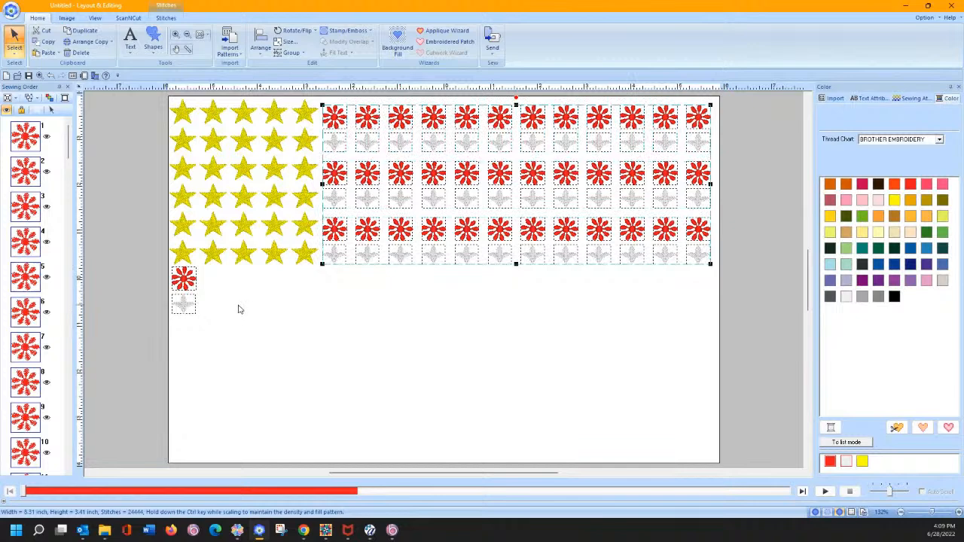
# - Matrix-copy the flower-and-motif pair beneath the stars with reduced spacing into 18 columns and three rows across the page
pyautogui.click(187, 295)
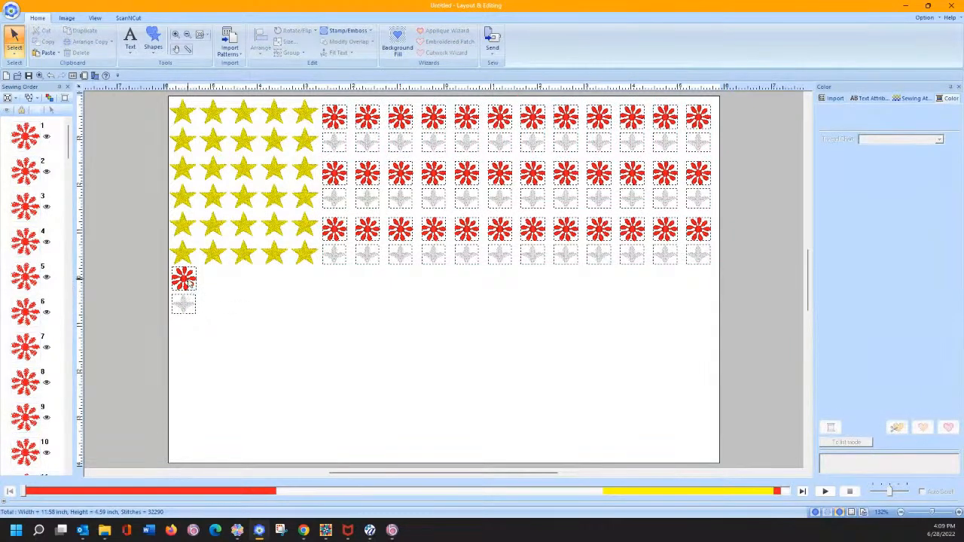
pyautogui.click(187, 282)
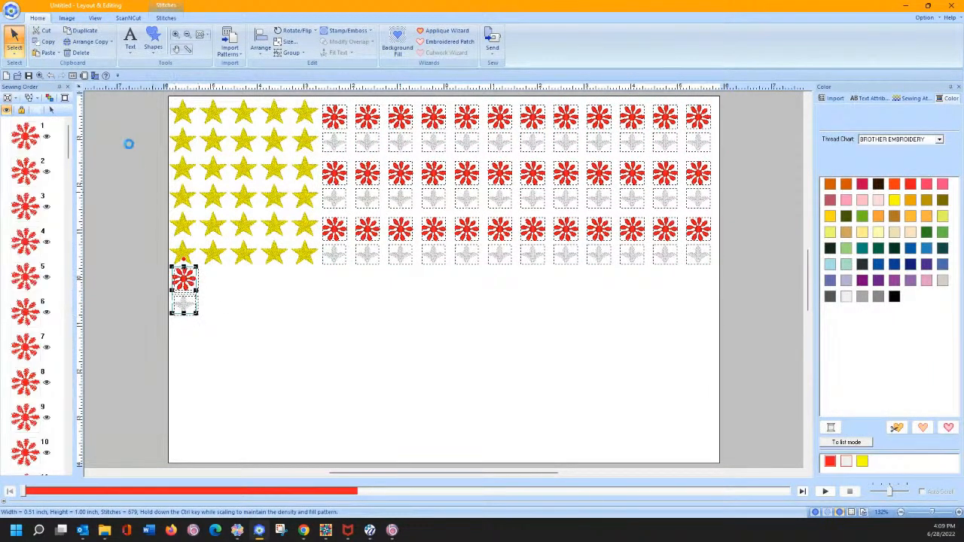
pyautogui.click(89, 42)
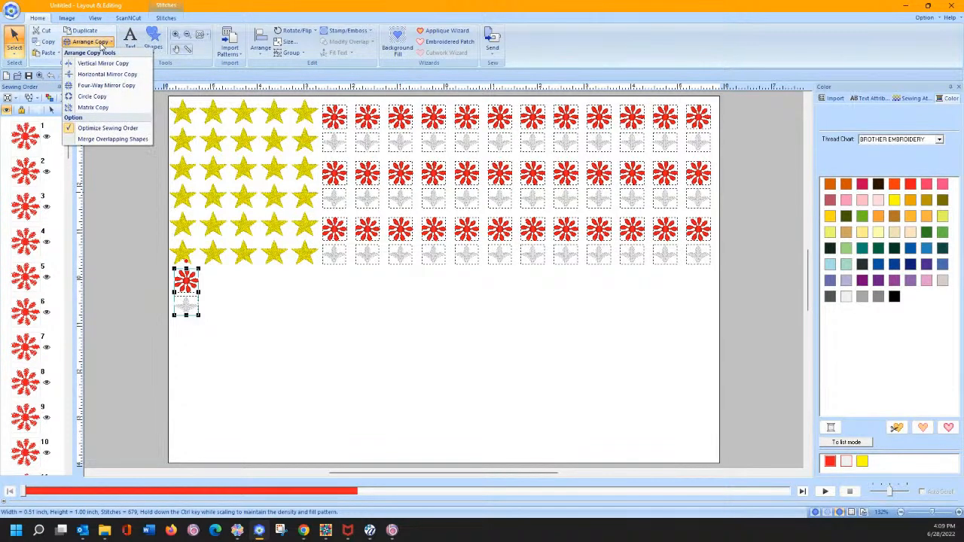
pyautogui.click(94, 107)
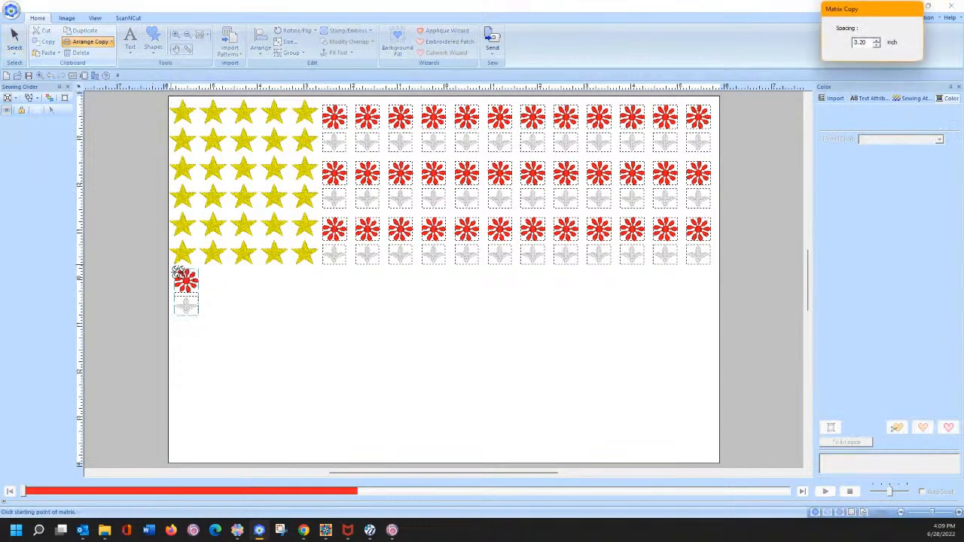
pyautogui.moveTo(170, 270)
pyautogui.mouseDown()
pyautogui.moveTo(592, 444)
pyautogui.moveTo(727, 473)
pyautogui.moveTo(727, 462)
pyautogui.moveTo(738, 463)
pyautogui.moveTo(332, 338)
pyautogui.moveTo(202, 284)
pyautogui.mouseUp()
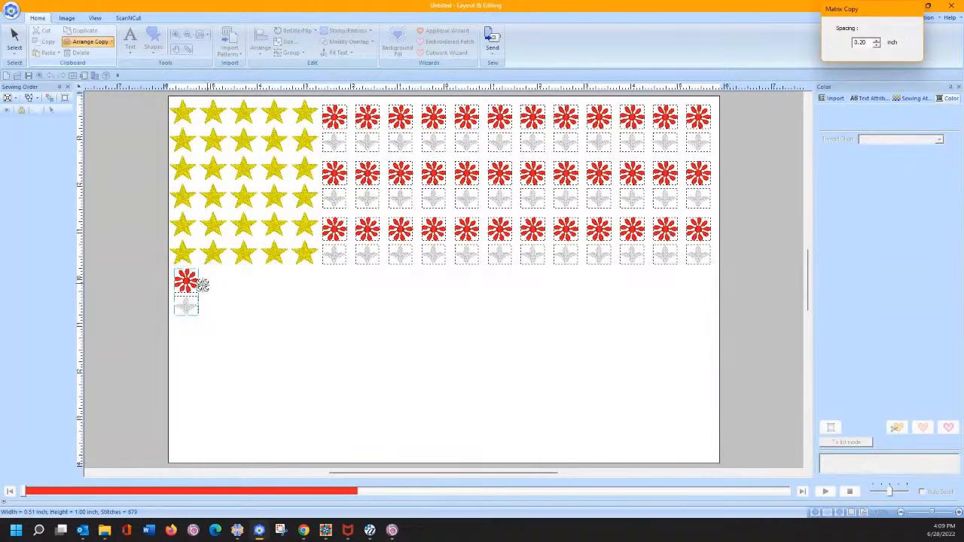
pyautogui.moveTo(229, 328); pyautogui.dragTo(865, 67)
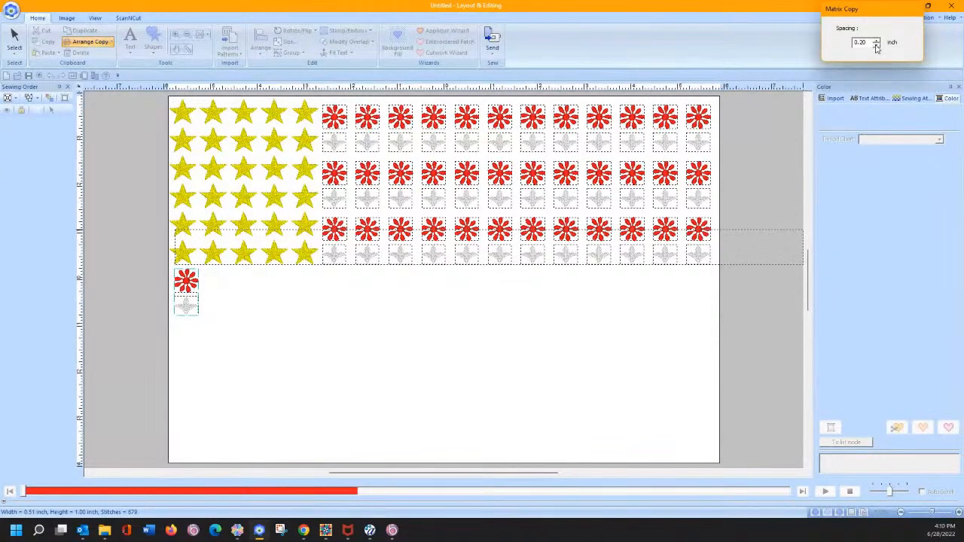
pyautogui.click(876, 46)
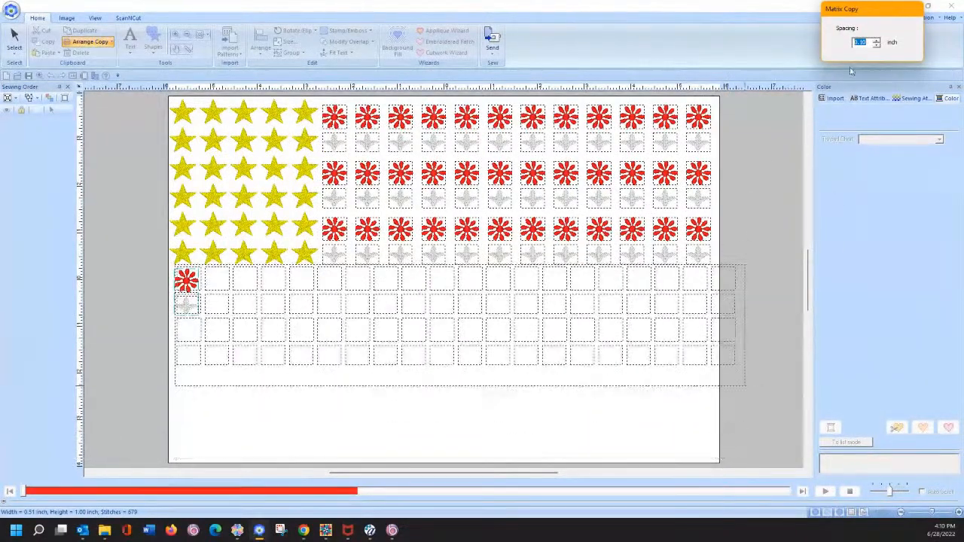
pyautogui.click(876, 42)
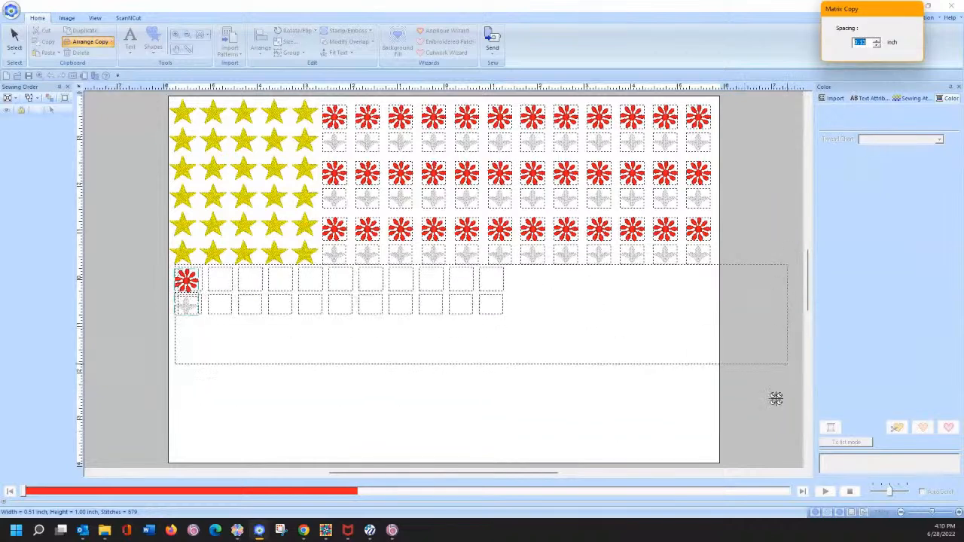
pyautogui.click(732, 442)
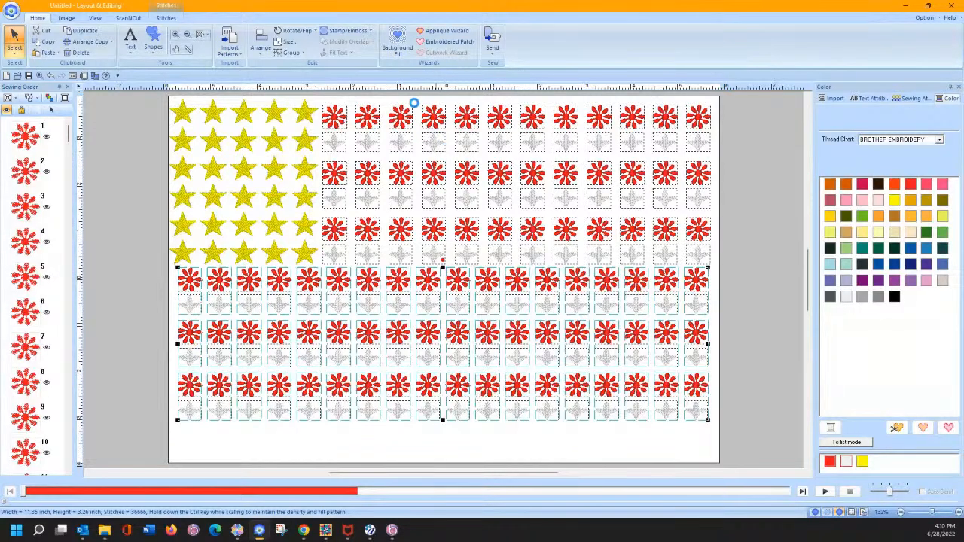
# - Align the upper and lower flower-and-motif blocks along their right edges
pyautogui.moveTo(390, 97); pyautogui.dragTo(710, 462)
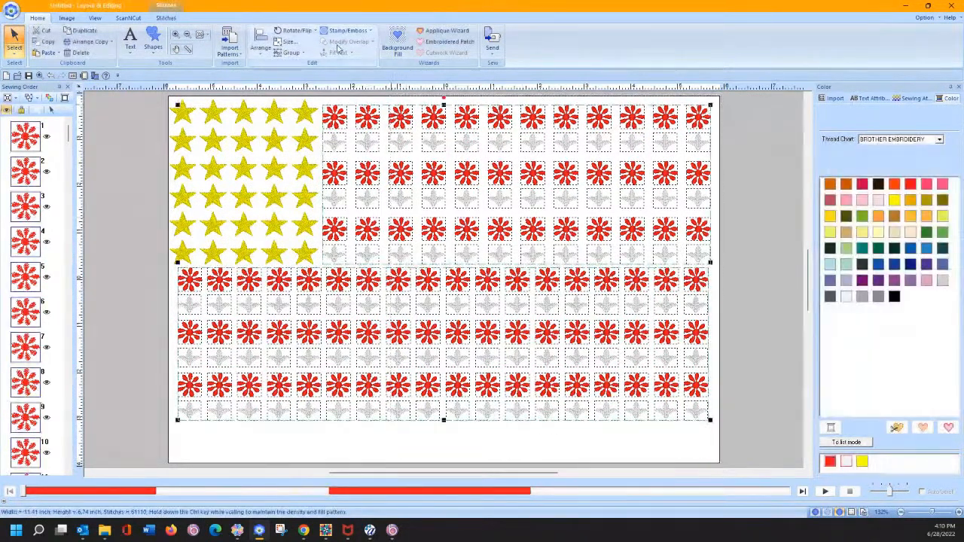
pyautogui.click(260, 47)
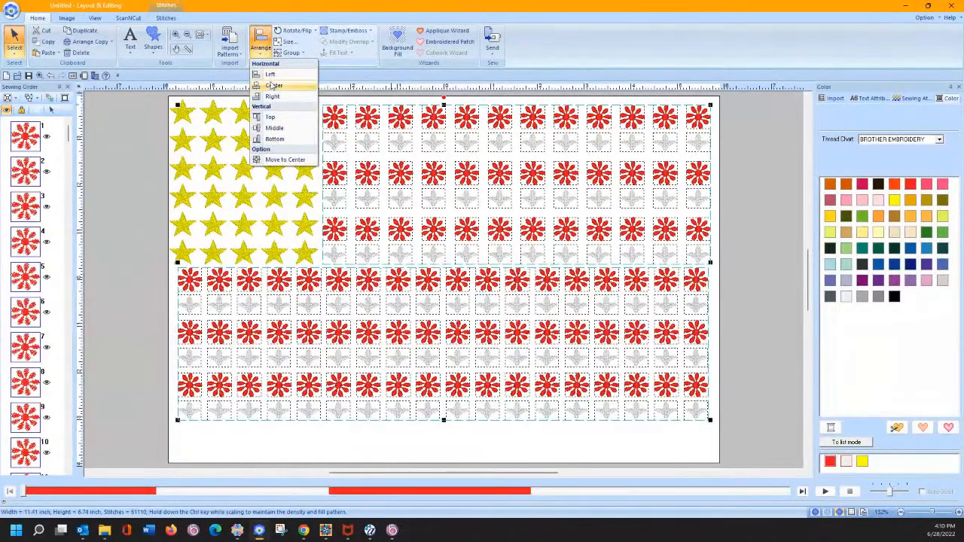
pyautogui.click(272, 98)
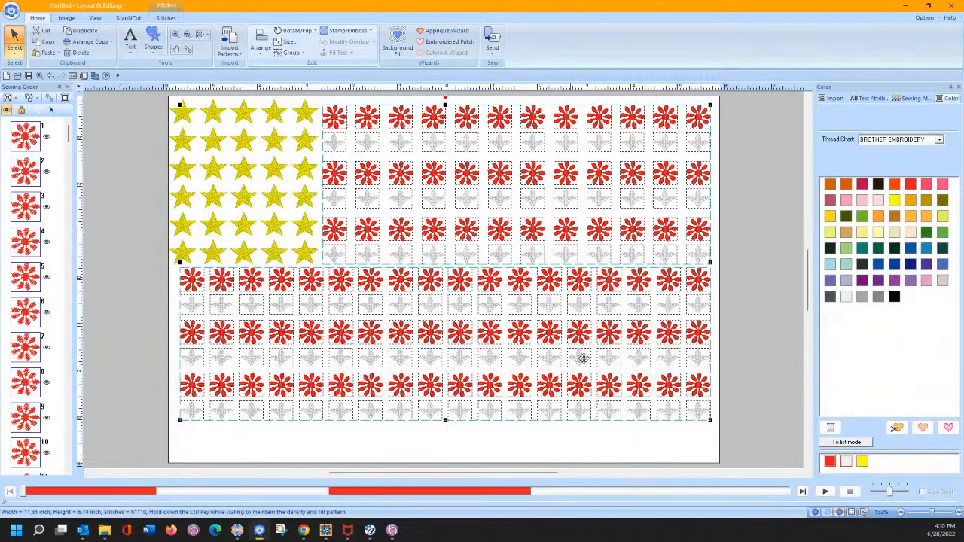
pyautogui.click(216, 456)
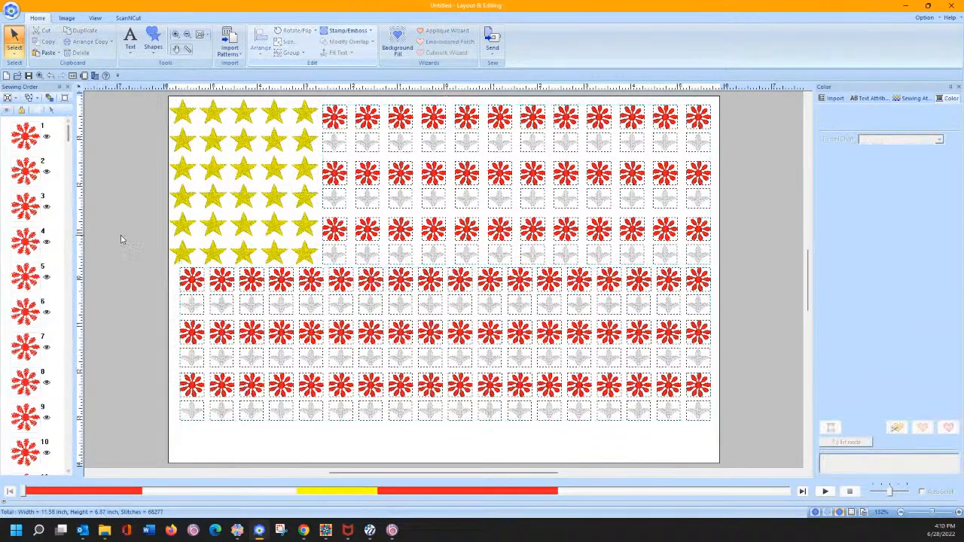